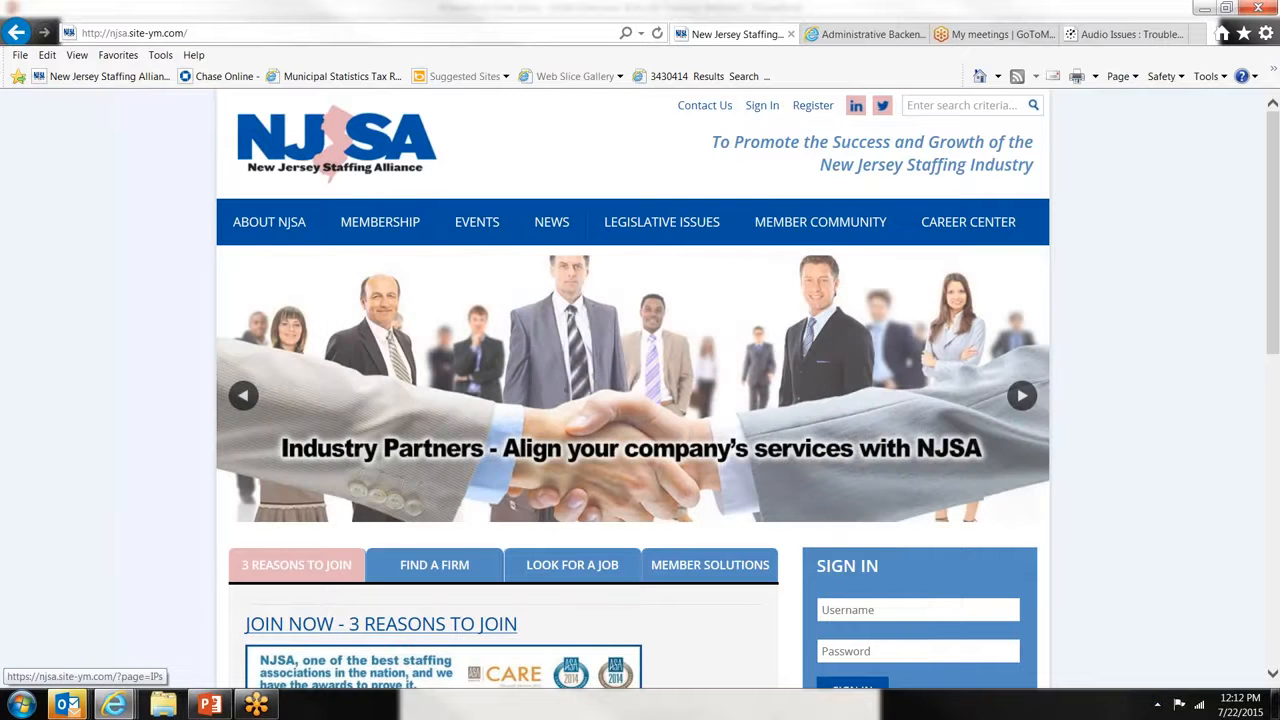
{"action": "left_click", "coordinate": [858, 607]}
{"action": "scroll", "coordinate": [858, 604], "scroll_direction": "down", "scroll_amount": 1}
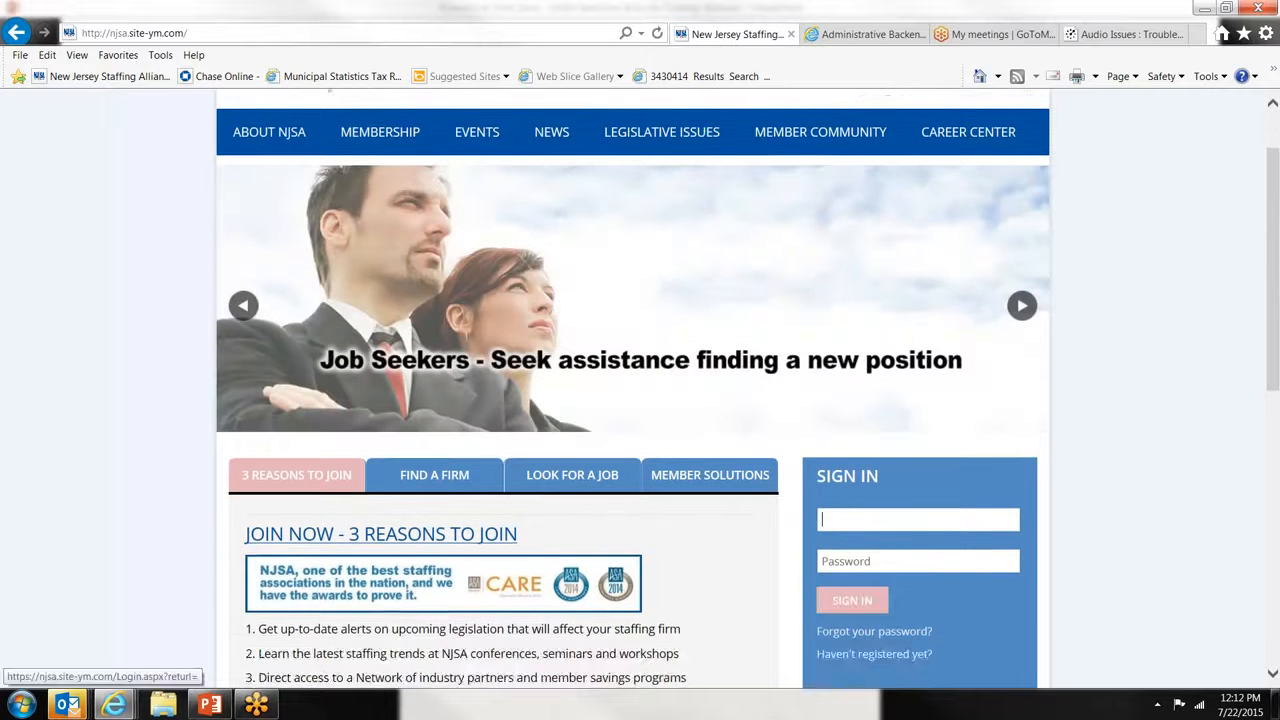
{"action": "scroll", "coordinate": [830, 400], "scroll_direction": "up", "scroll_amount": 1}
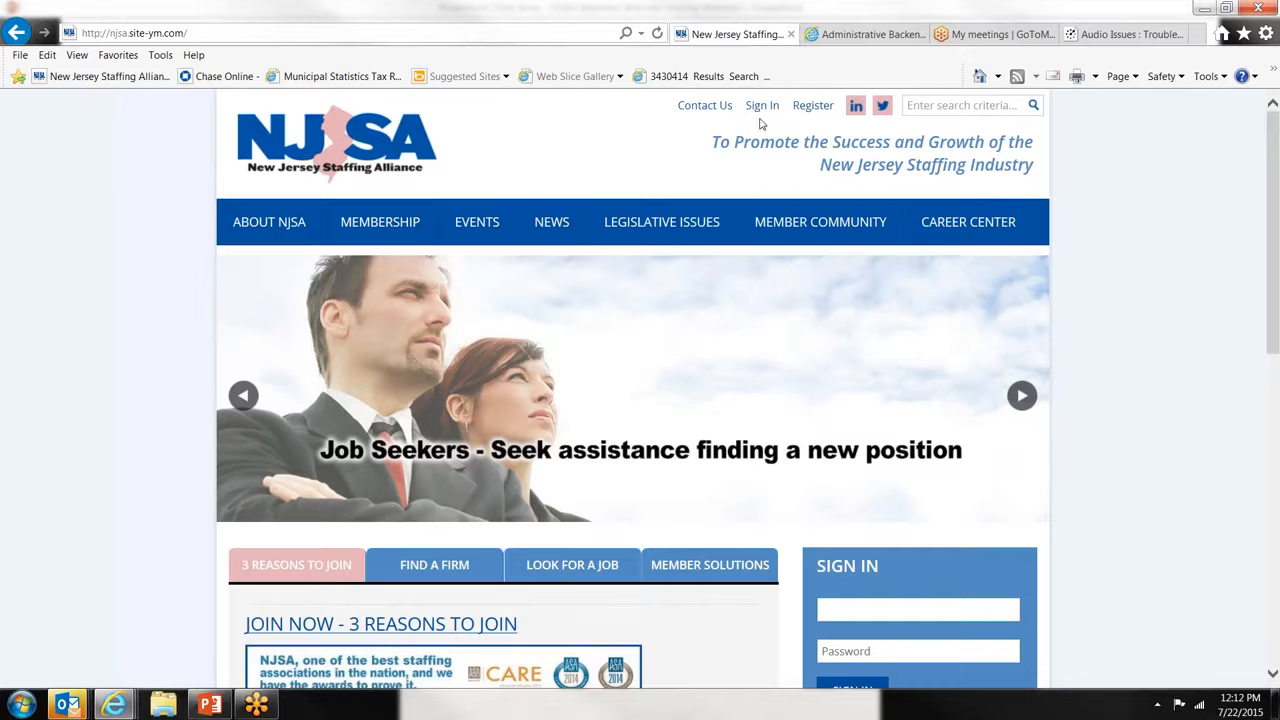
{"action": "scroll", "coordinate": [847, 519], "scroll_direction": "down", "scroll_amount": 1}
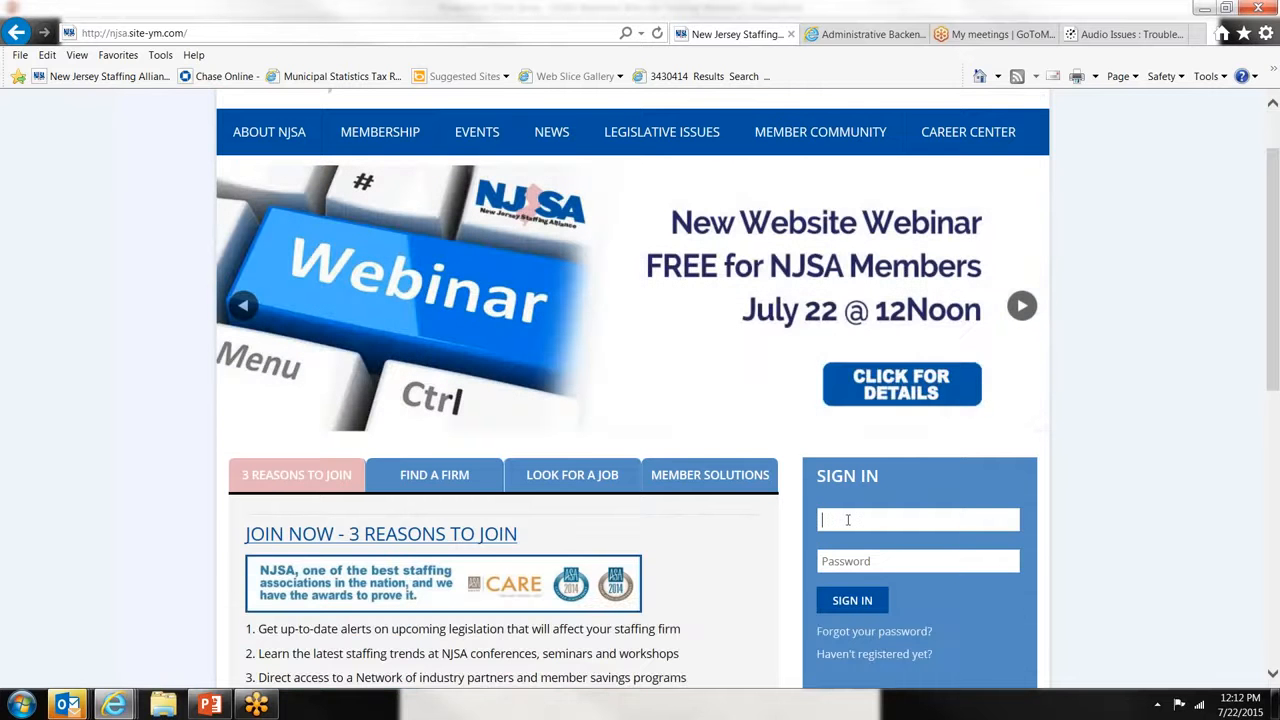
{"action": "left_click", "coordinate": [847, 519]}
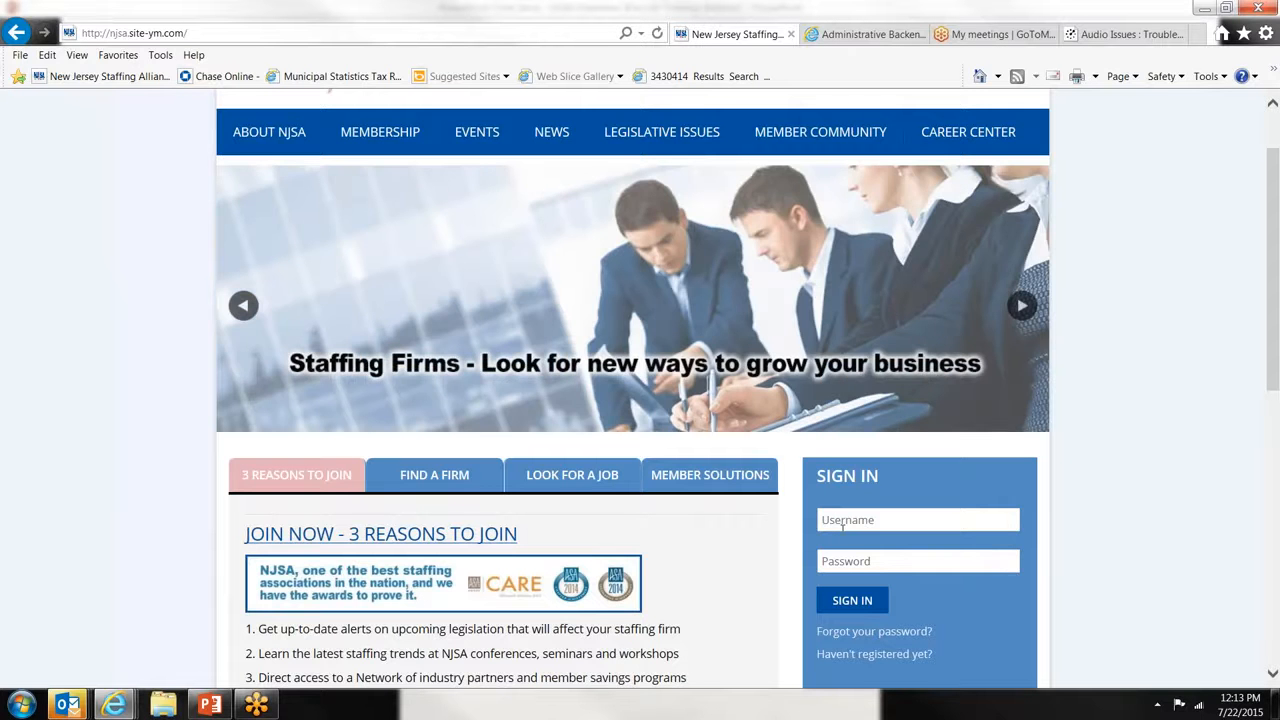
- Sign in to the member account with the saved username suggestion and the account password
{"action": "left_click", "coordinate": [842, 527]}
{"action": "type", "text": "scott"}
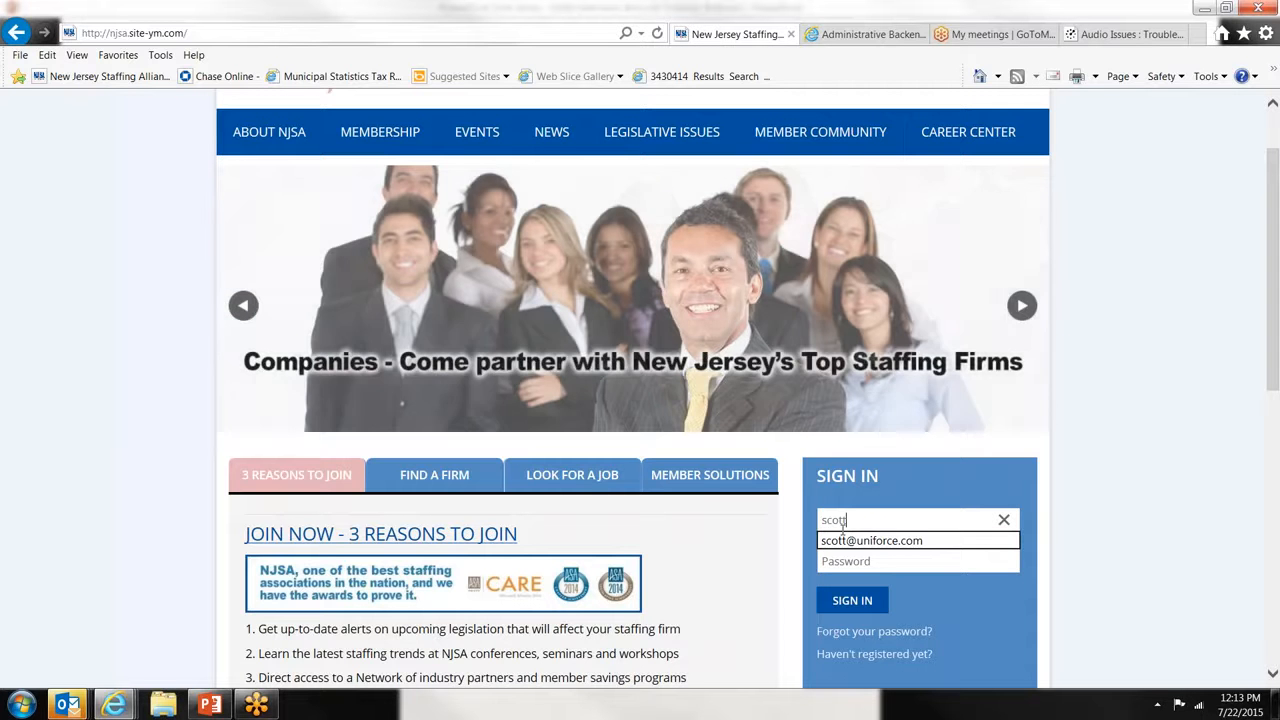
{"action": "key", "text": "Down"}
{"action": "key", "text": "Tab"}
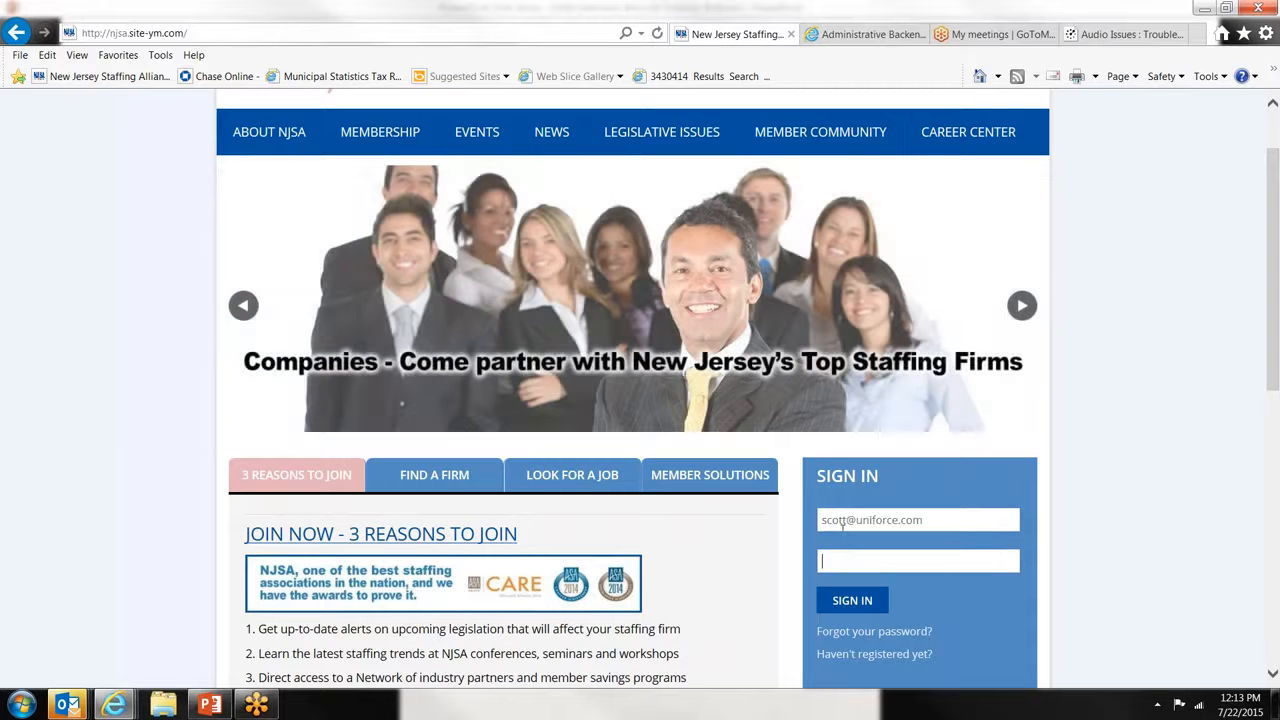
{"action": "type", "text": "•••••••••"}
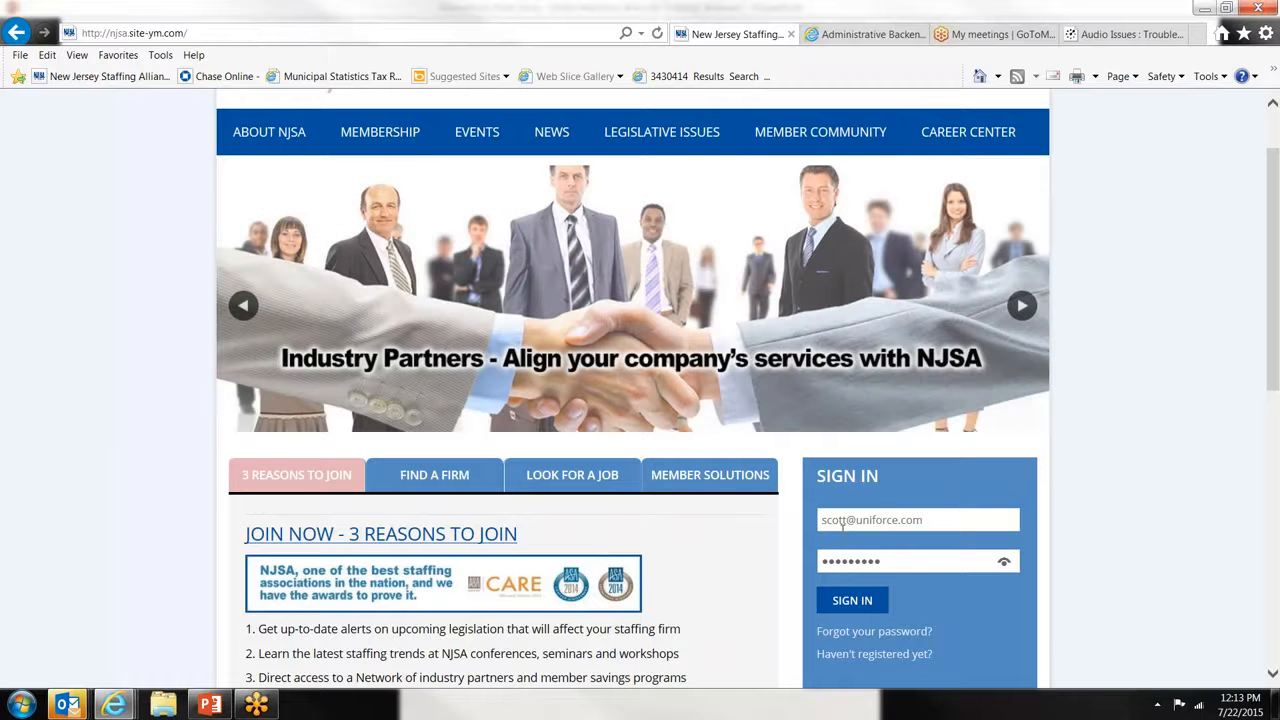
{"action": "left_click", "coordinate": [851, 612]}
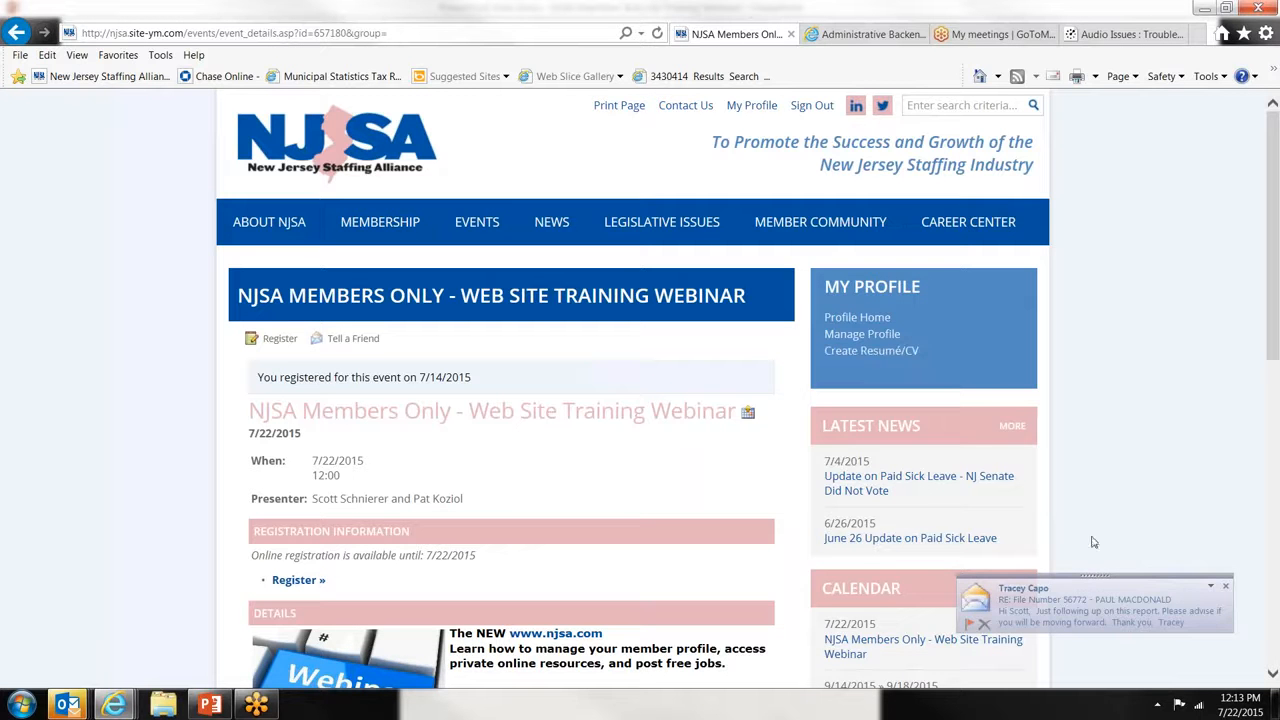
- Dismiss the desktop mail notifications, including Facebook and YourMembership.com alerts, and open Manage Profile
{"action": "left_click", "coordinate": [1225, 587]}
{"action": "left_click", "coordinate": [1212, 587]}
{"action": "left_click", "coordinate": [1225, 587]}
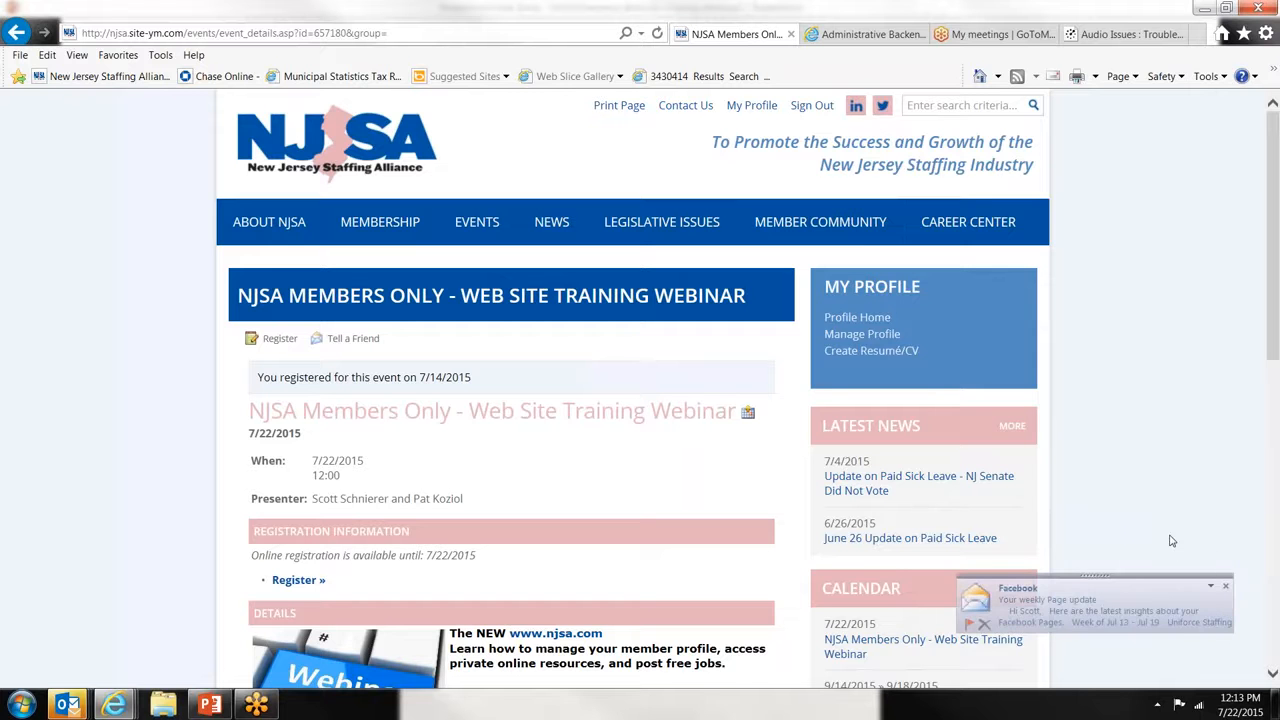
{"action": "left_click", "coordinate": [1225, 587]}
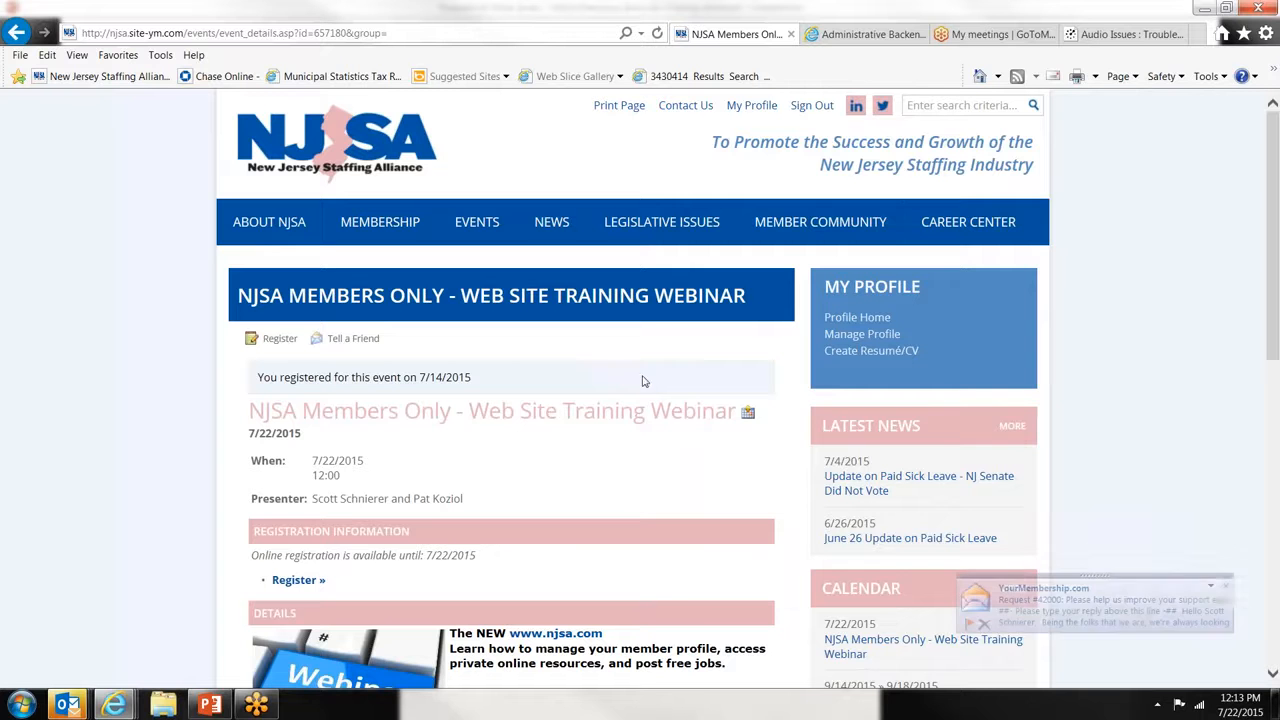
{"action": "left_click", "coordinate": [1226, 587]}
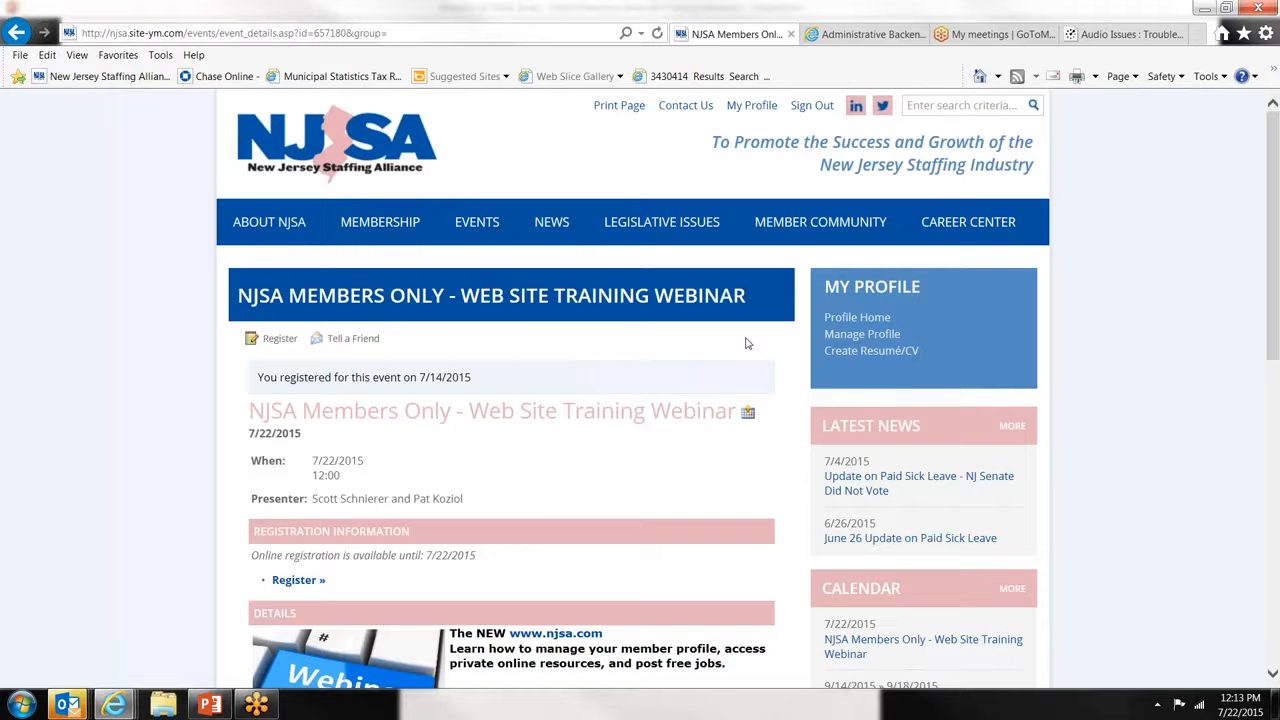
{"action": "left_click", "coordinate": [826, 340]}
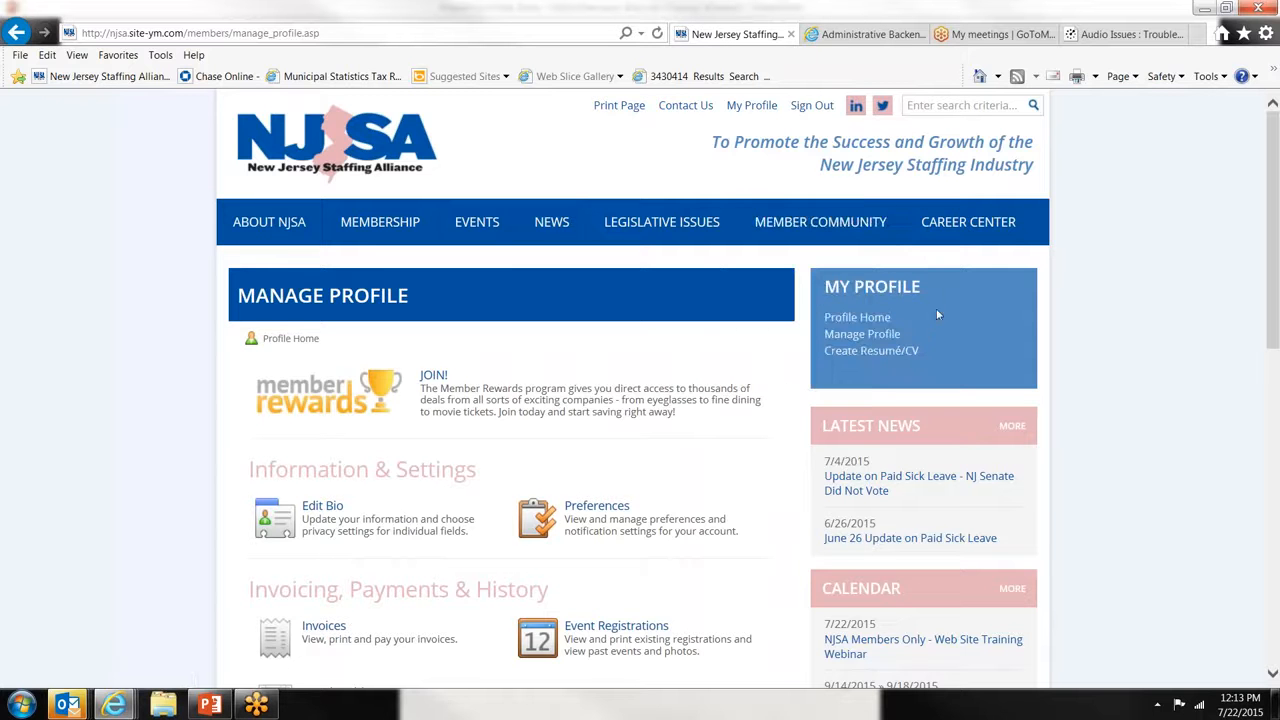
- Try Create Resume/CV, which returns Feature Not Available, then go to Profile Home
{"action": "left_click", "coordinate": [876, 353]}
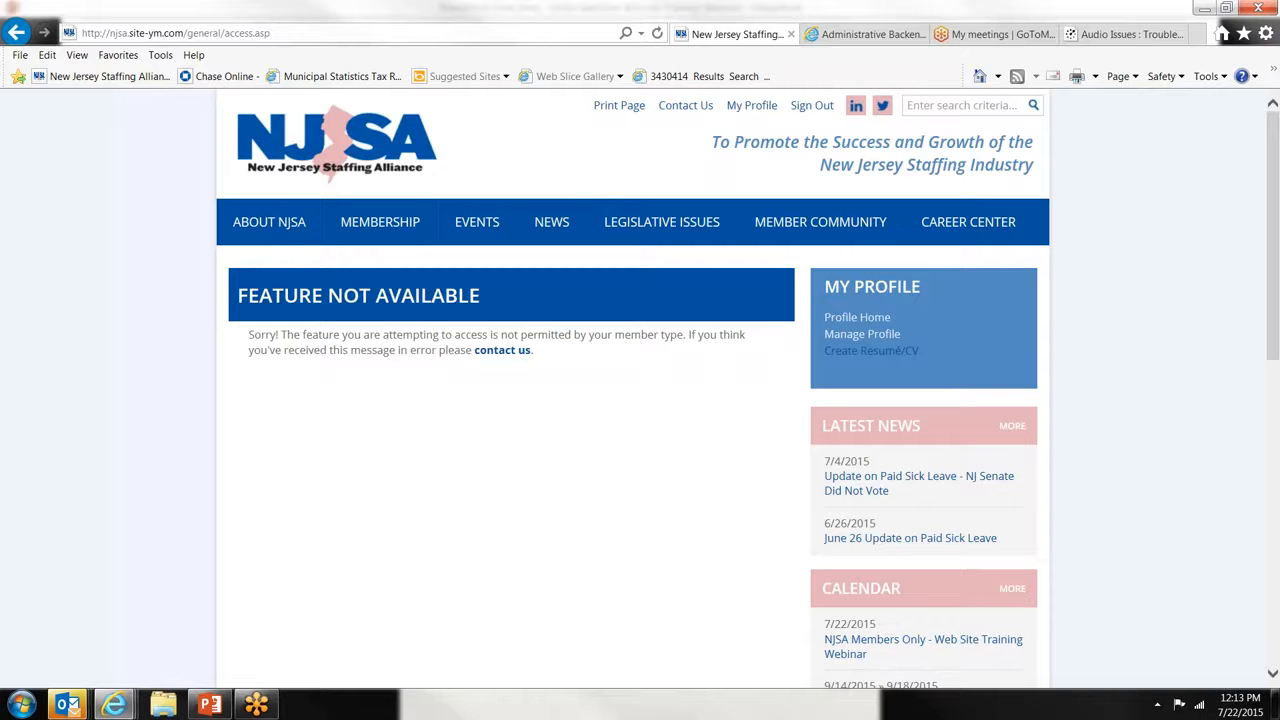
{"action": "left_click", "coordinate": [884, 320]}
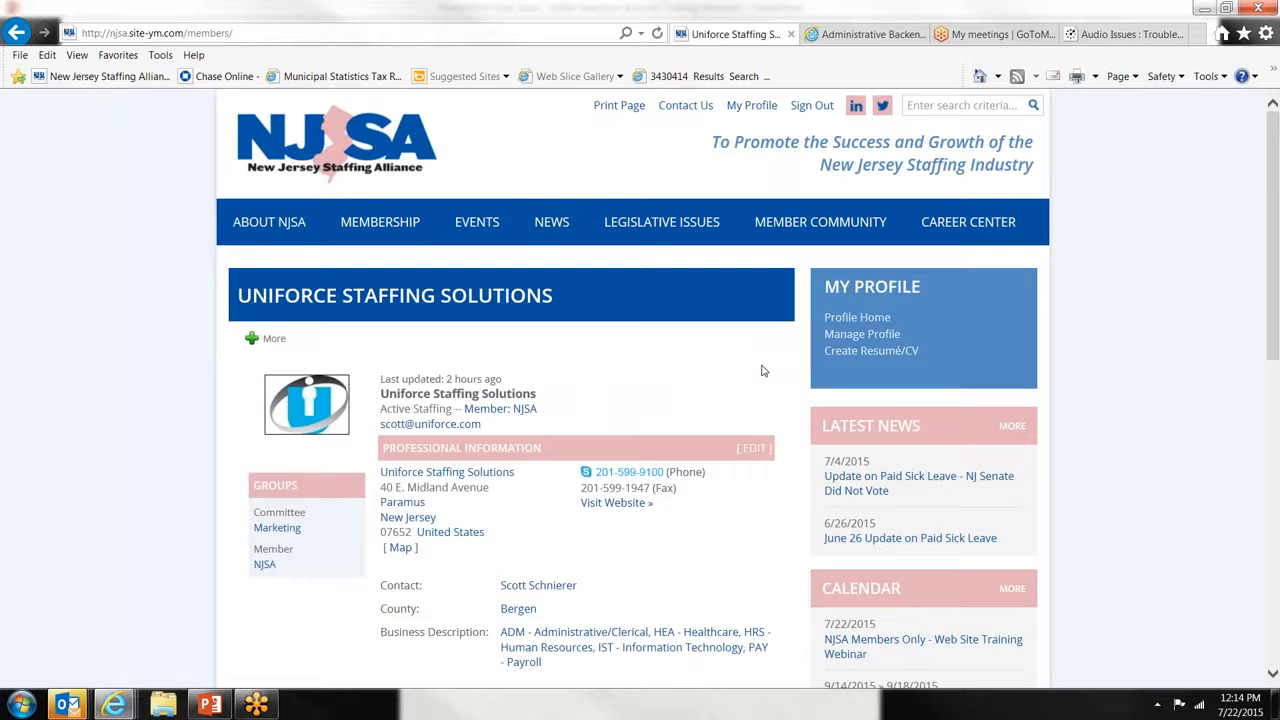
{"action": "scroll", "coordinate": [762, 371], "scroll_direction": "down", "scroll_amount": 1}
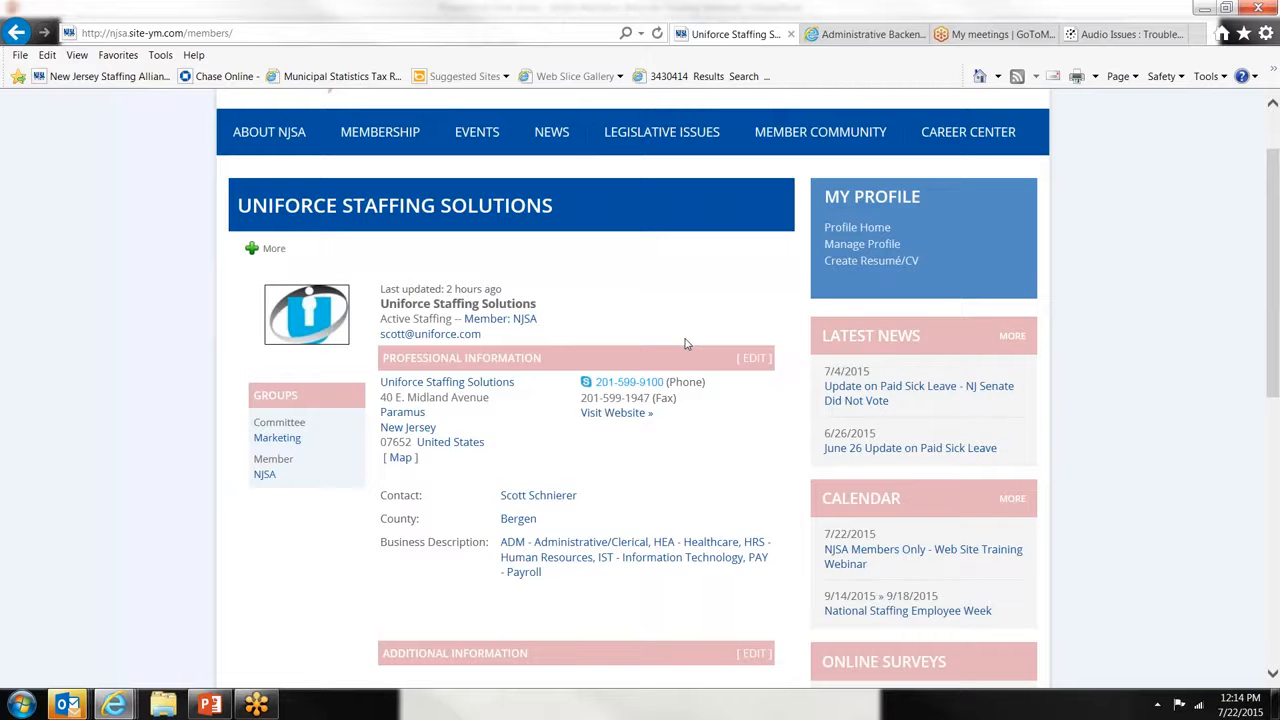
{"action": "mouse_move", "coordinate": [318, 314]}
{"action": "left_click", "coordinate": [620, 383]}
{"action": "scroll", "coordinate": [635, 455], "scroll_direction": "down", "scroll_amount": 1}
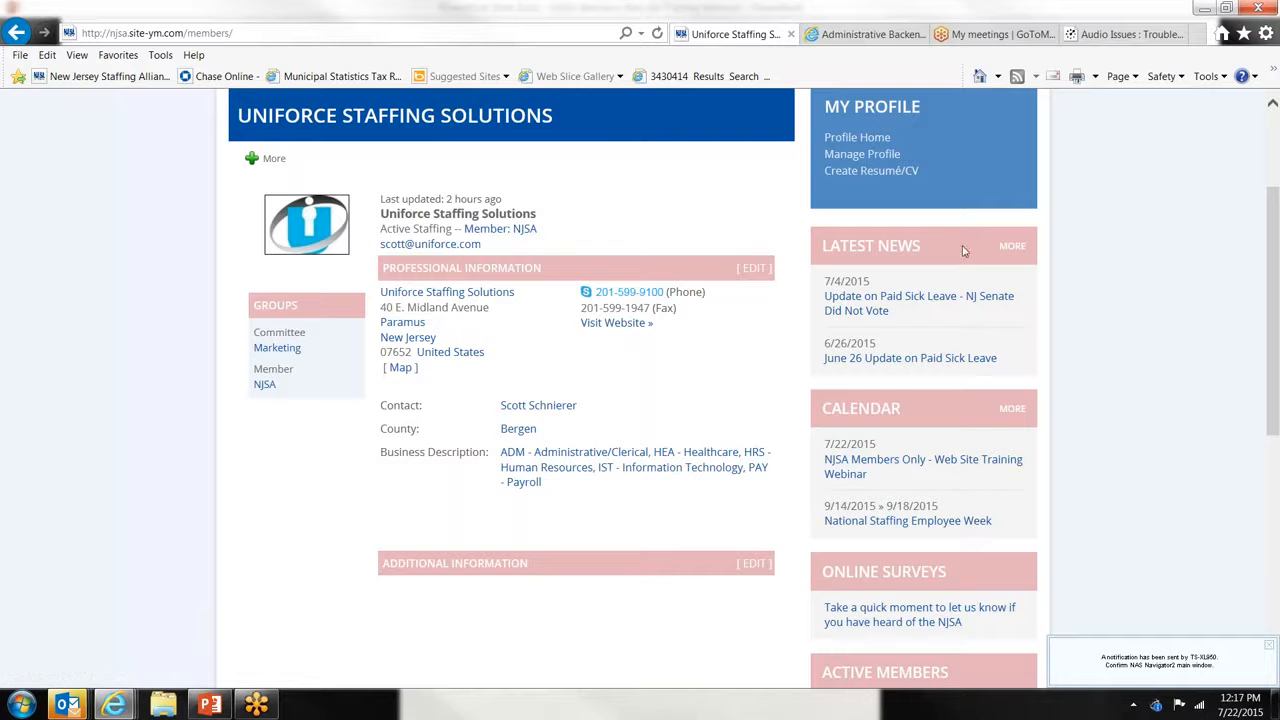
- Reopen Manage Profile and scroll through its Information & Settings, Invoicing and Community sections
{"action": "left_click", "coordinate": [872, 156]}
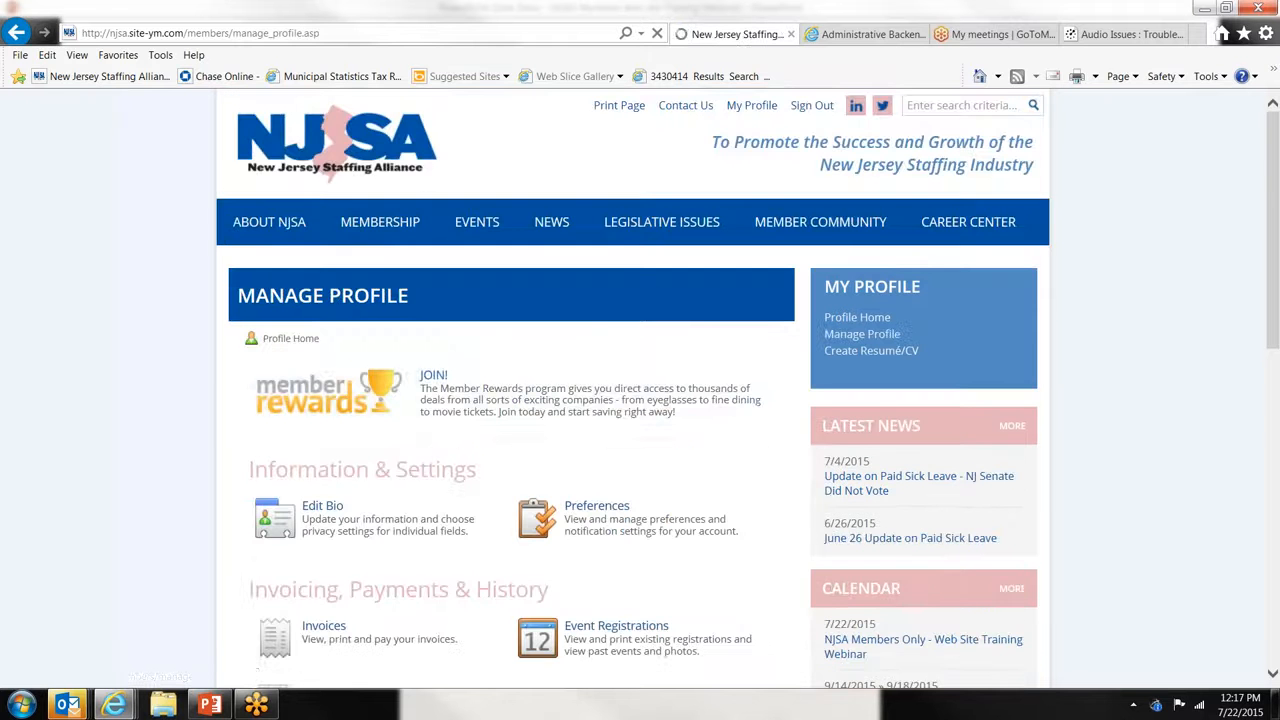
{"action": "scroll", "coordinate": [510, 400], "scroll_direction": "down", "scroll_amount": 2}
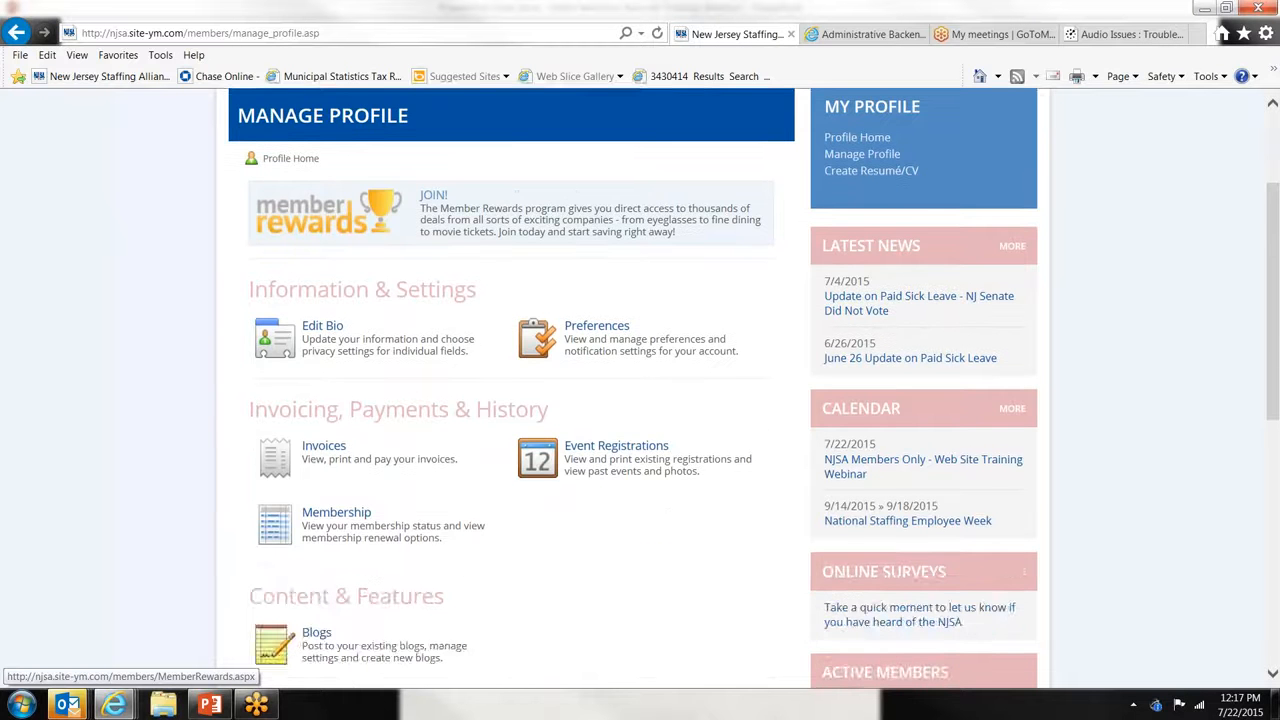
{"action": "scroll", "coordinate": [510, 400], "scroll_direction": "up", "scroll_amount": 2}
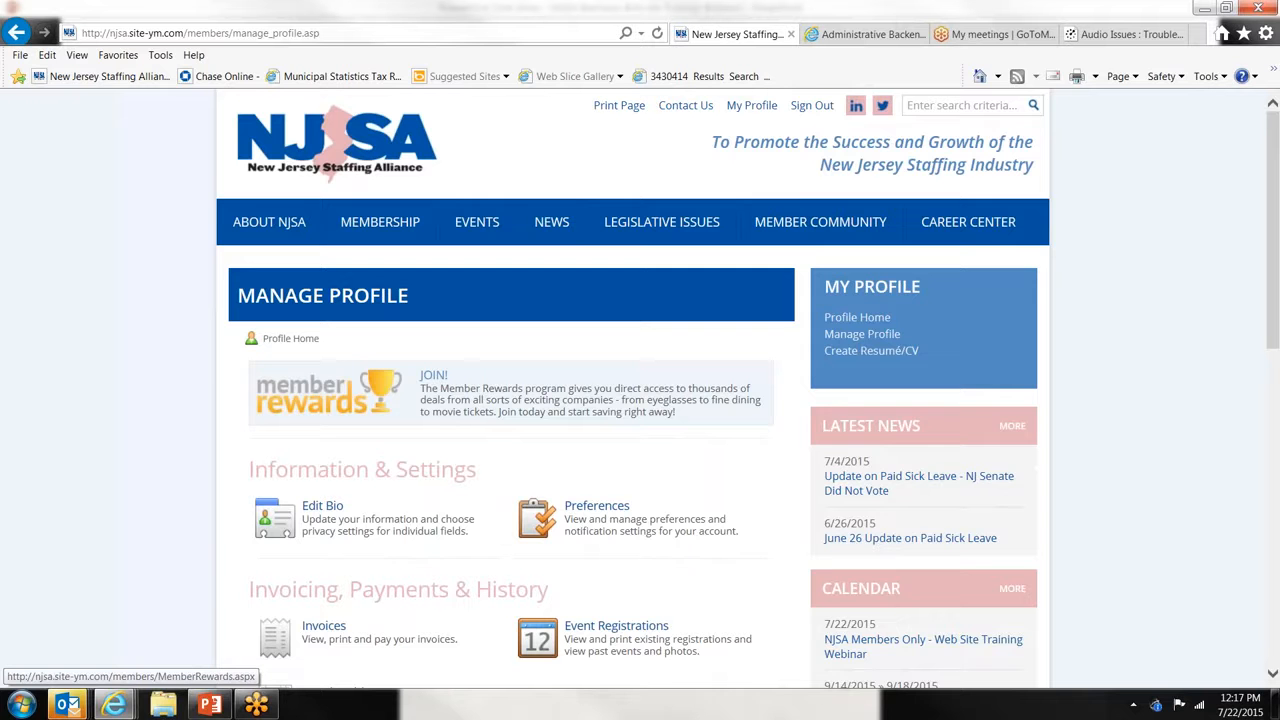
{"action": "scroll", "coordinate": [510, 400], "scroll_direction": "down", "scroll_amount": 2}
{"action": "scroll", "coordinate": [510, 400], "scroll_direction": "down", "scroll_amount": 4}
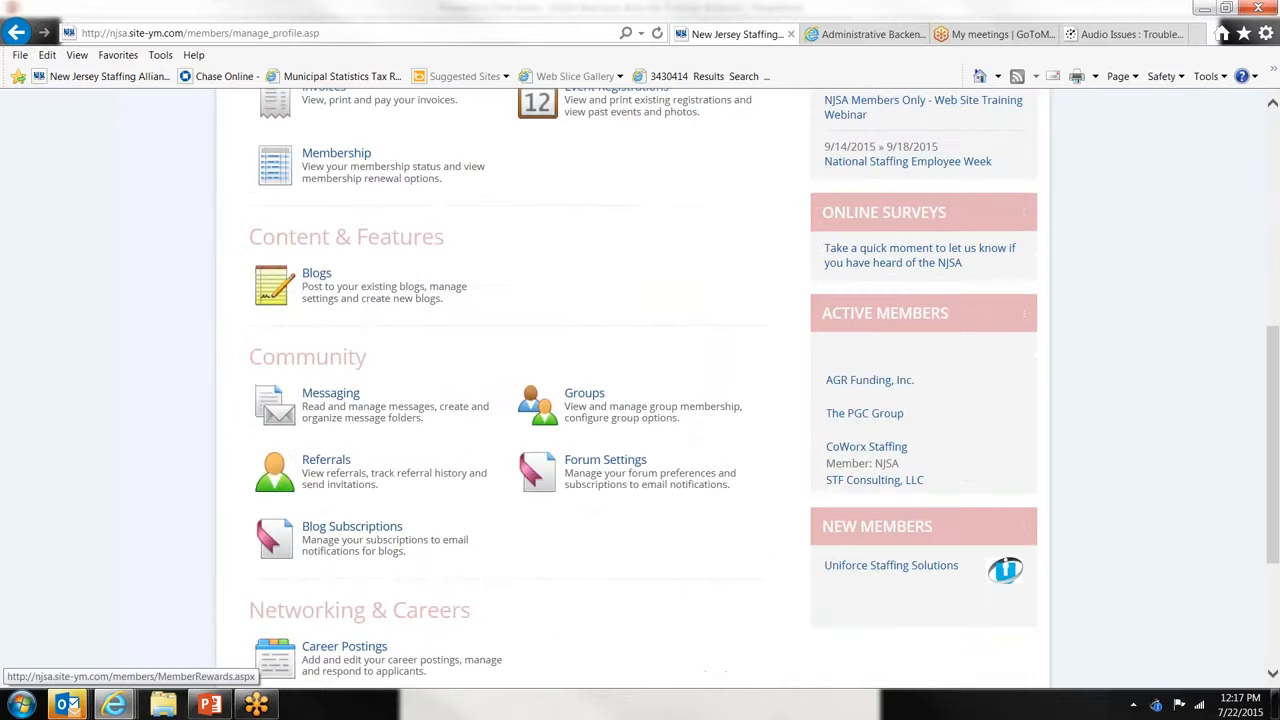
{"action": "scroll", "coordinate": [510, 400], "scroll_direction": "up", "scroll_amount": 7}
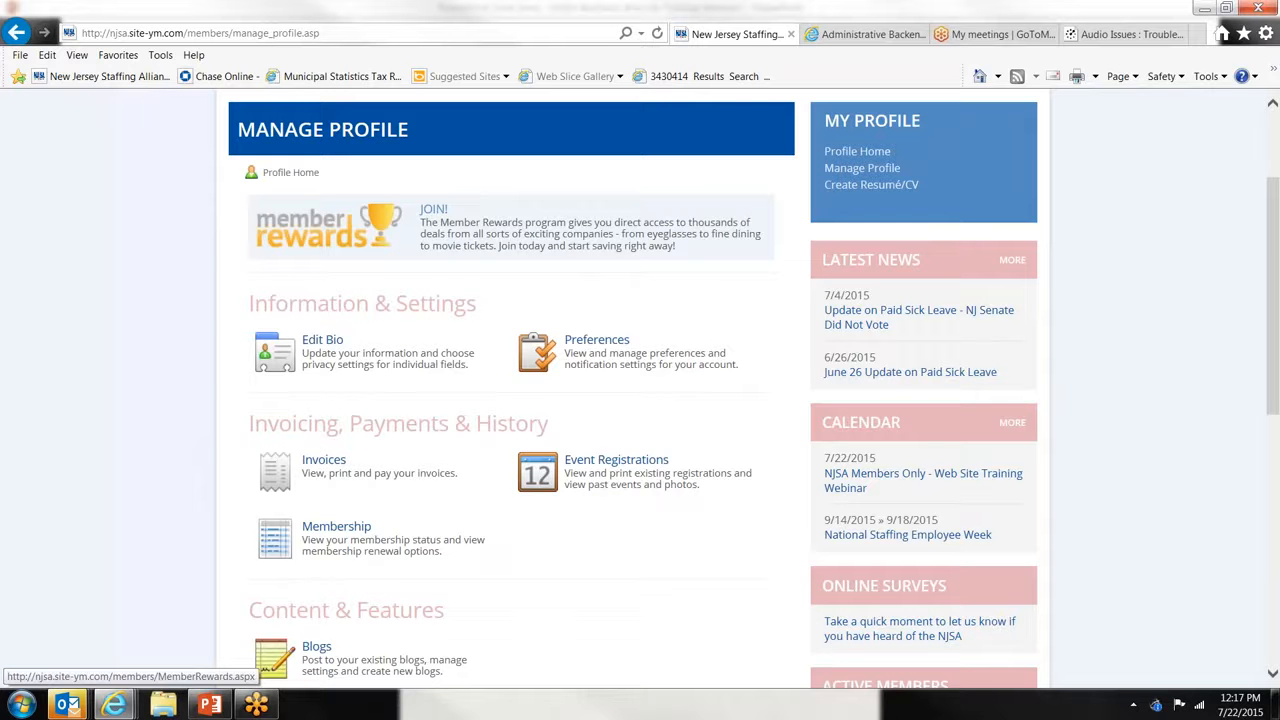
- Open the Member Rewards page and read through its $19.95 full-year discount offer
{"action": "left_click", "coordinate": [353, 246]}
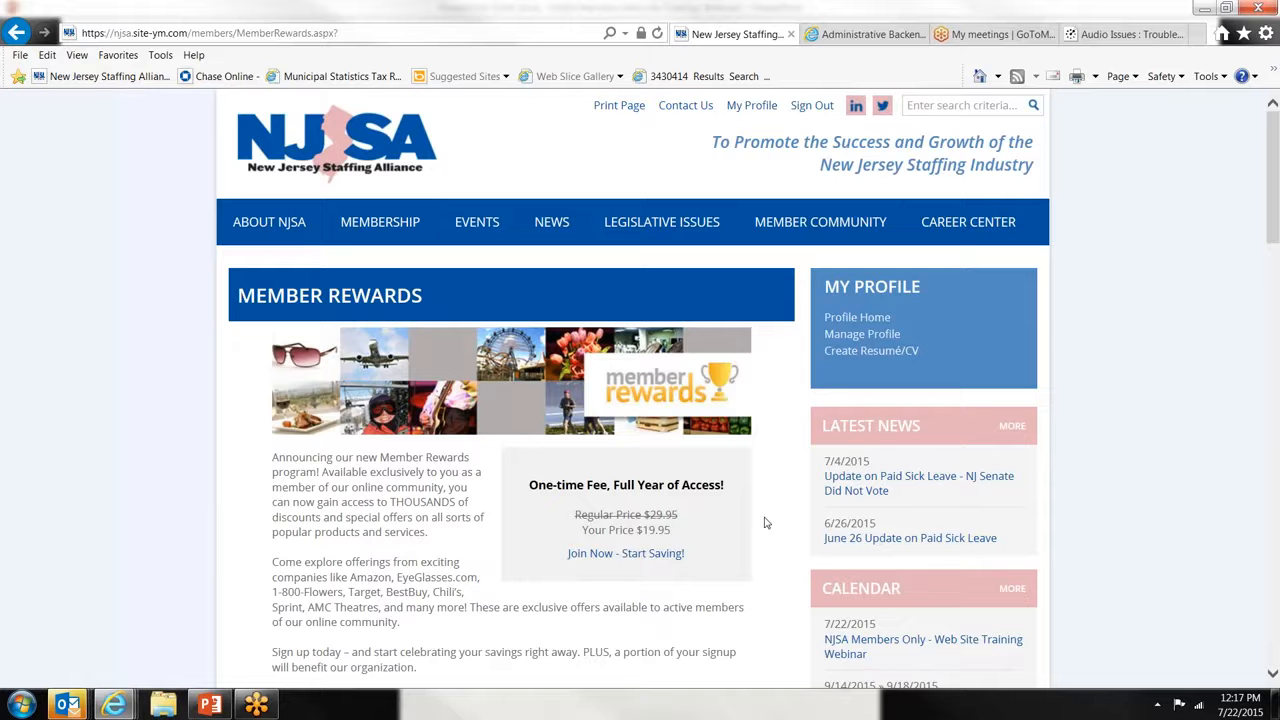
{"action": "scroll", "coordinate": [766, 522], "scroll_direction": "down", "scroll_amount": 3}
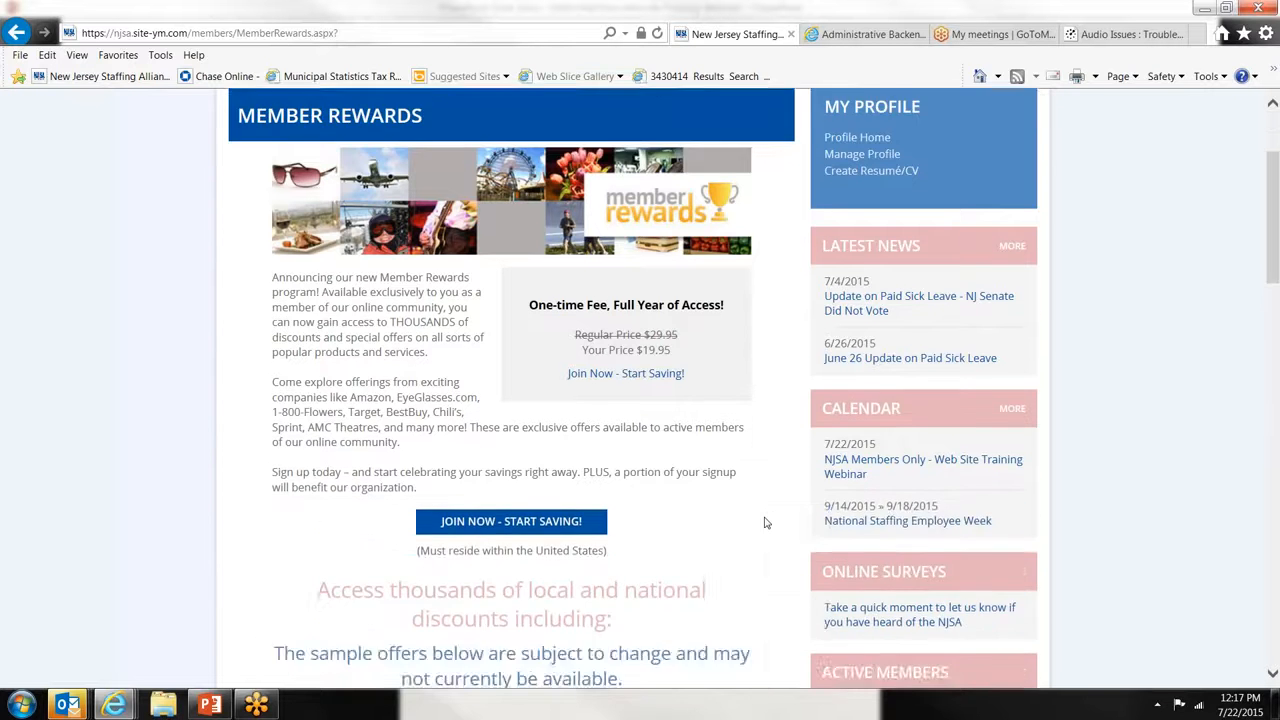
{"action": "scroll", "coordinate": [766, 522], "scroll_direction": "down", "scroll_amount": 2}
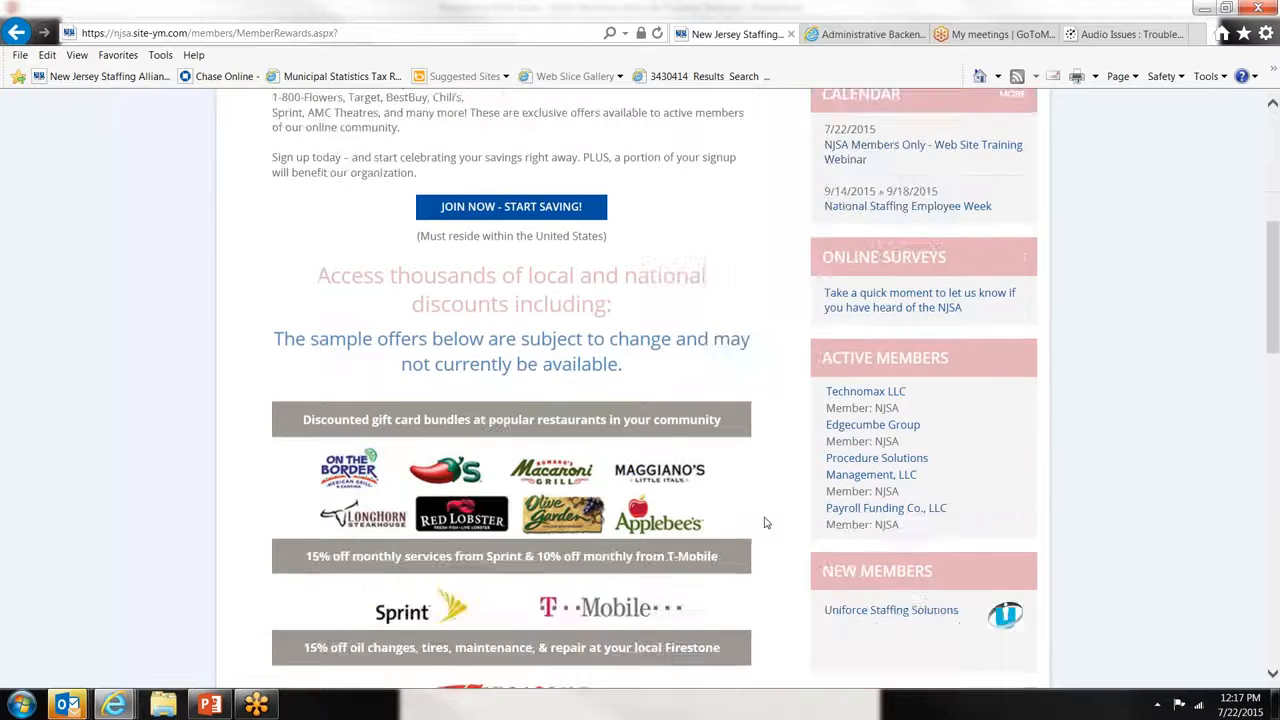
{"action": "scroll", "coordinate": [766, 522], "scroll_direction": "up", "scroll_amount": 2}
{"action": "scroll", "coordinate": [766, 522], "scroll_direction": "up", "scroll_amount": 1}
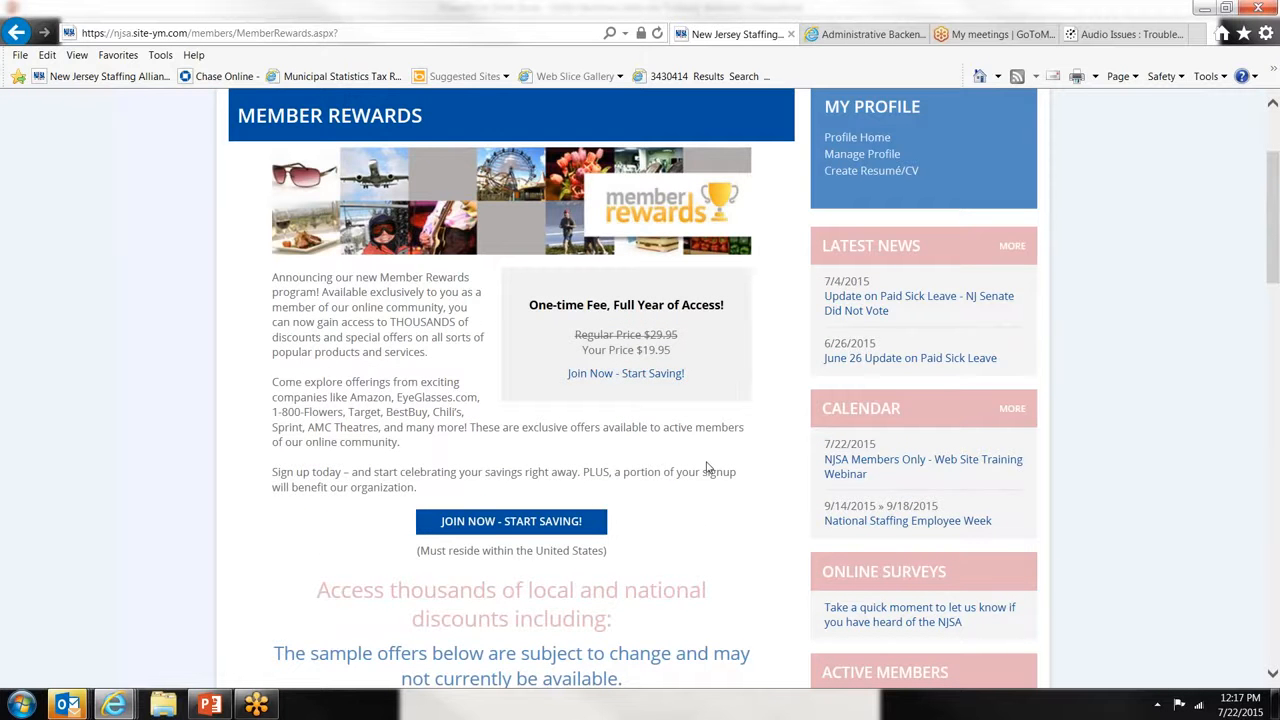
{"action": "scroll", "coordinate": [711, 469], "scroll_direction": "down", "scroll_amount": 2}
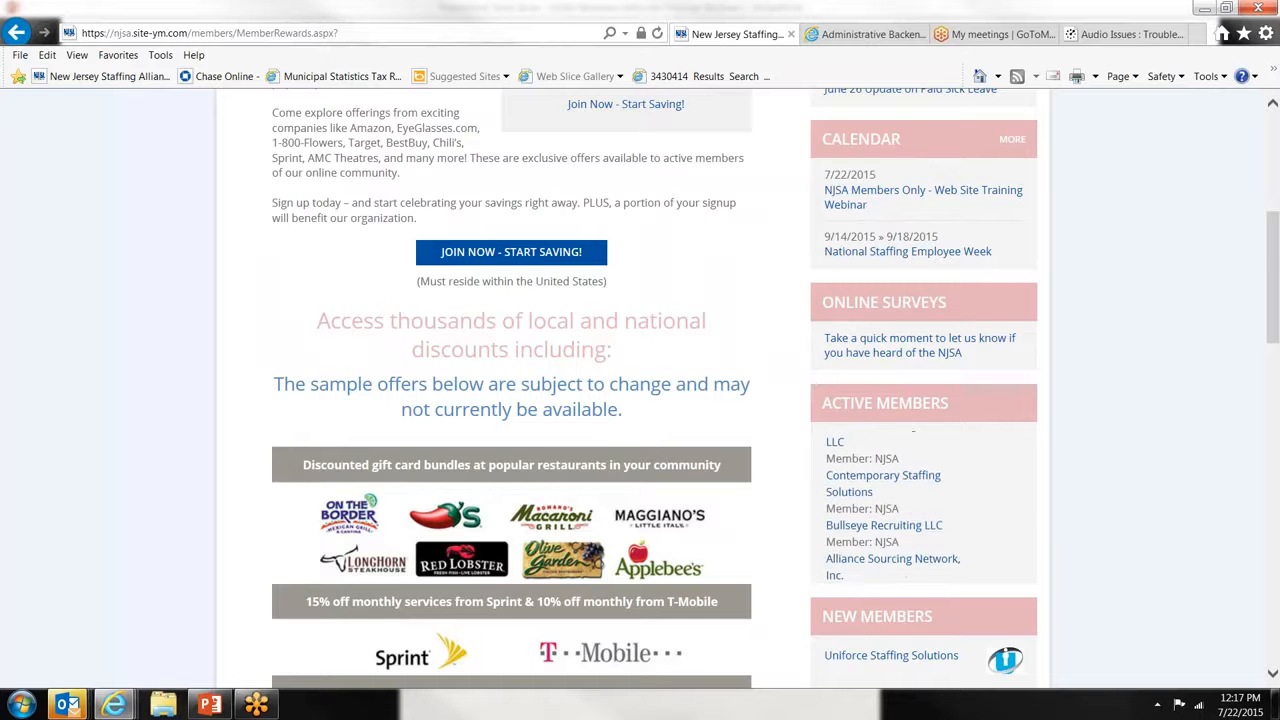
{"action": "scroll", "coordinate": [711, 469], "scroll_direction": "down", "scroll_amount": 3}
{"action": "scroll", "coordinate": [711, 469], "scroll_direction": "down", "scroll_amount": 1}
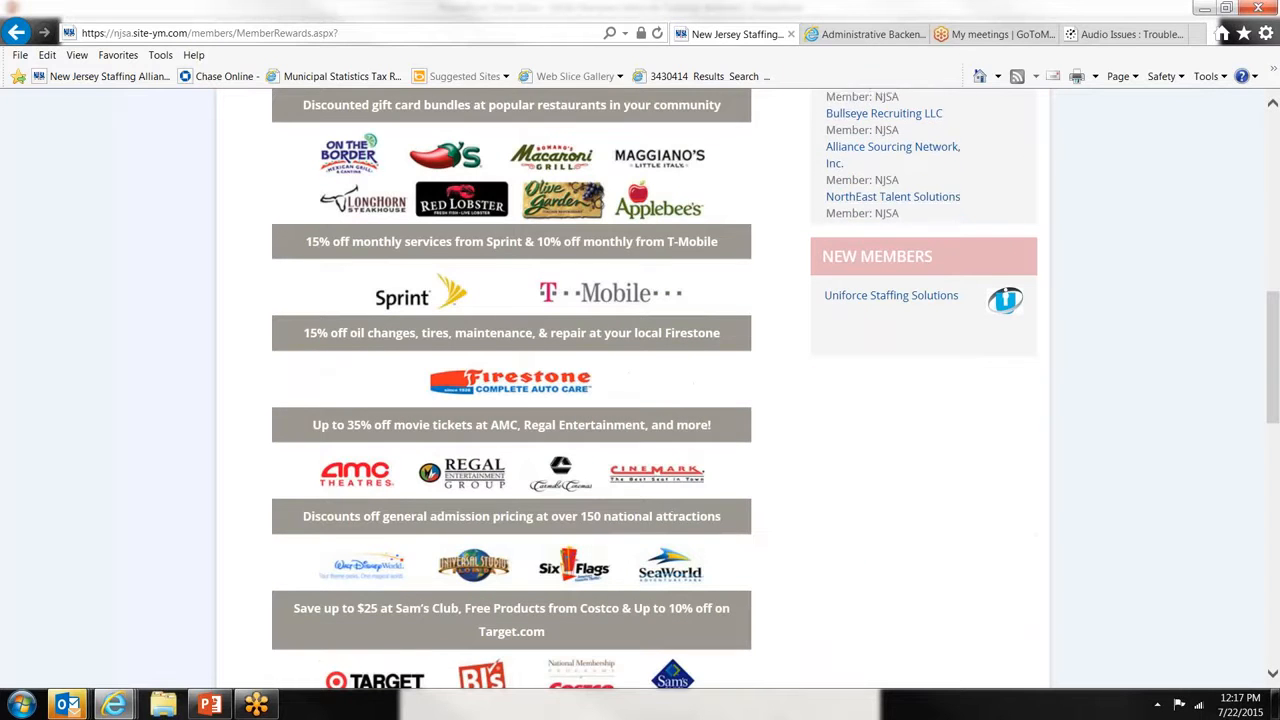
{"action": "scroll", "coordinate": [711, 469], "scroll_direction": "down", "scroll_amount": 1}
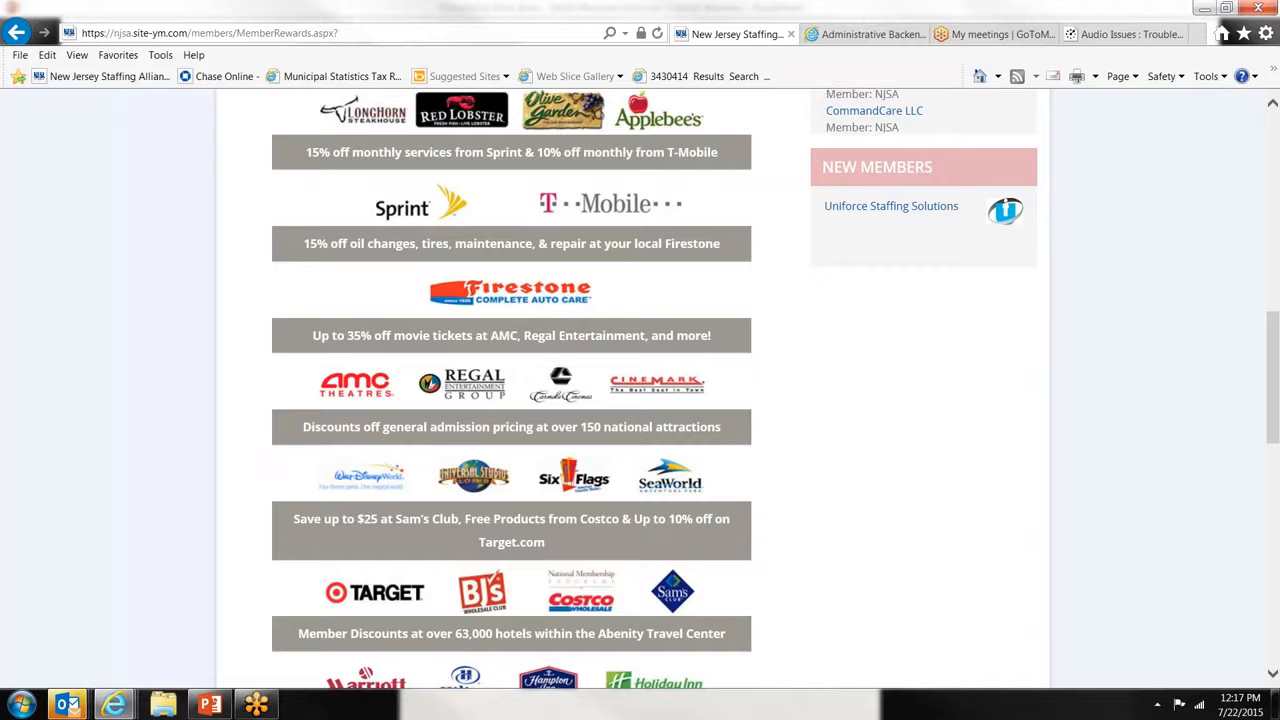
{"action": "scroll", "coordinate": [640, 390], "scroll_direction": "up", "scroll_amount": 7}
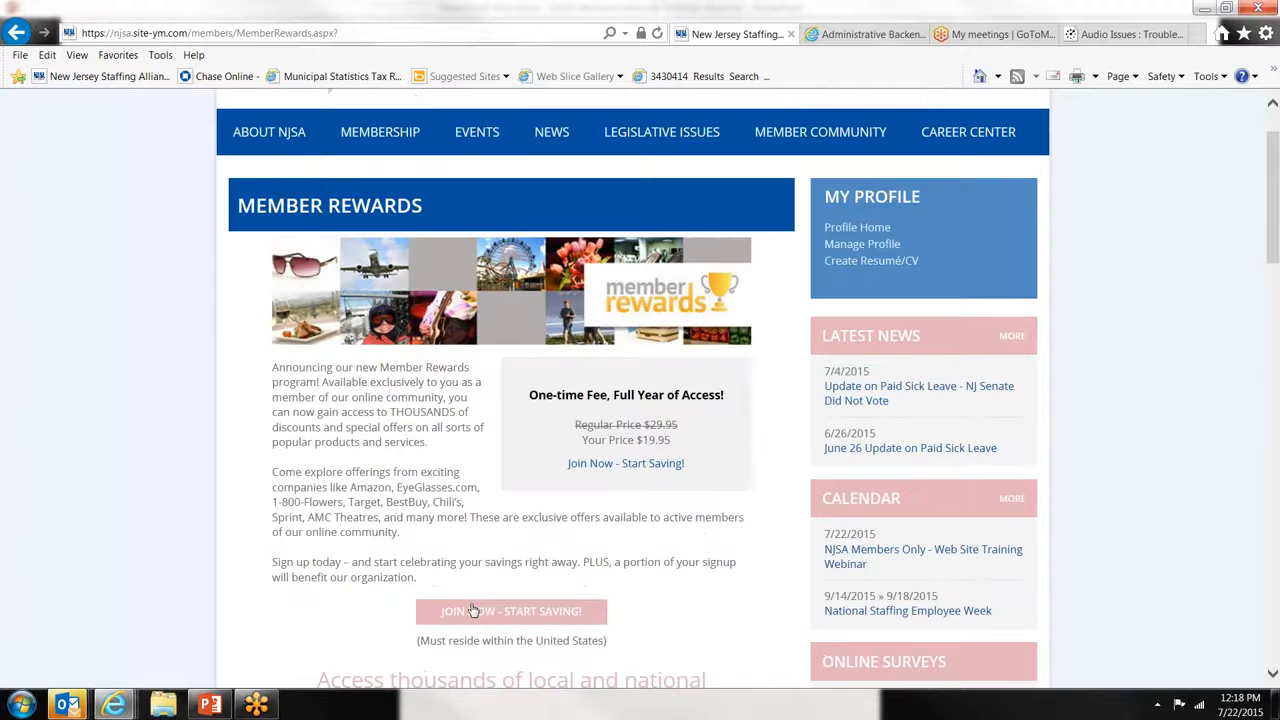
- Preview the Member Rewards activation form, close it without joining, and return to Manage Profile
{"action": "left_click", "coordinate": [511, 611]}
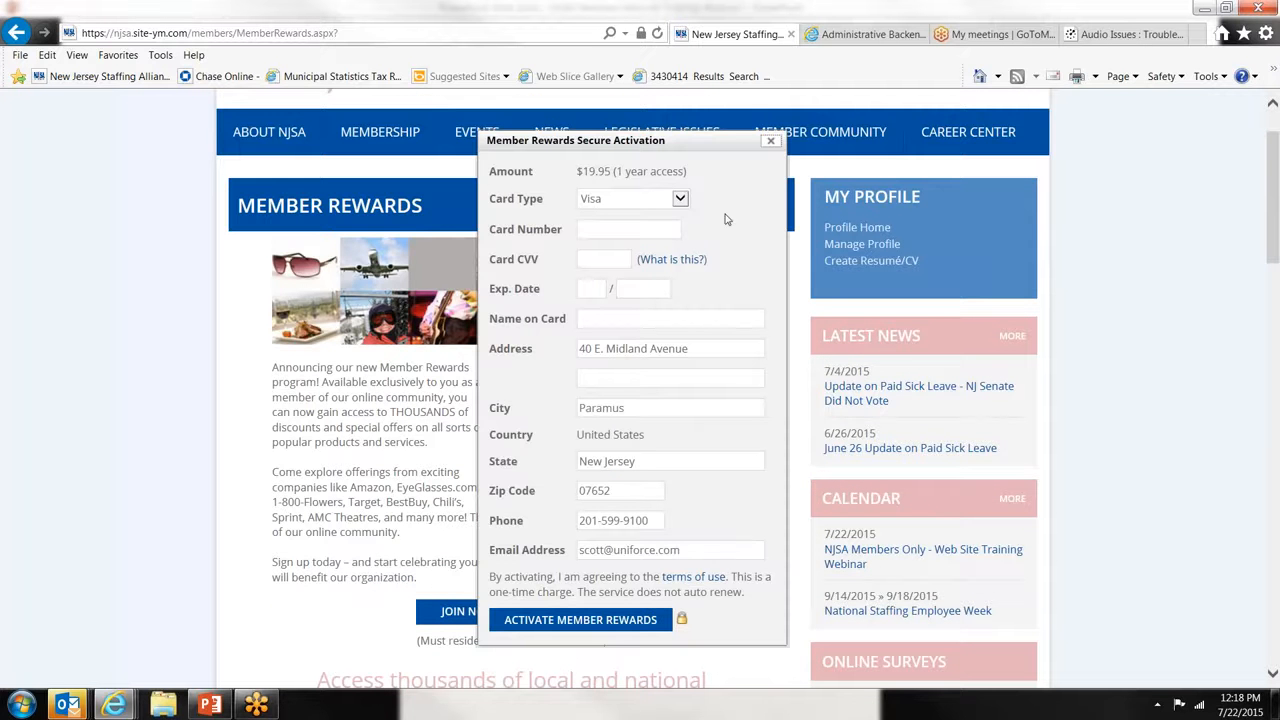
{"action": "left_click", "coordinate": [771, 141]}
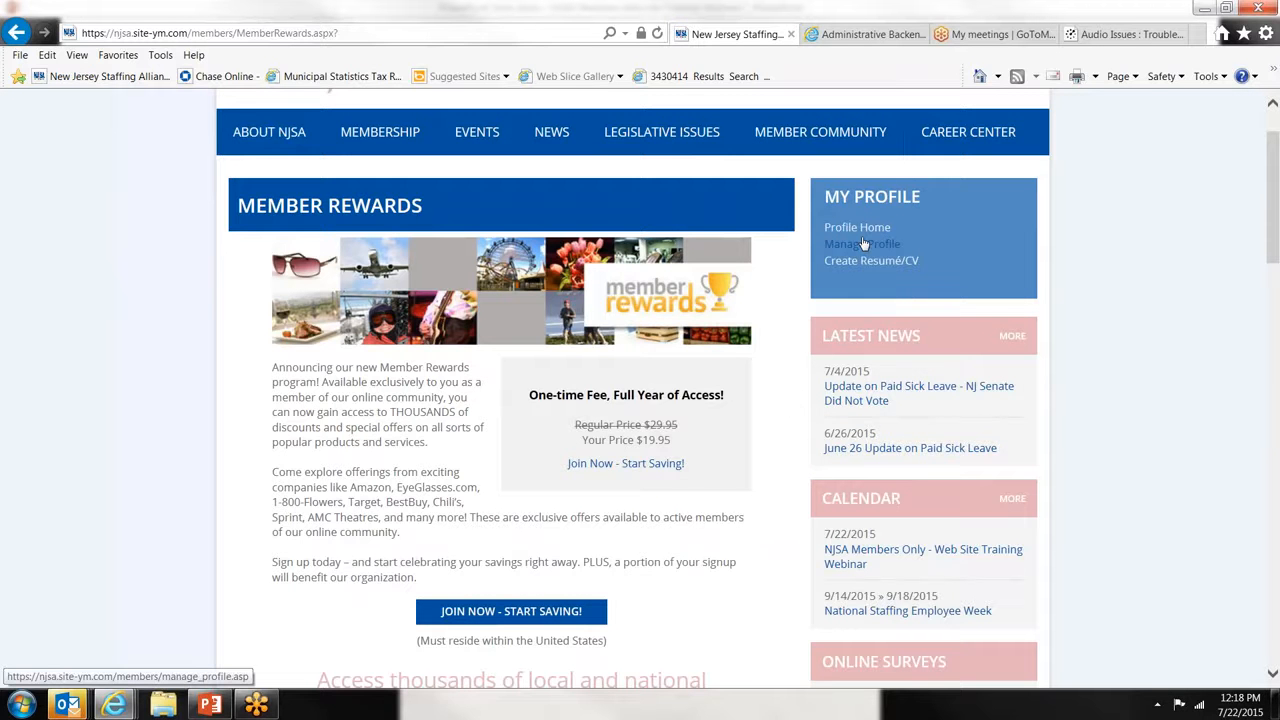
{"action": "left_click", "coordinate": [863, 244]}
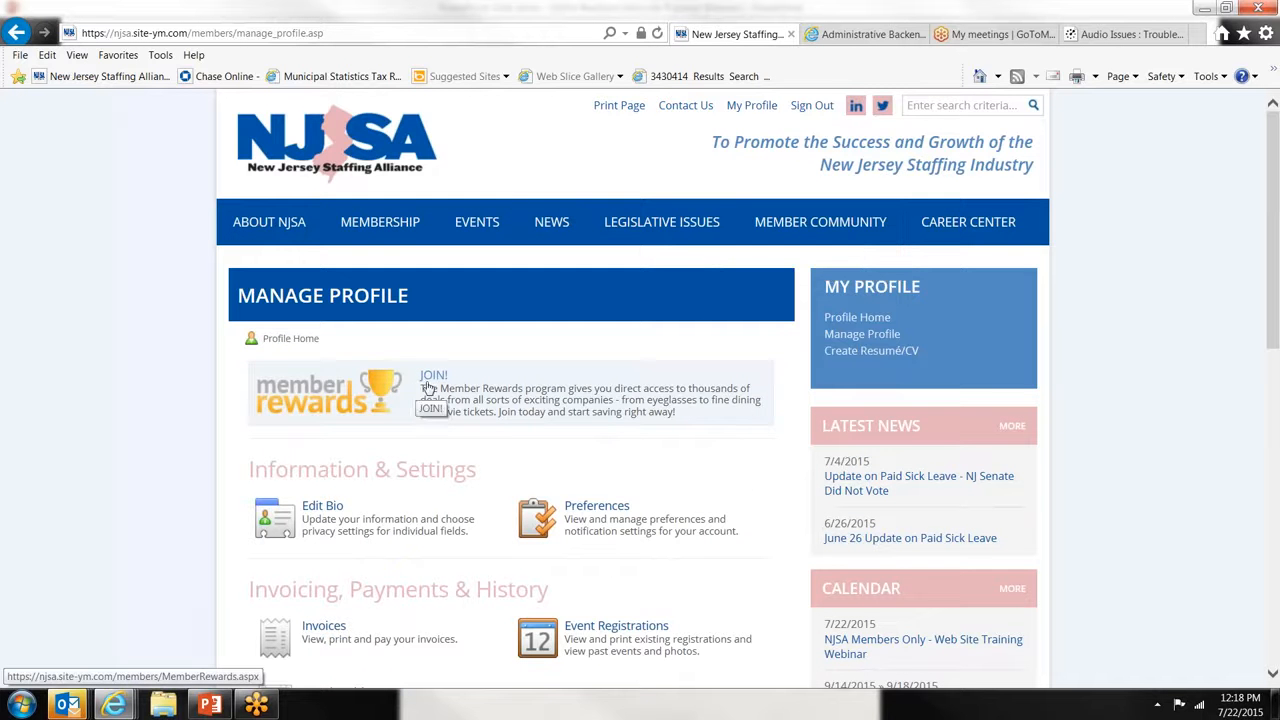
- Open Edit Bio and scroll through the Edit My Member Profile form
{"action": "left_click", "coordinate": [297, 518]}
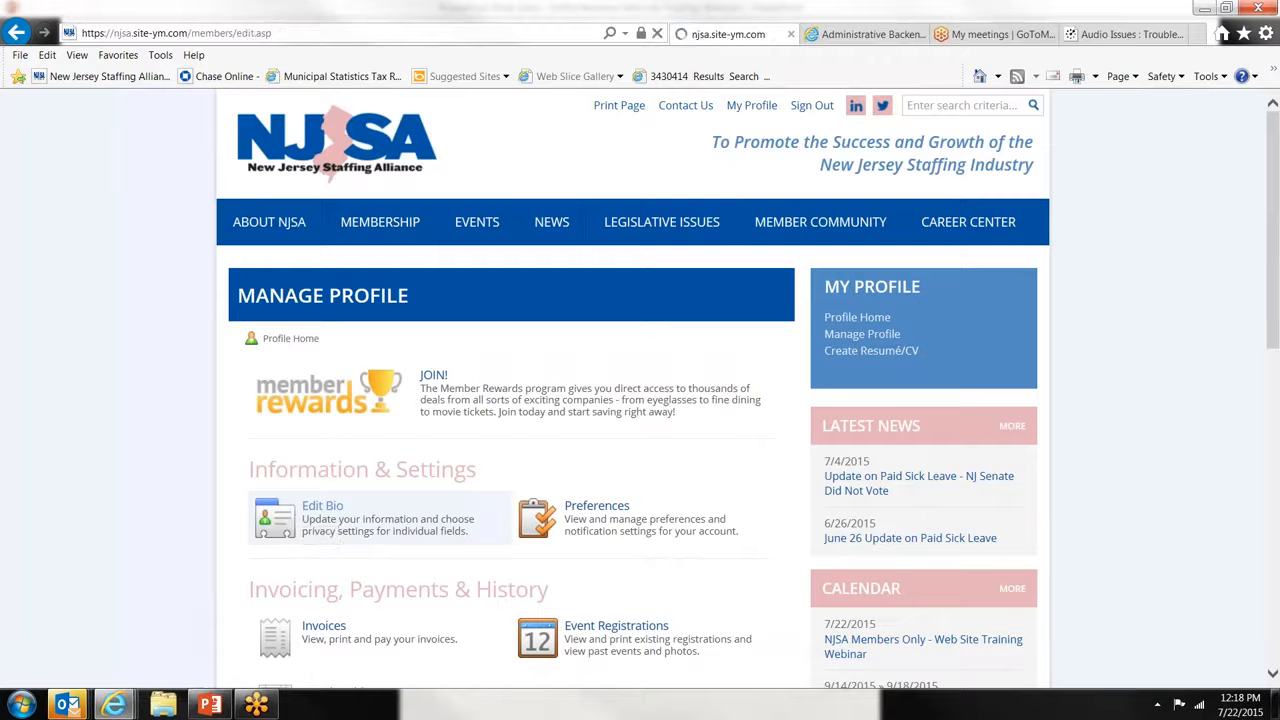
{"action": "scroll", "coordinate": [568, 481], "scroll_direction": "down", "scroll_amount": 4}
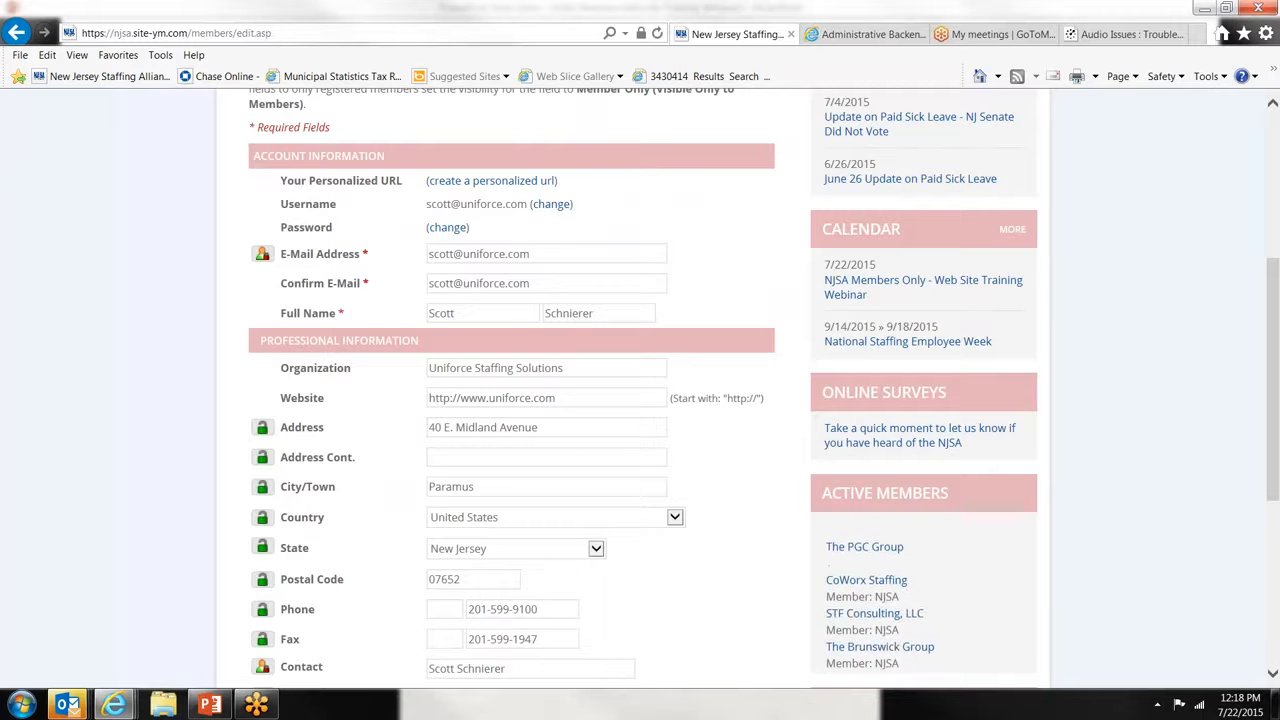
{"action": "scroll", "coordinate": [563, 353], "scroll_direction": "down", "scroll_amount": 1}
{"action": "scroll", "coordinate": [512, 390], "scroll_direction": "down", "scroll_amount": 1}
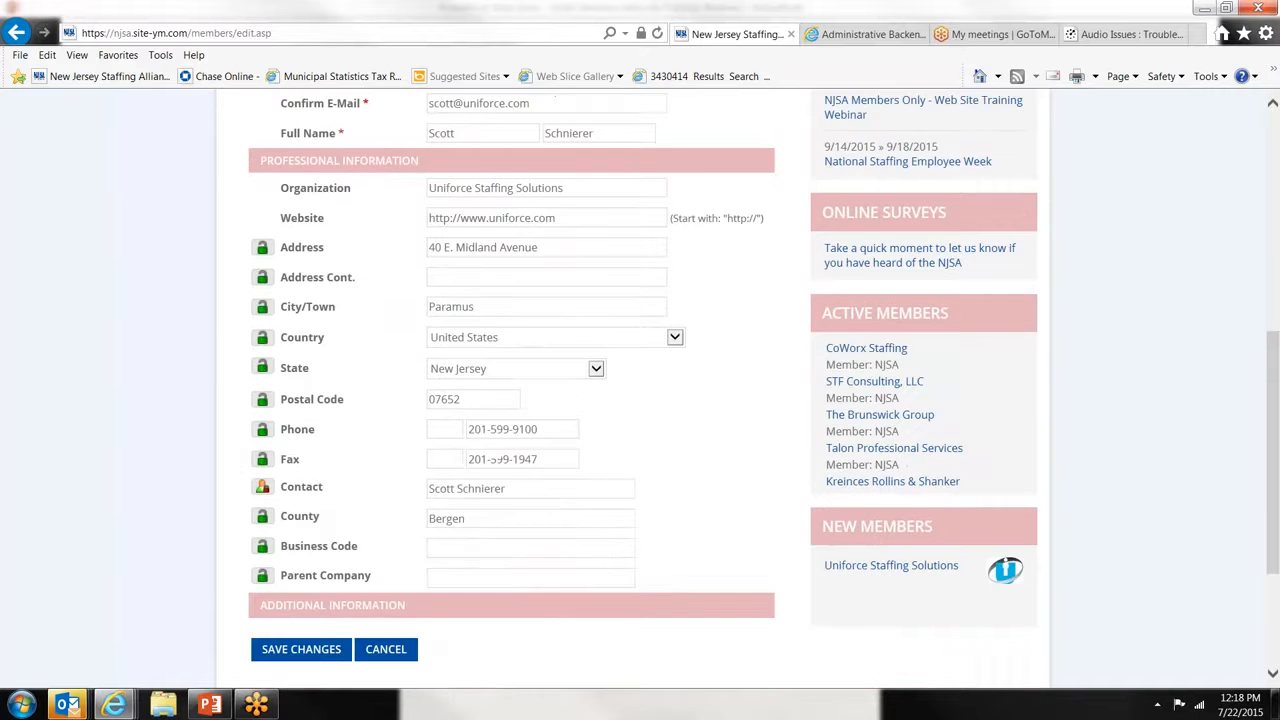
{"action": "scroll", "coordinate": [512, 390], "scroll_direction": "down", "scroll_amount": 1}
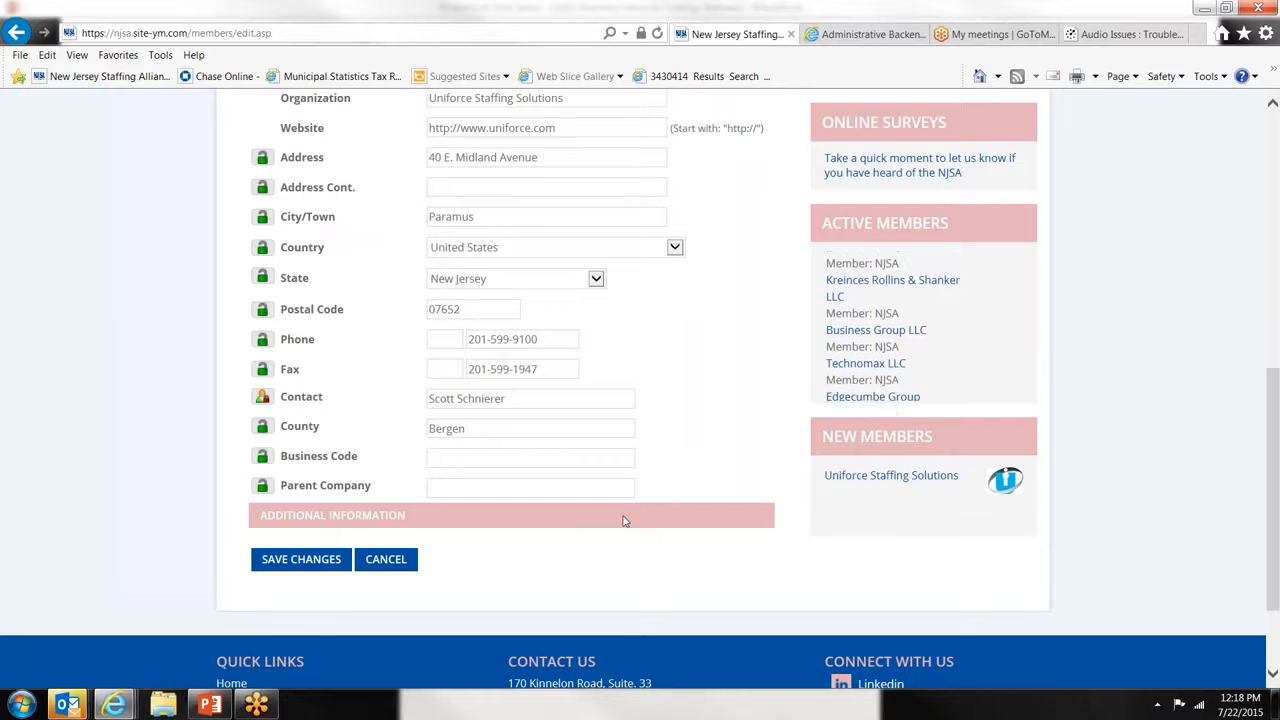
{"action": "scroll", "coordinate": [618, 508], "scroll_direction": "up", "scroll_amount": 1}
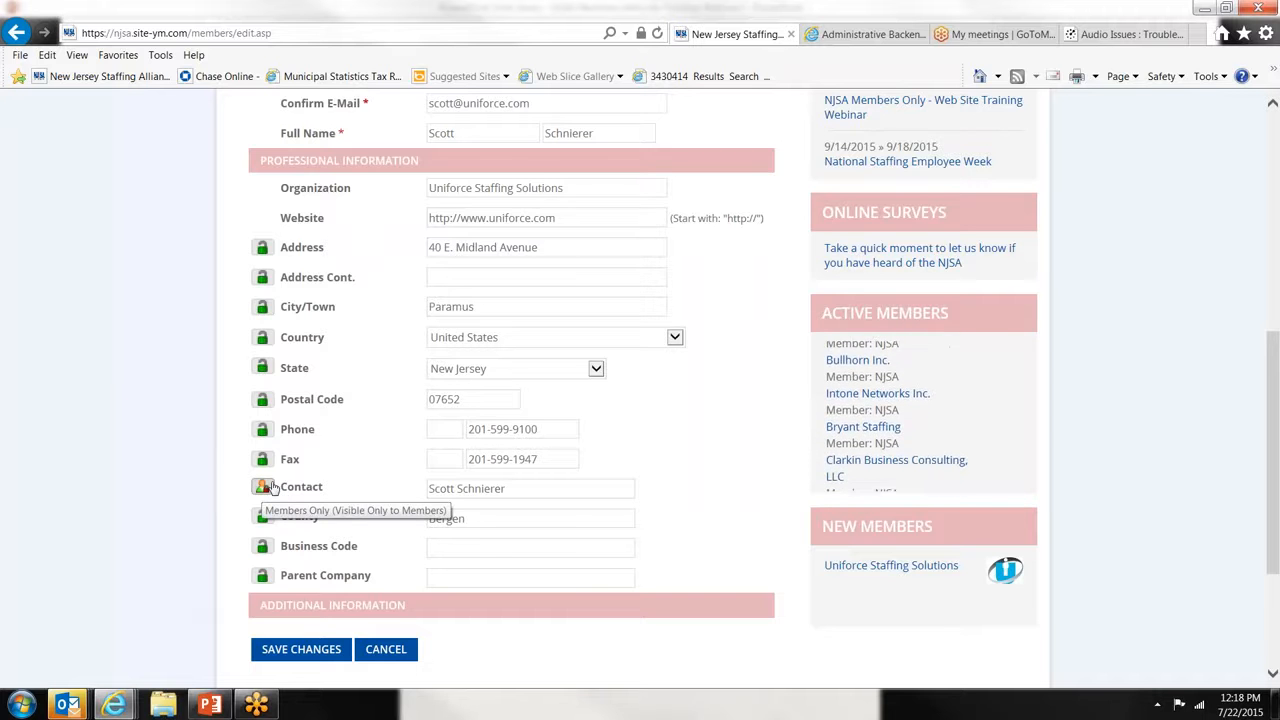
- Return to Manage Profile and open the My Preferences email notification settings
{"action": "scroll", "coordinate": [270, 487], "scroll_direction": "up", "scroll_amount": 3}
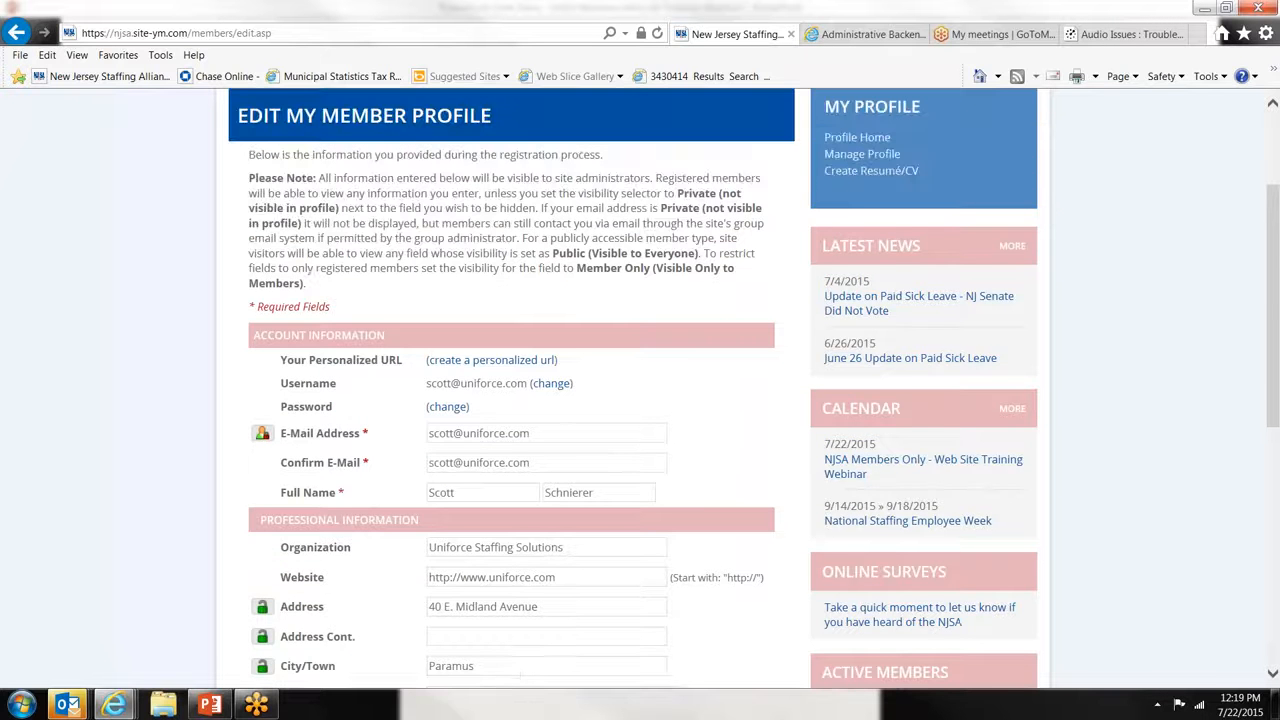
{"action": "left_click", "coordinate": [845, 155]}
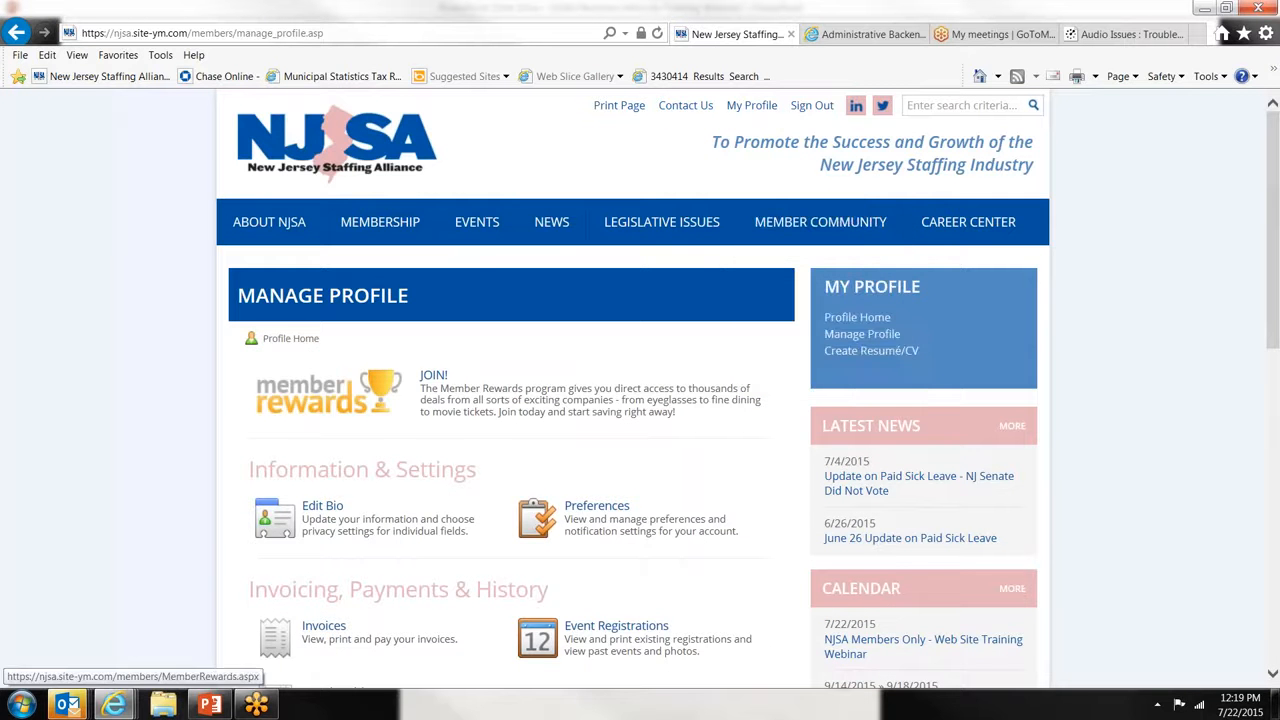
{"action": "left_click", "coordinate": [598, 515]}
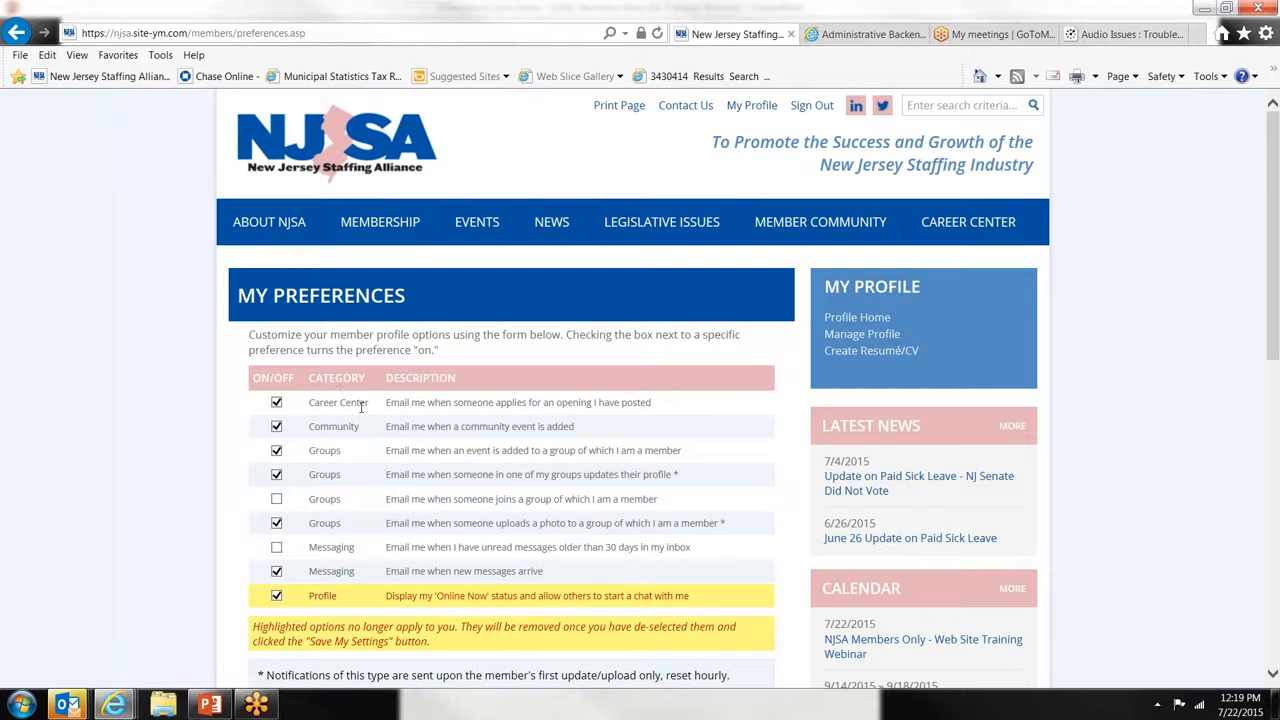
{"action": "scroll", "coordinate": [326, 420], "scroll_direction": "down", "scroll_amount": 1}
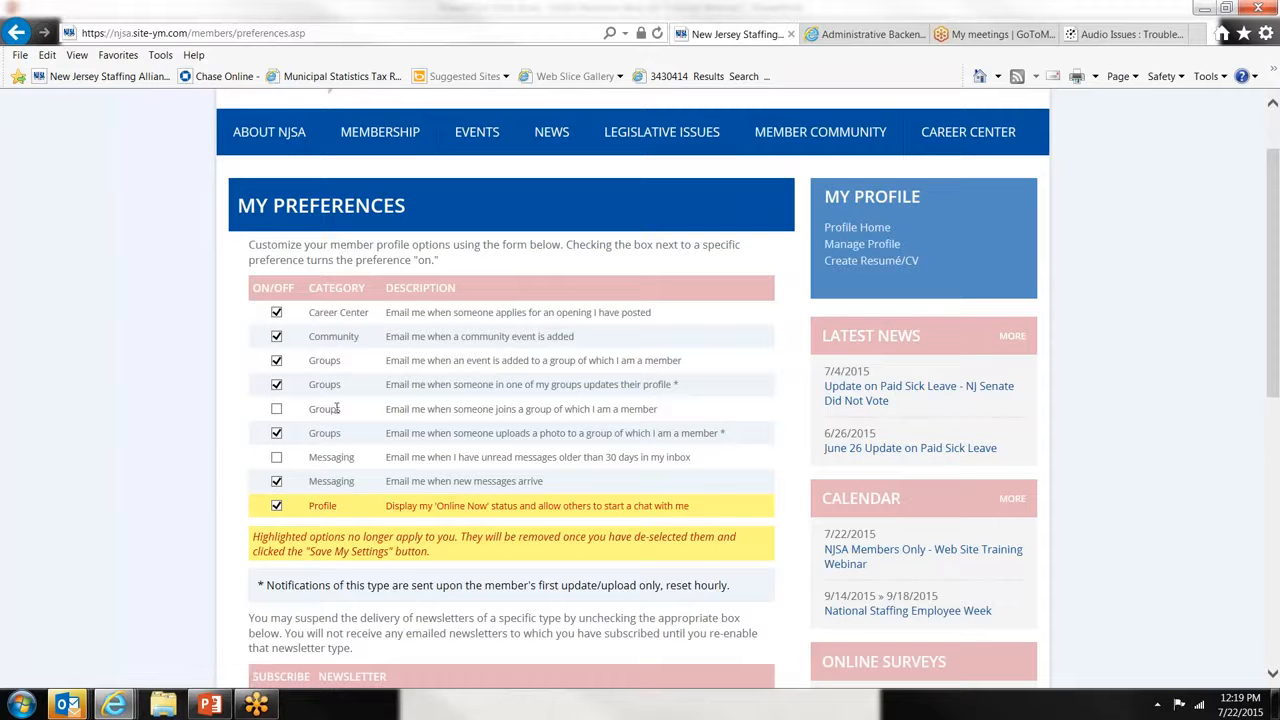
- Go back to Manage Profile and scroll to Preferences, Invoices, Event Registrations and Blogs
{"action": "left_click", "coordinate": [864, 246]}
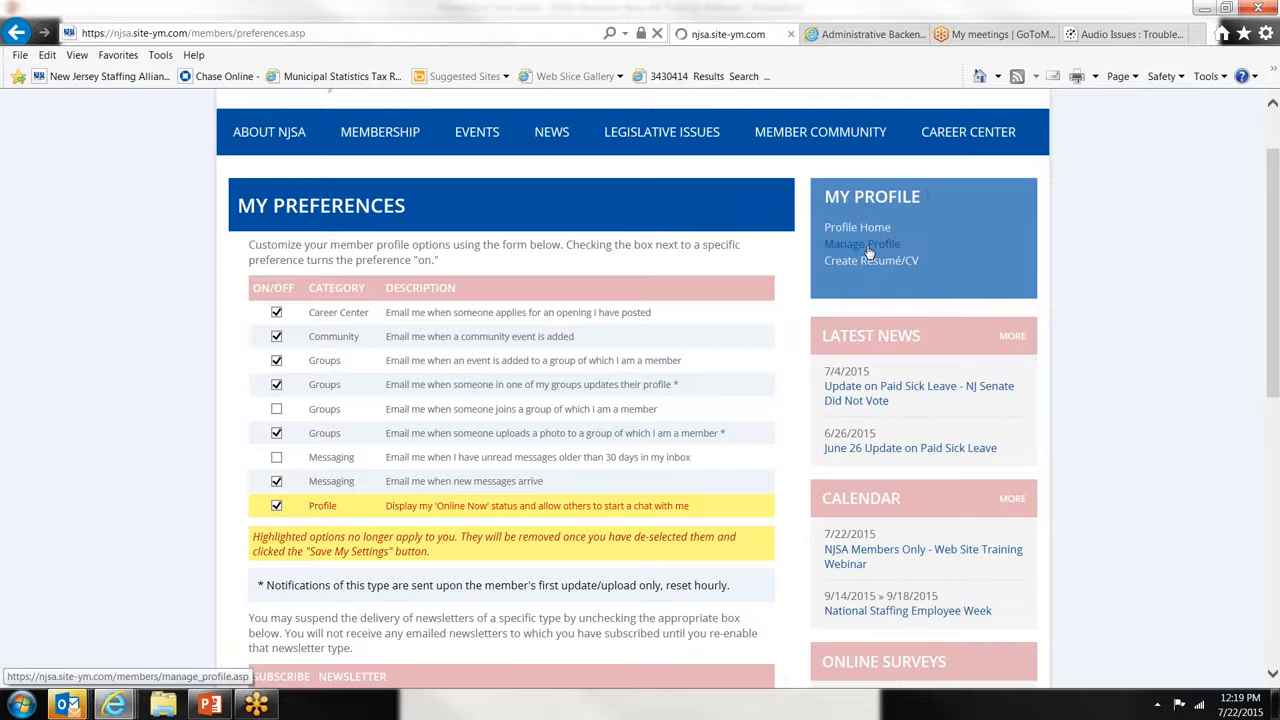
{"action": "scroll", "coordinate": [789, 400], "scroll_direction": "down", "scroll_amount": 2}
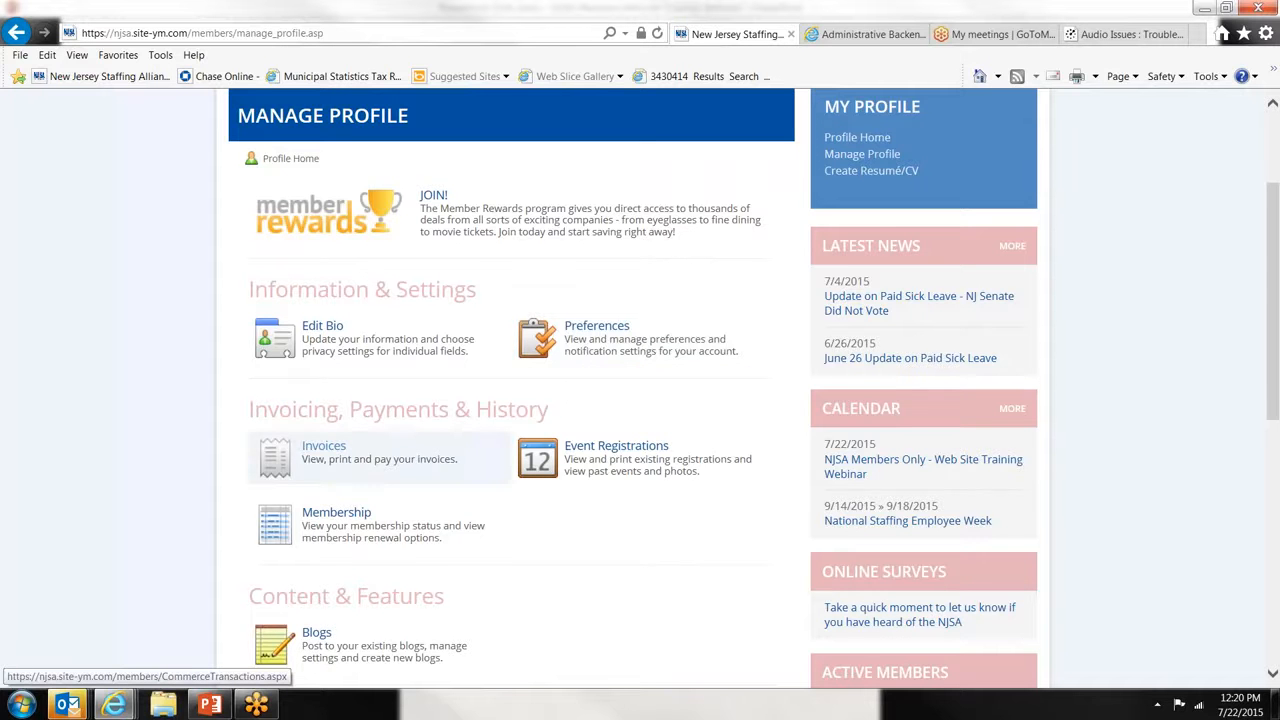
- Open Invoices and filter the list by Any Status
{"action": "left_click", "coordinate": [370, 468]}
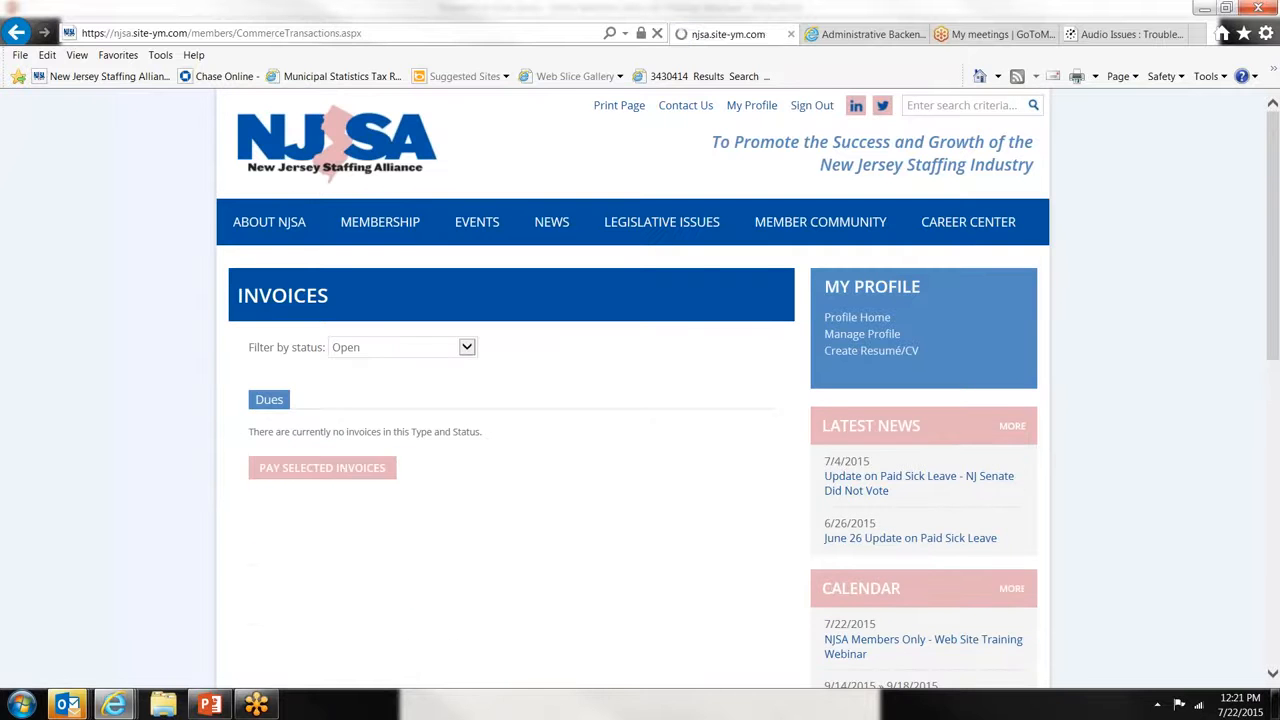
{"action": "left_click", "coordinate": [370, 350]}
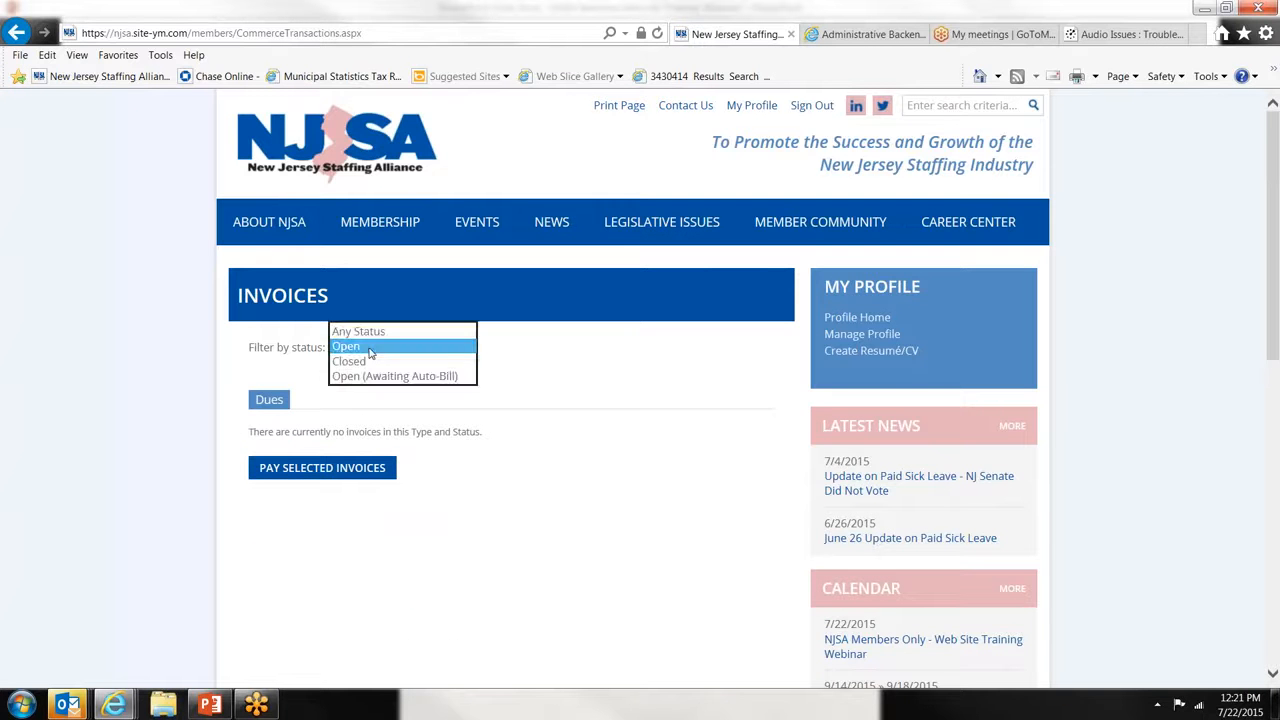
{"action": "left_click", "coordinate": [380, 333]}
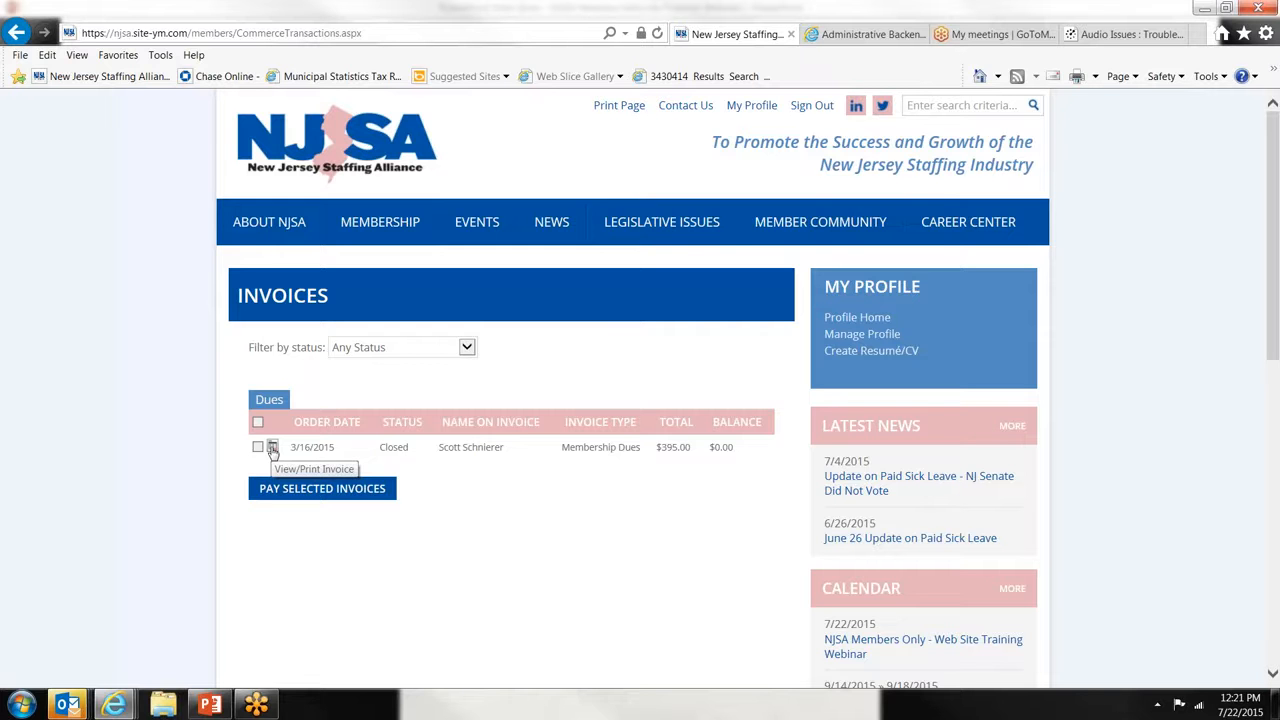
- View the paid $395.00 Membership Dues invoice from 3/16/2015, then close it
{"action": "left_click", "coordinate": [273, 449]}
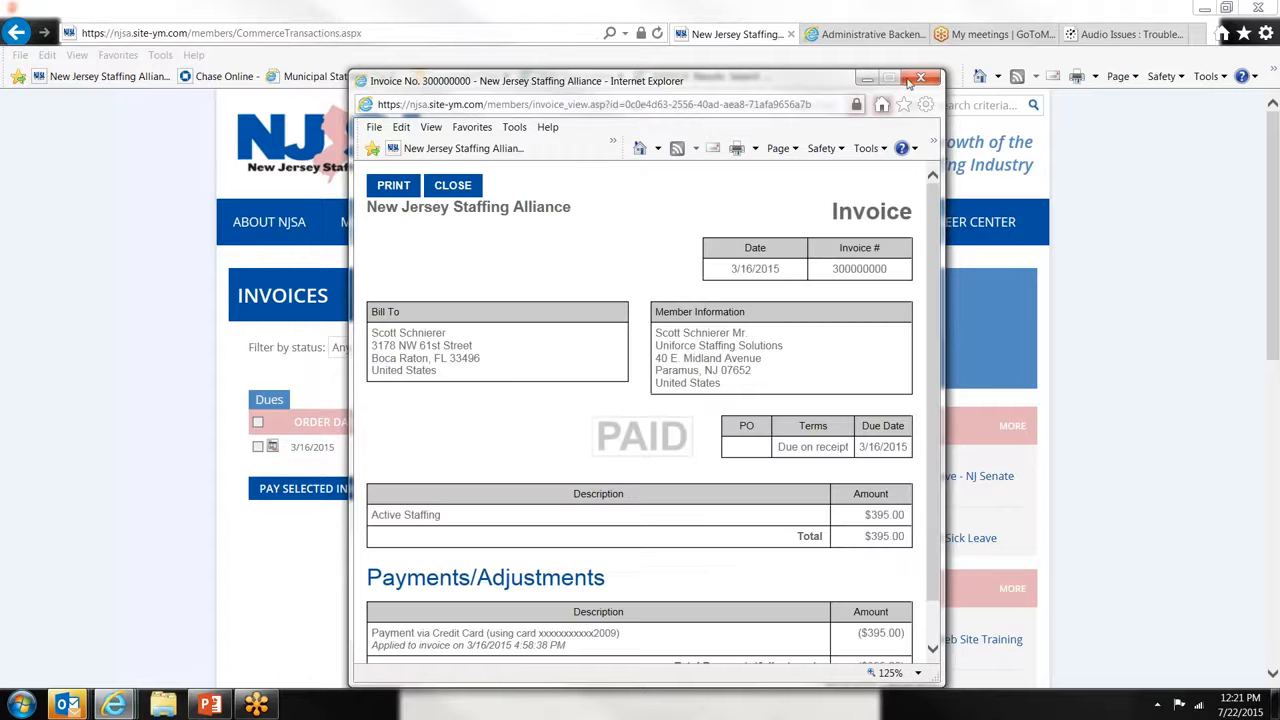
{"action": "scroll", "coordinate": [762, 343], "scroll_direction": "down", "scroll_amount": 1}
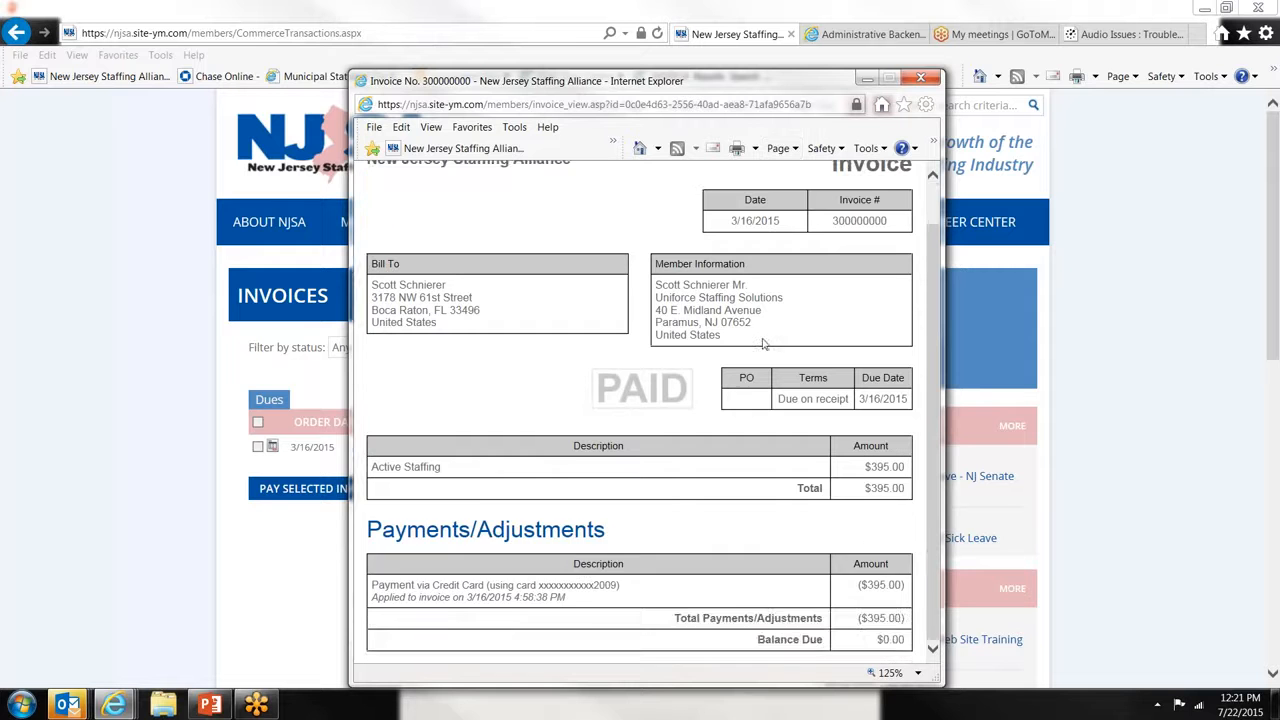
{"action": "scroll", "coordinate": [762, 343], "scroll_direction": "up", "scroll_amount": 1}
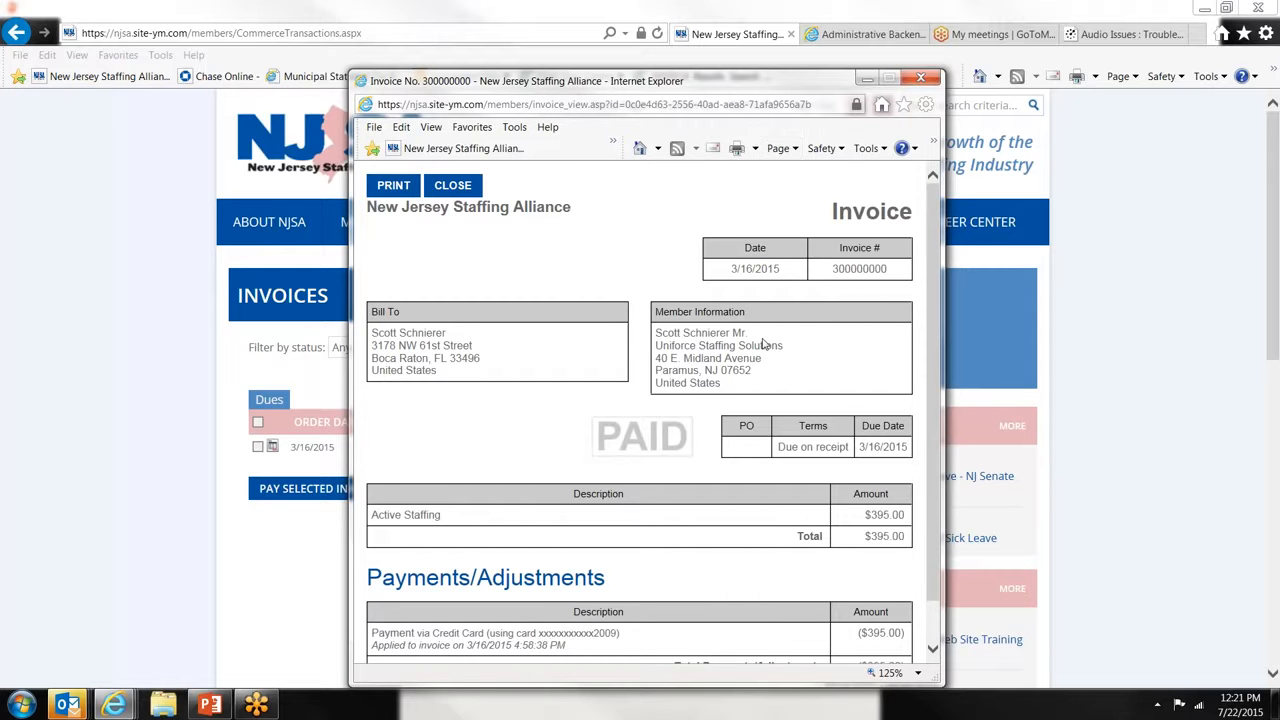
{"action": "scroll", "coordinate": [762, 343], "scroll_direction": "down", "scroll_amount": 1}
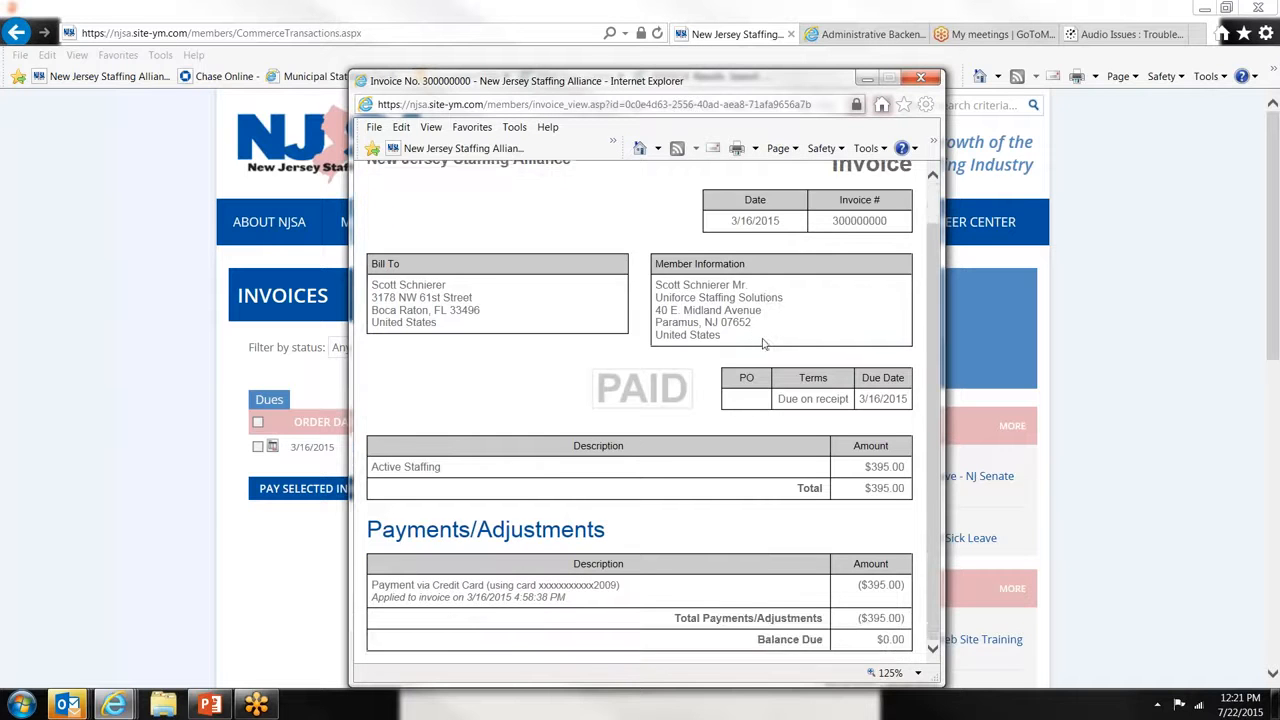
{"action": "scroll", "coordinate": [762, 343], "scroll_direction": "up", "scroll_amount": 1}
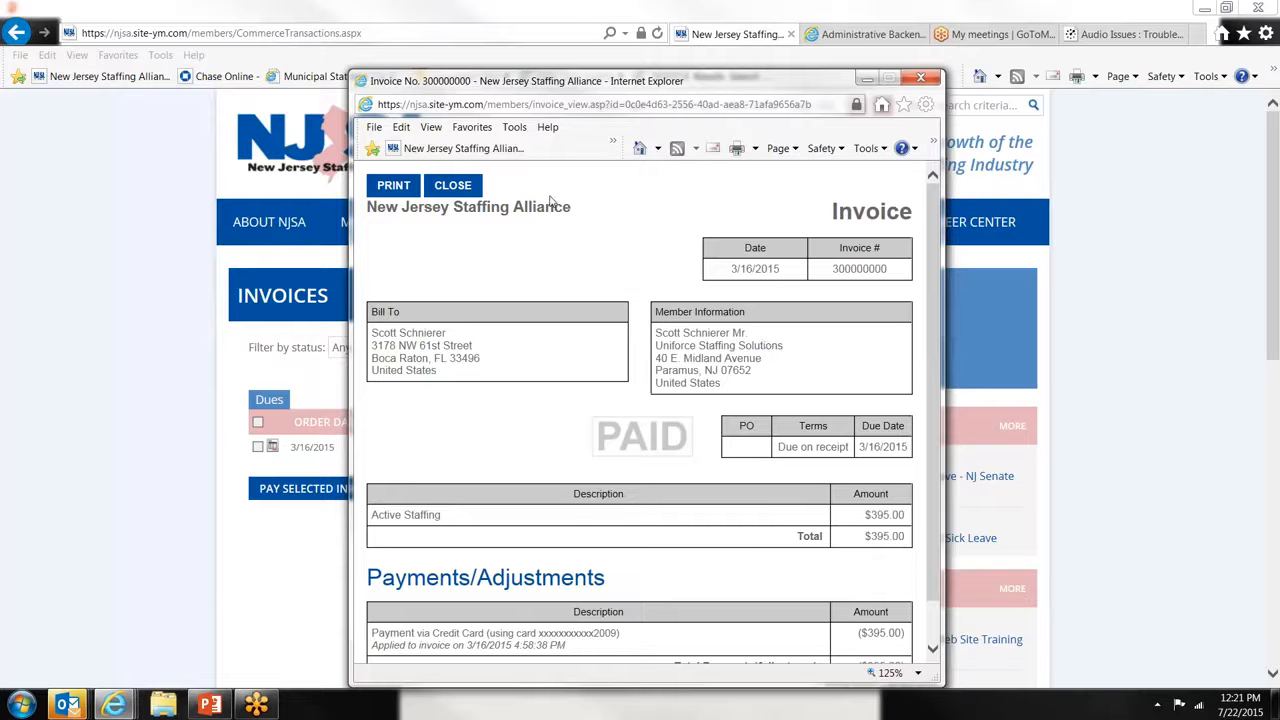
{"action": "left_click", "coordinate": [475, 186]}
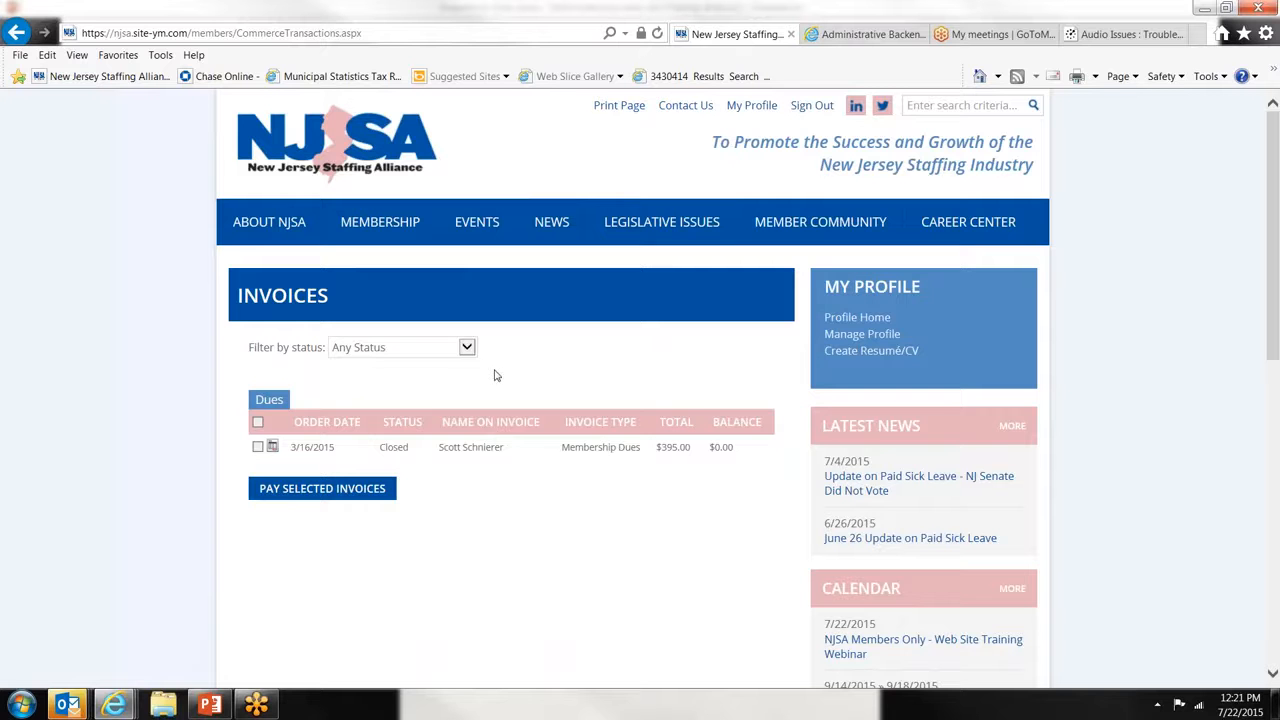
- Return to Manage Profile and open Event Registrations, showing the July 22, 2015 webinar
{"action": "left_click", "coordinate": [849, 339]}
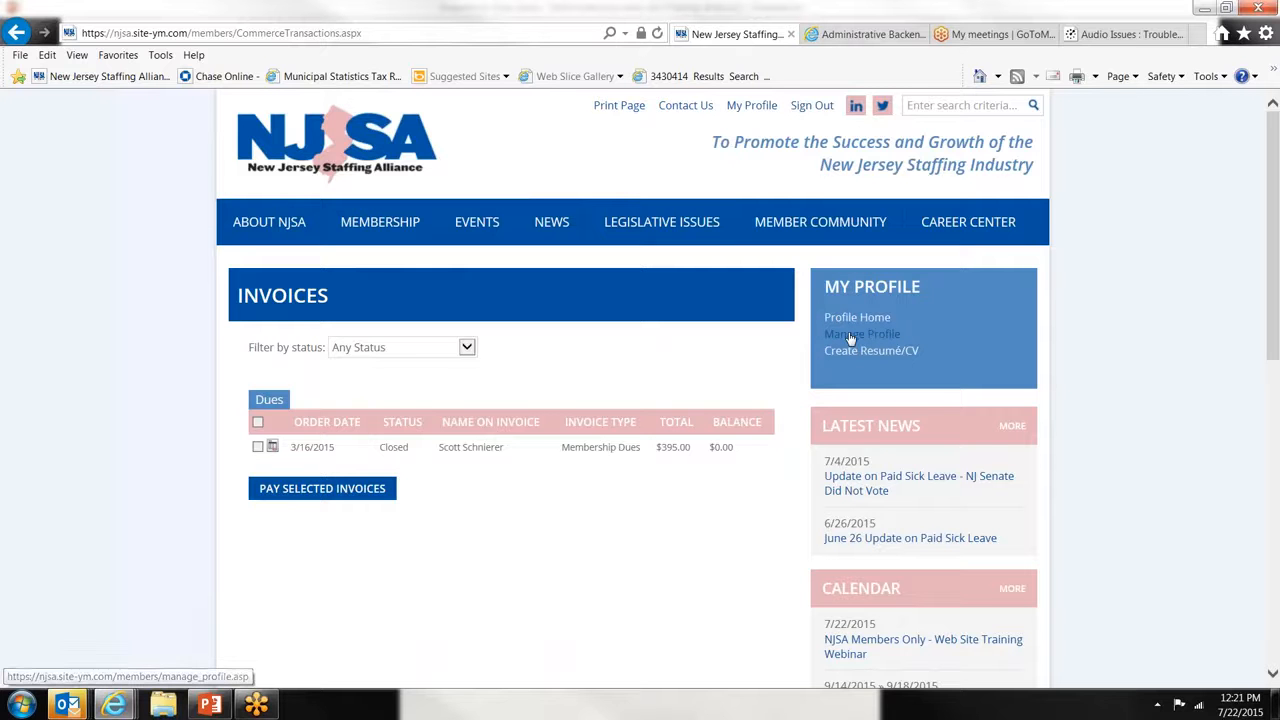
{"action": "scroll", "coordinate": [617, 558], "scroll_direction": "down", "scroll_amount": 1}
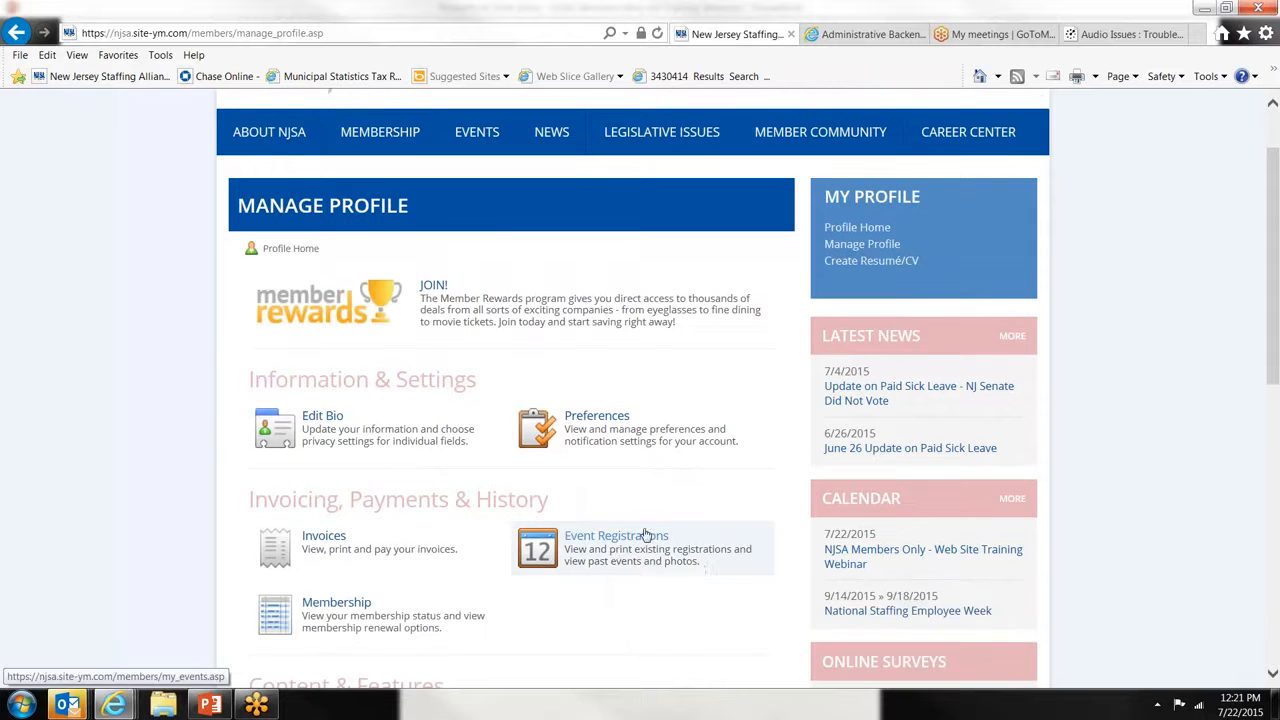
{"action": "left_click", "coordinate": [640, 535]}
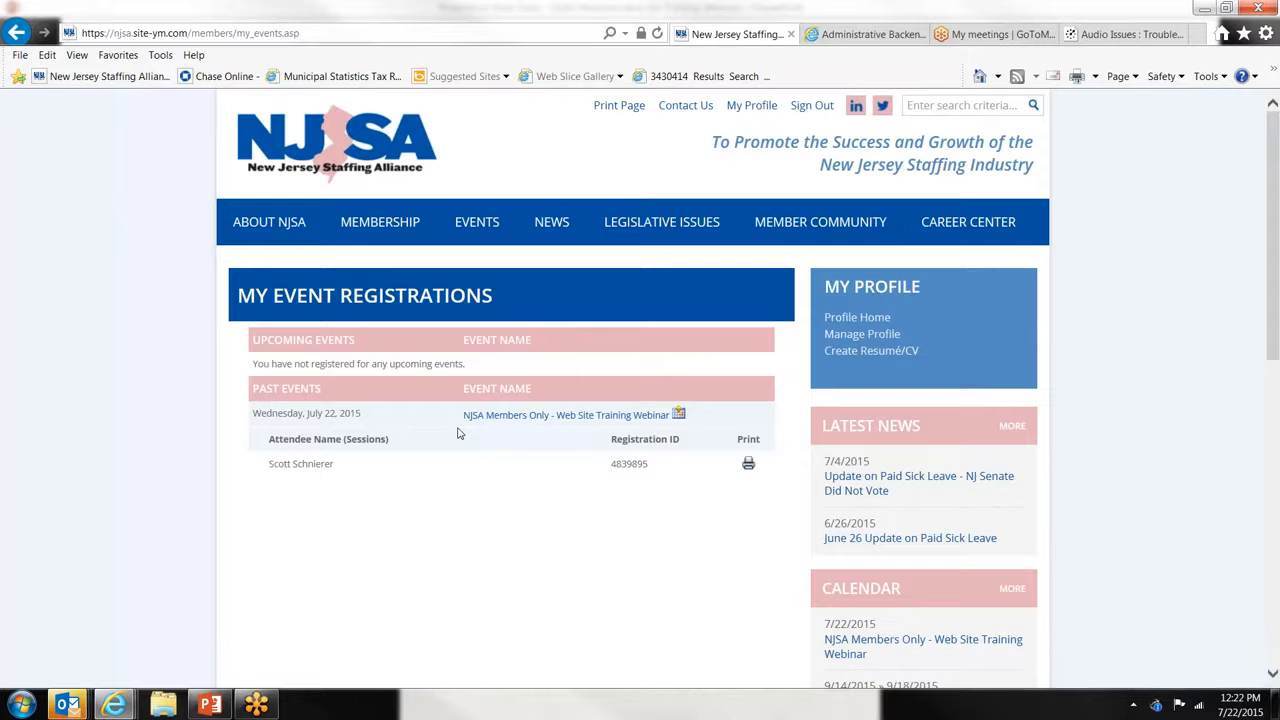
- Open Membership Information showing the Active Staffing membership current through 12/31/2015
{"action": "left_click", "coordinate": [873, 343]}
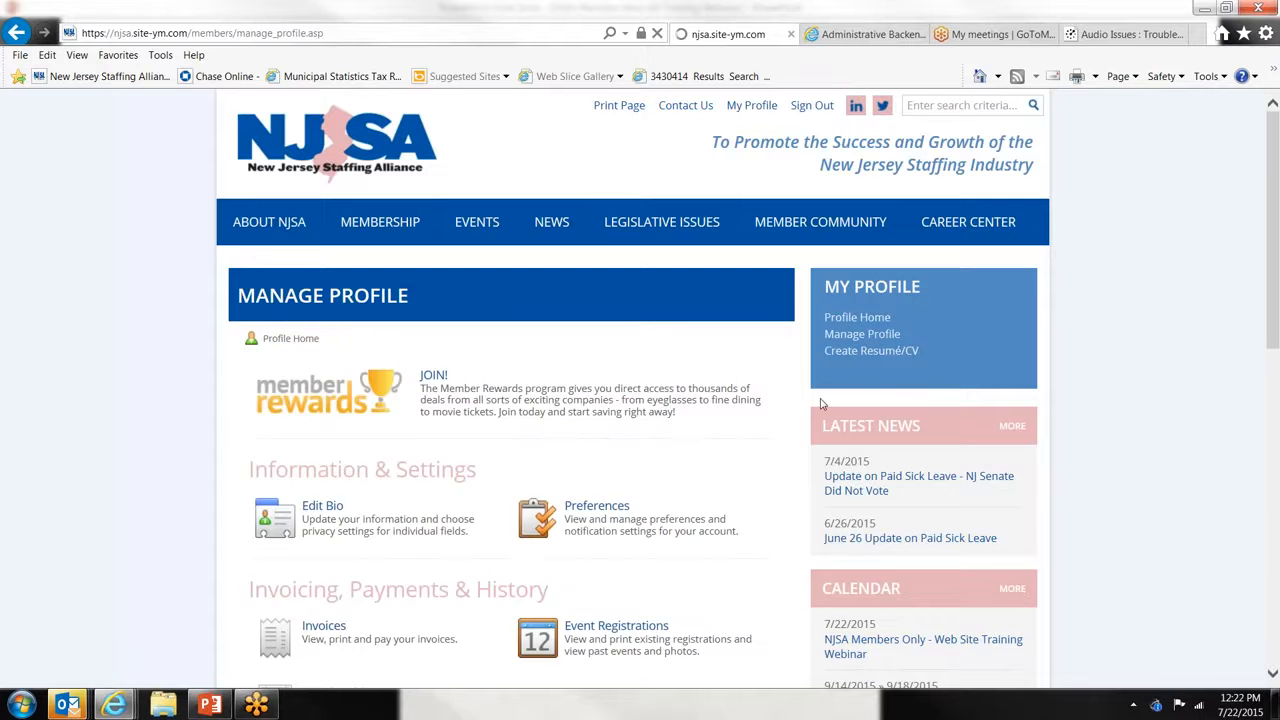
{"action": "scroll", "coordinate": [820, 403], "scroll_direction": "down", "scroll_amount": 1}
{"action": "scroll", "coordinate": [743, 463], "scroll_direction": "down", "scroll_amount": 3}
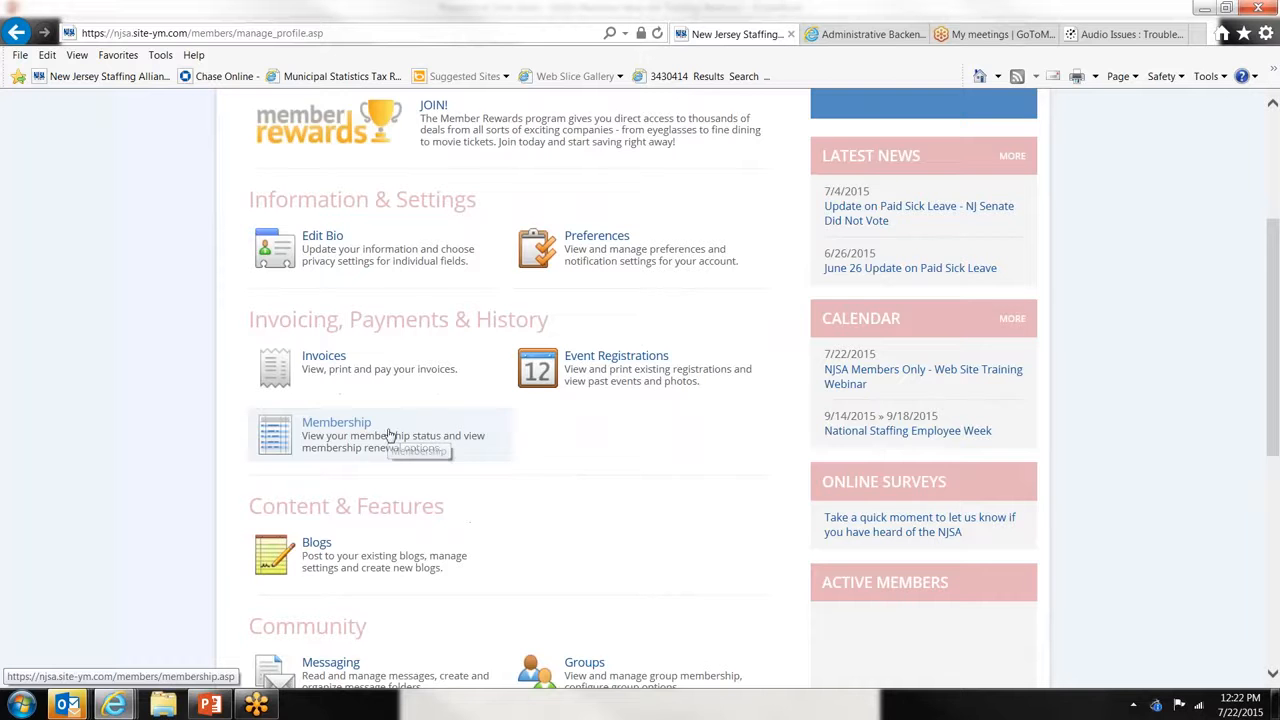
{"action": "left_click", "coordinate": [389, 434]}
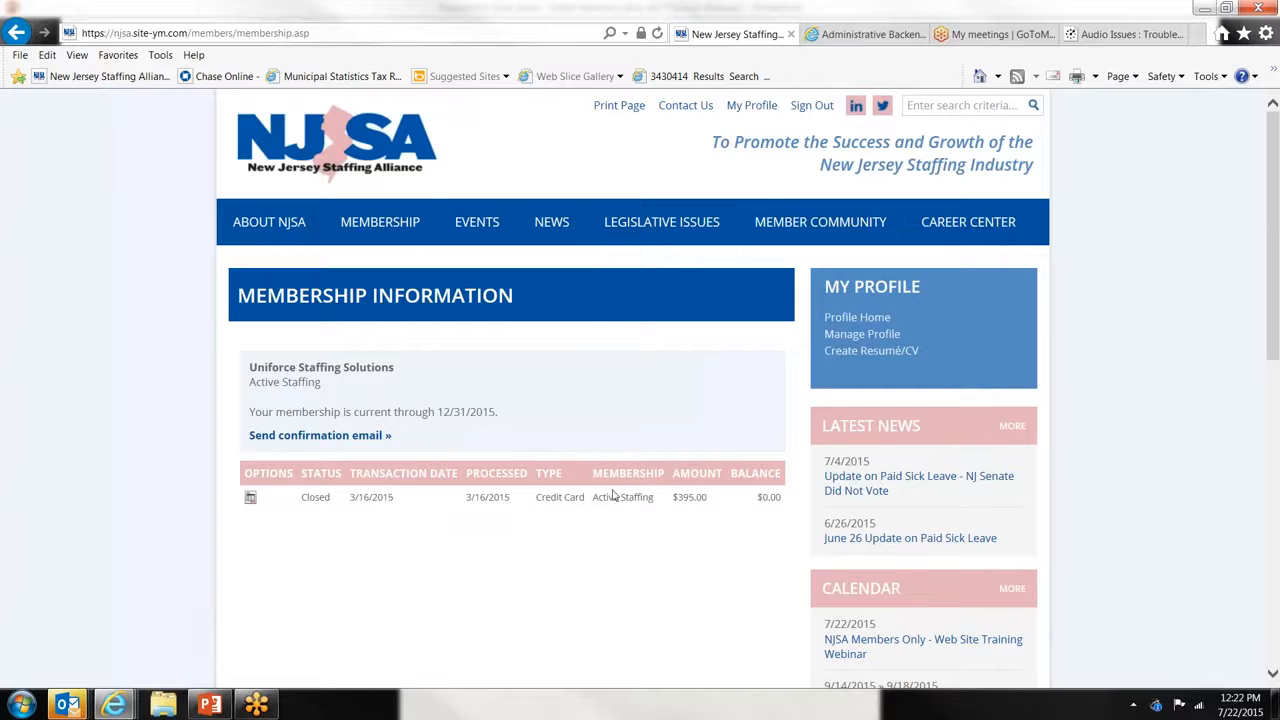
- Send the membership confirmation email and dismiss the Attention notice that it was sent
{"action": "left_click", "coordinate": [357, 436]}
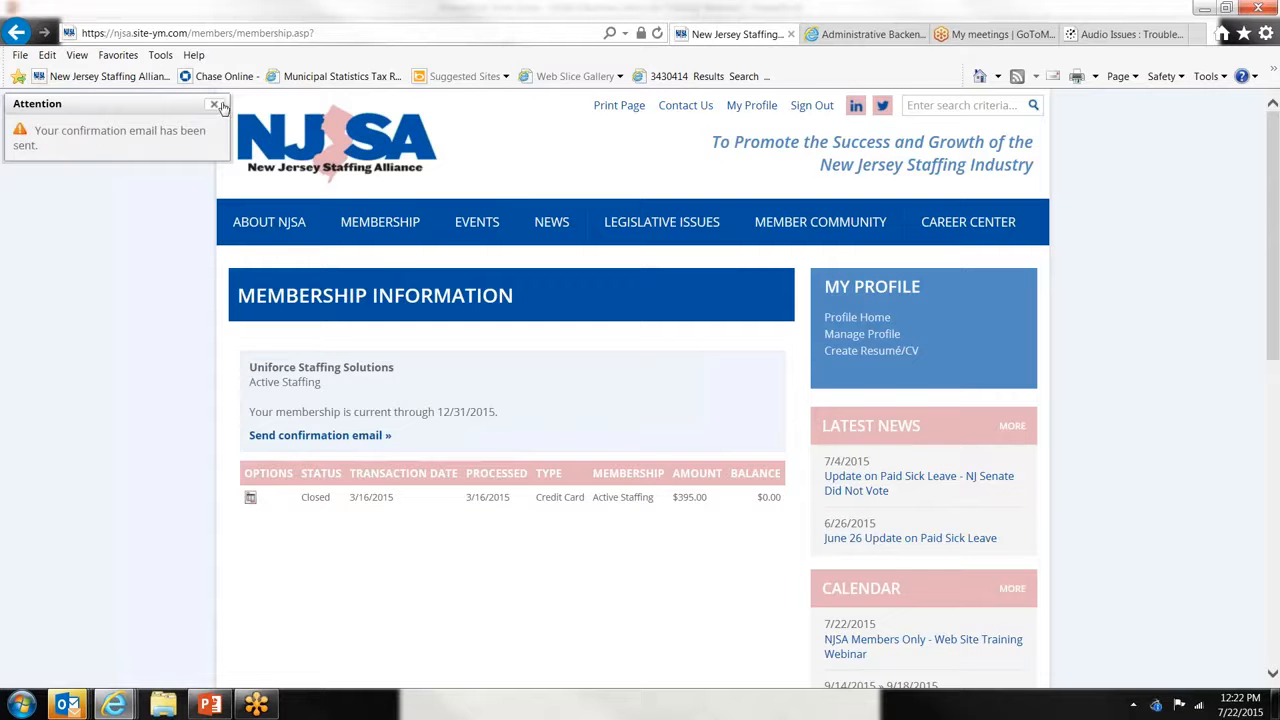
{"action": "left_click", "coordinate": [214, 104]}
{"action": "mouse_move", "coordinate": [269, 222]}
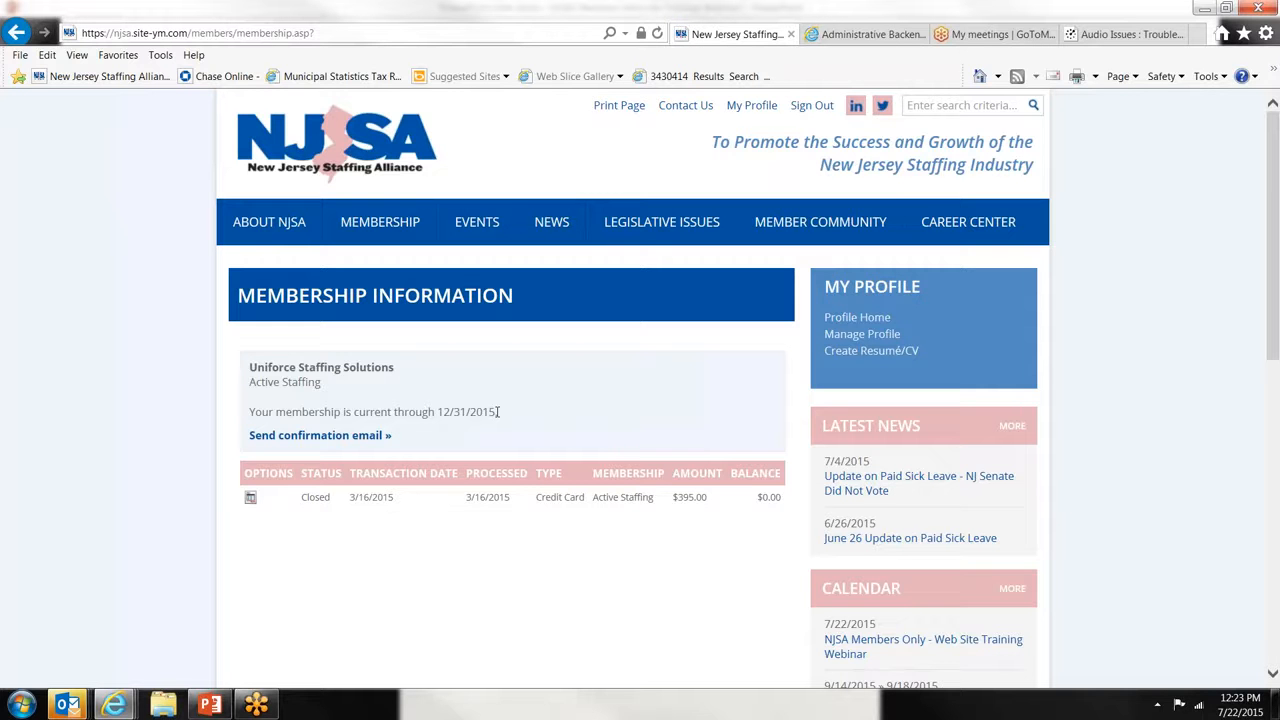
- Go from Manage Profile to the member's Blogs page, then to Member Community > Community Blogs
{"action": "left_click", "coordinate": [861, 334]}
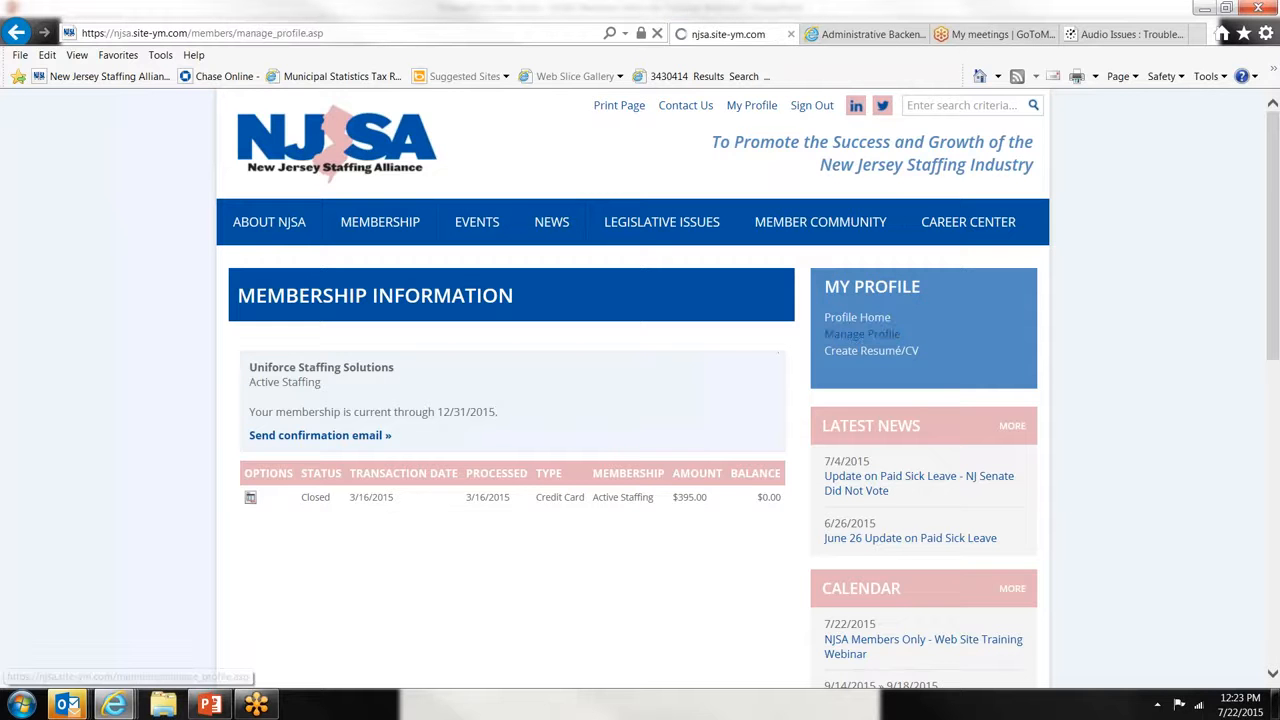
{"action": "scroll", "coordinate": [640, 390], "scroll_direction": "down", "scroll_amount": 3}
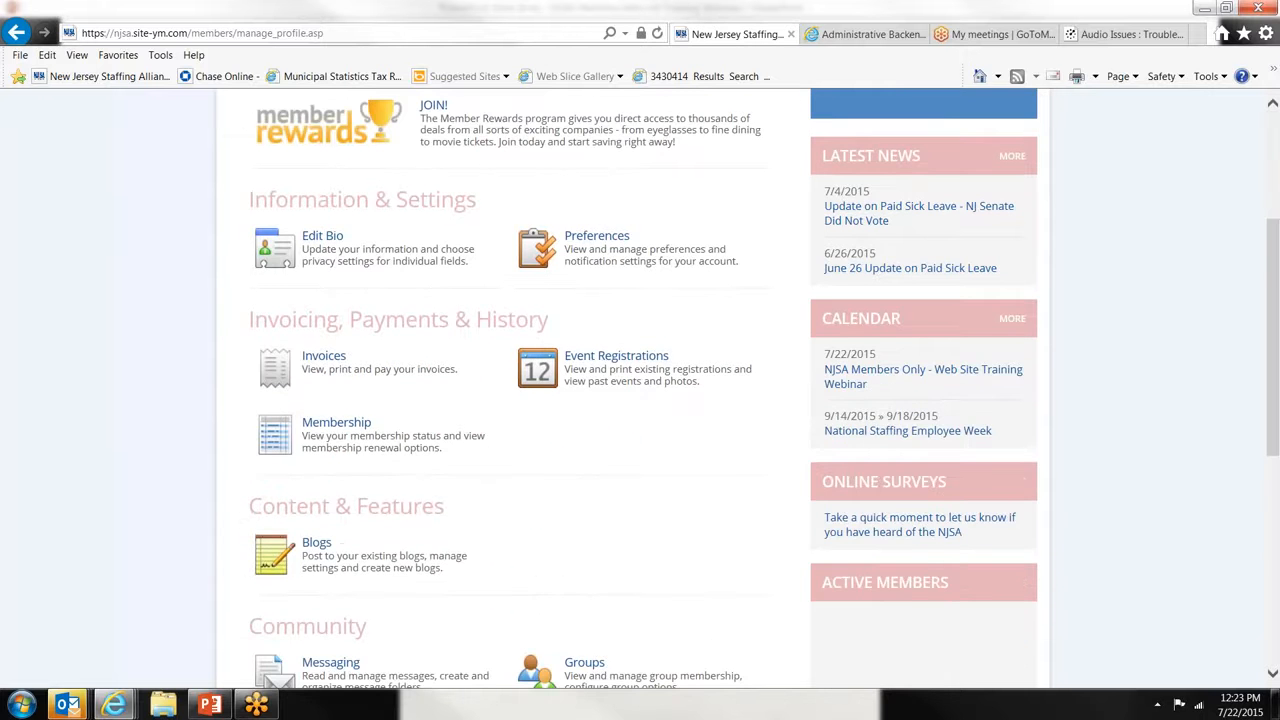
{"action": "scroll", "coordinate": [325, 380], "scroll_direction": "down", "scroll_amount": 2}
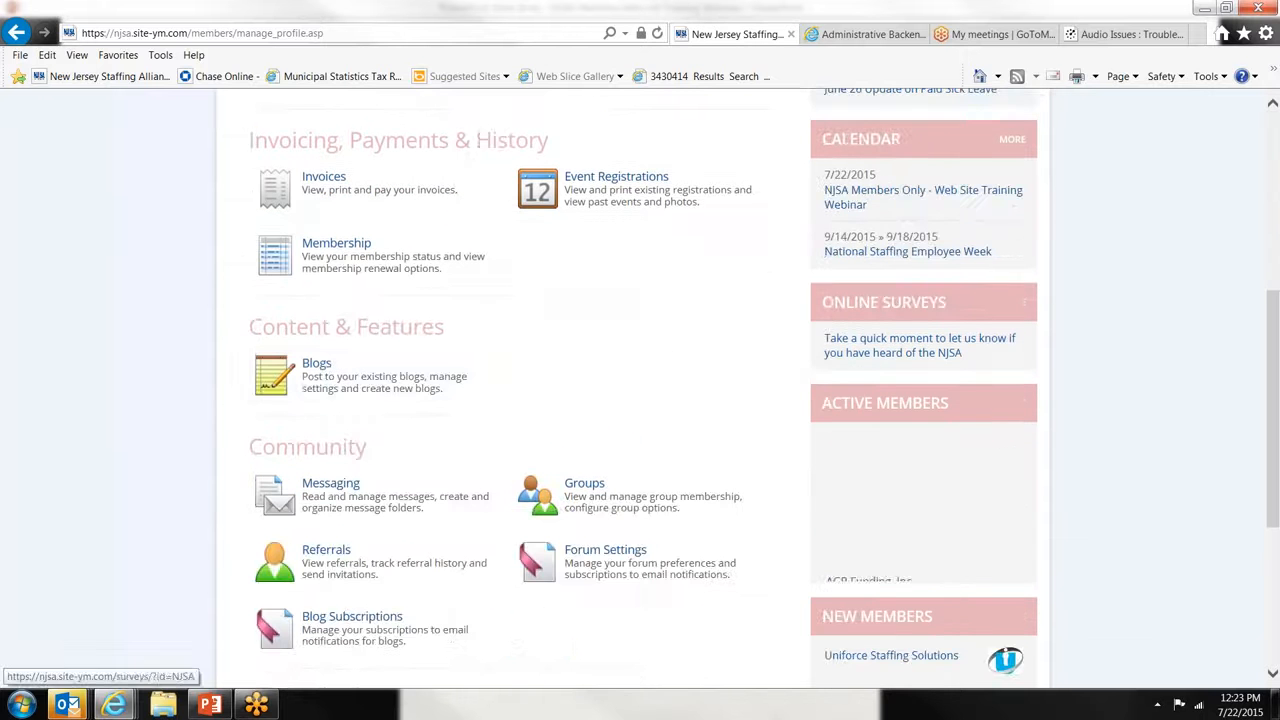
{"action": "left_click", "coordinate": [325, 380]}
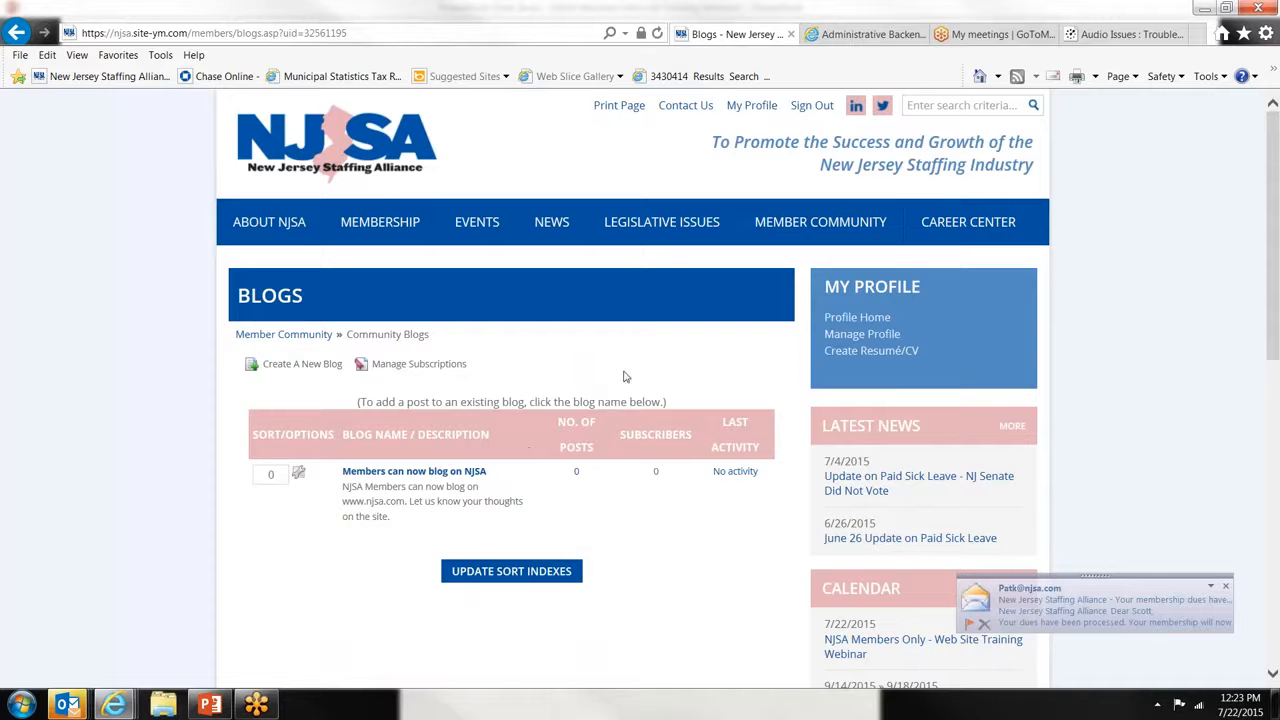
{"action": "mouse_move", "coordinate": [793, 228]}
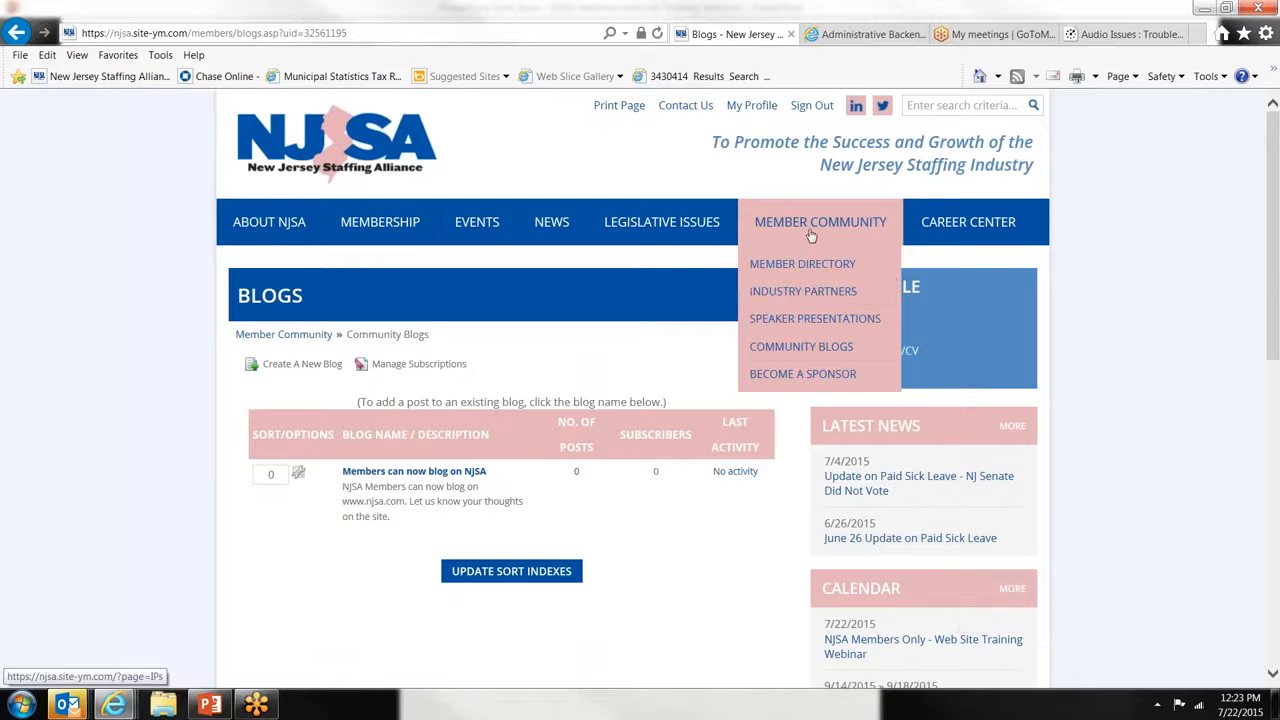
{"action": "left_click", "coordinate": [813, 352]}
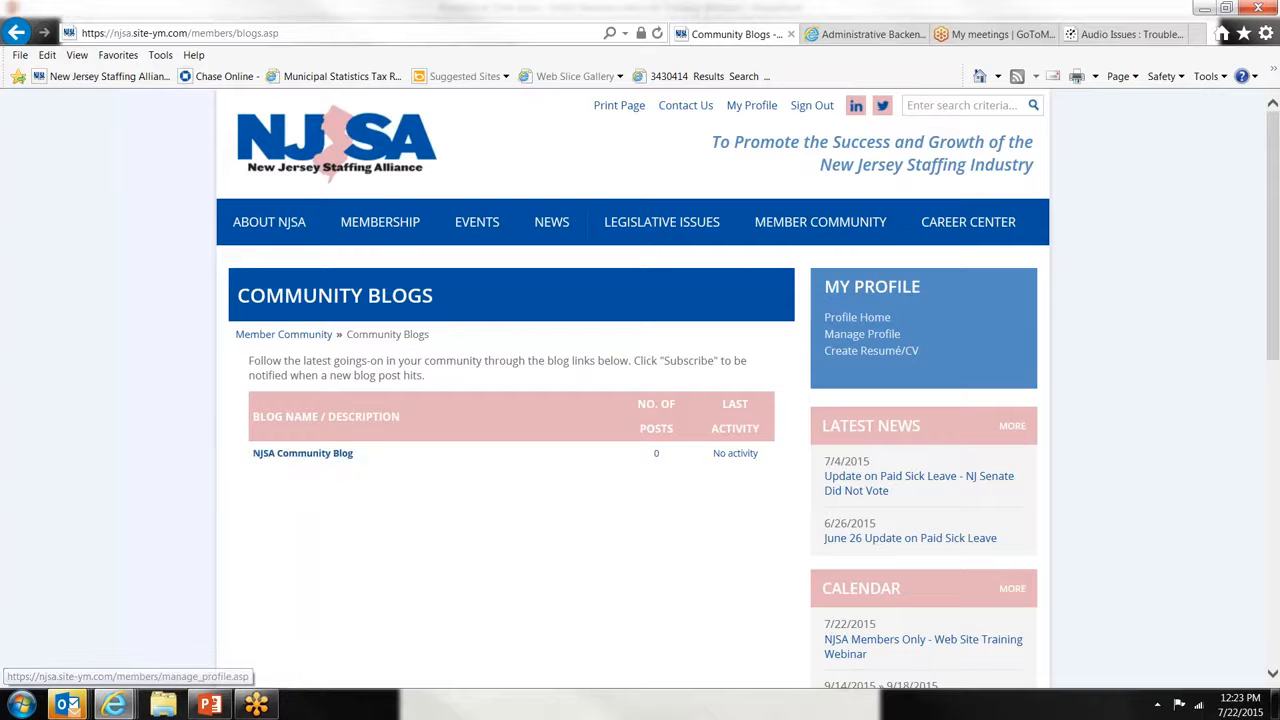
{"action": "left_click", "coordinate": [862, 333]}
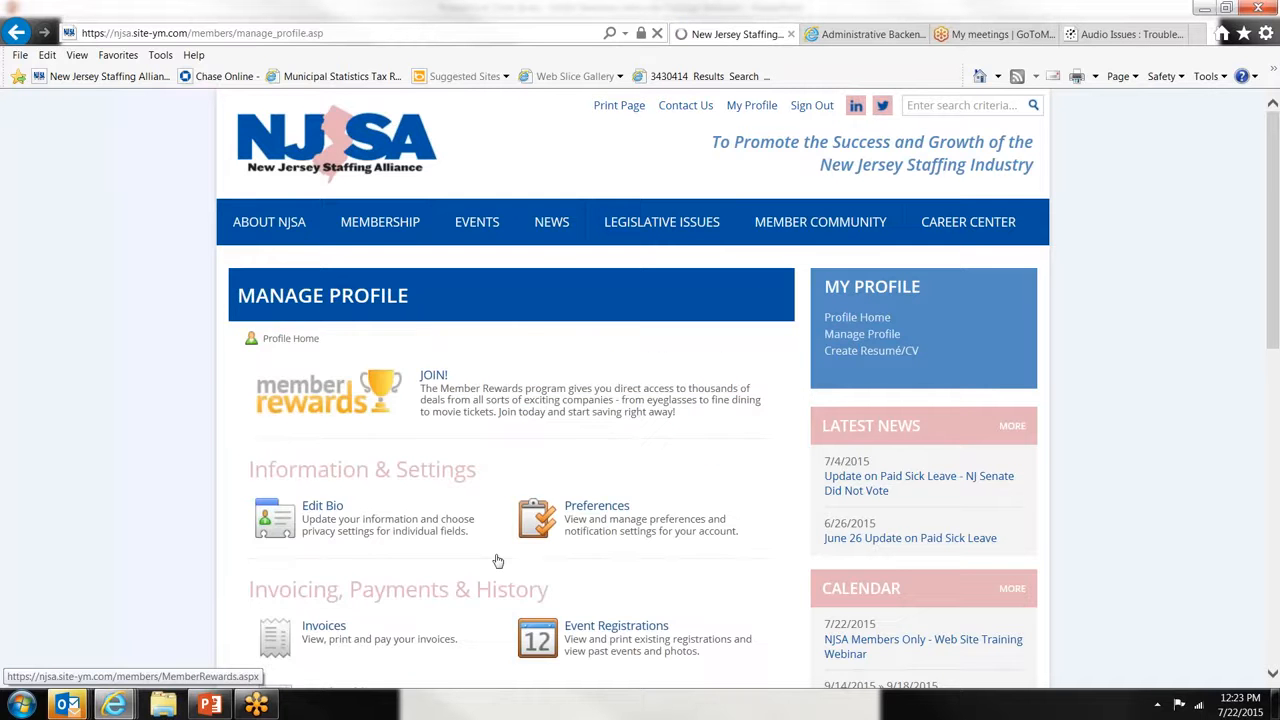
{"action": "scroll", "coordinate": [494, 560], "scroll_direction": "down", "scroll_amount": 3}
{"action": "left_click", "coordinate": [362, 560]}
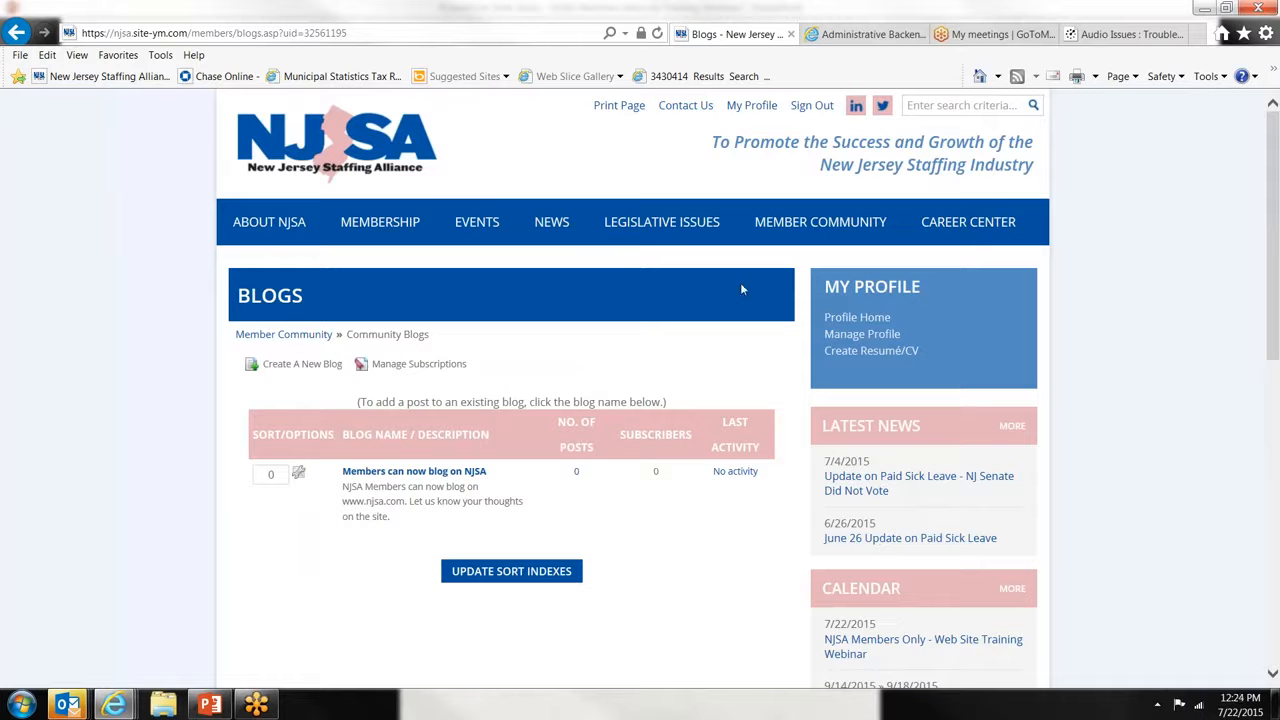
{"action": "mouse_move", "coordinate": [790, 222]}
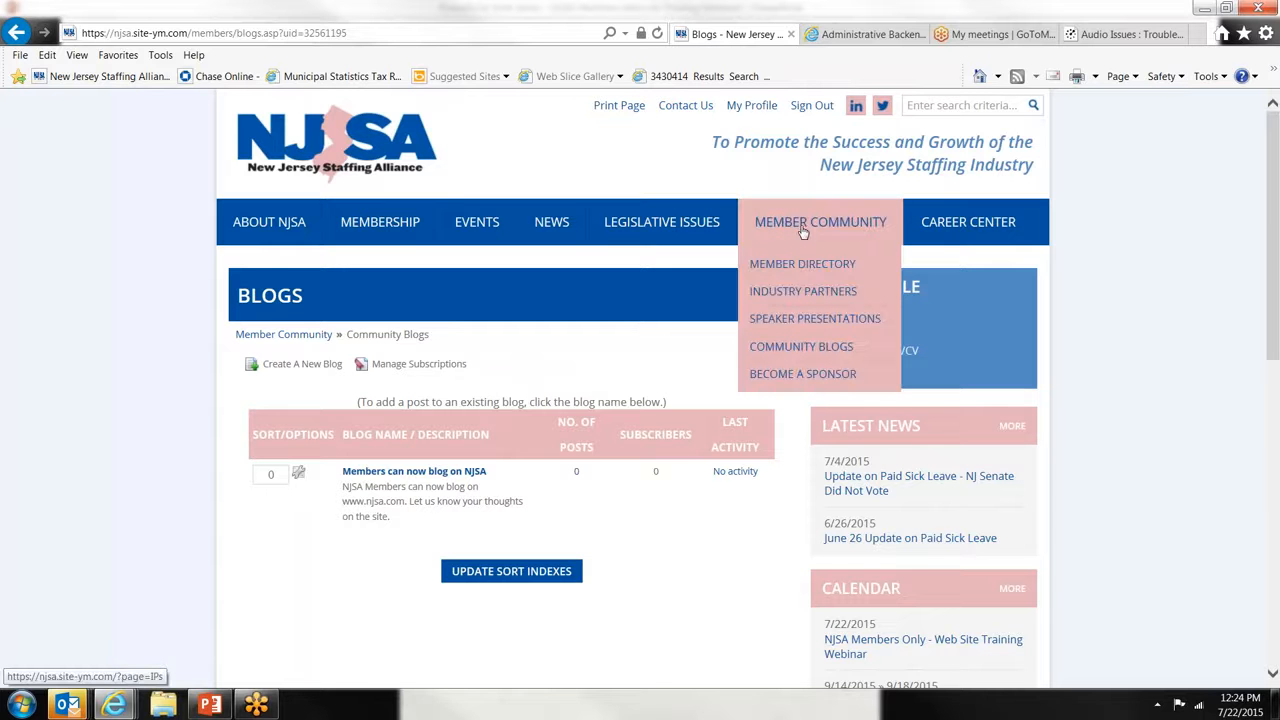
{"action": "left_click", "coordinate": [812, 346]}
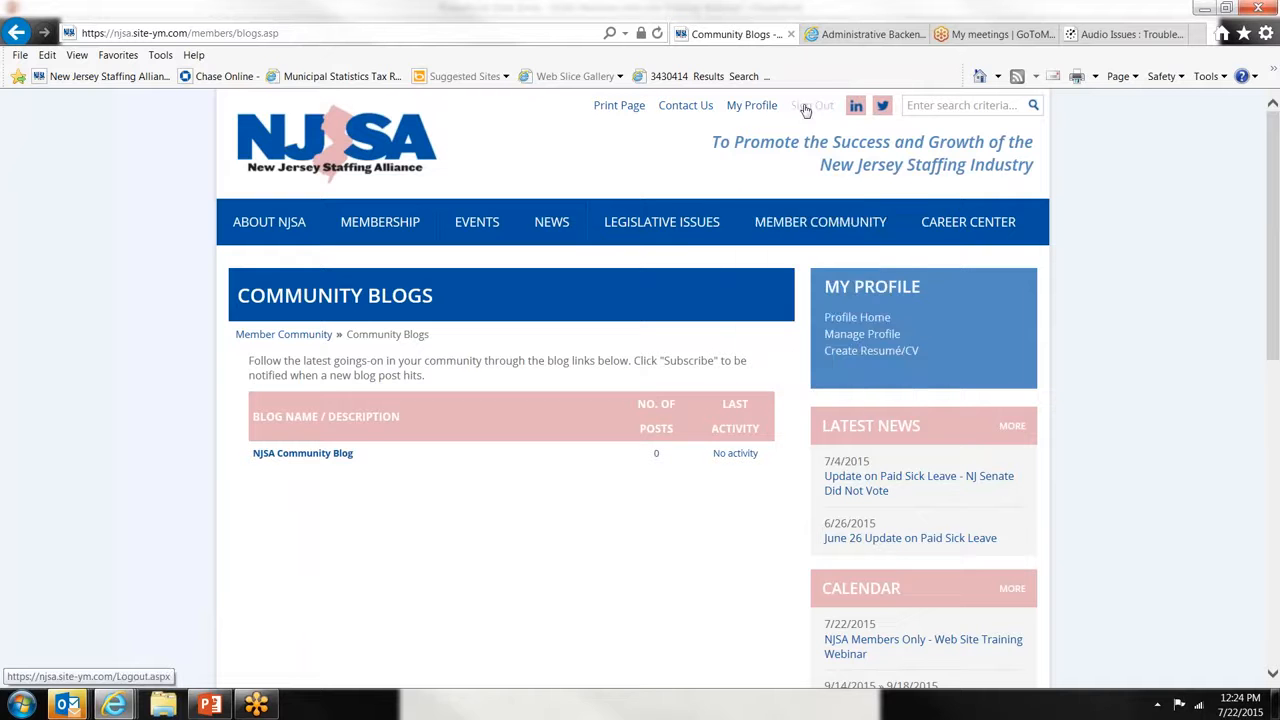
{"action": "mouse_move", "coordinate": [808, 240]}
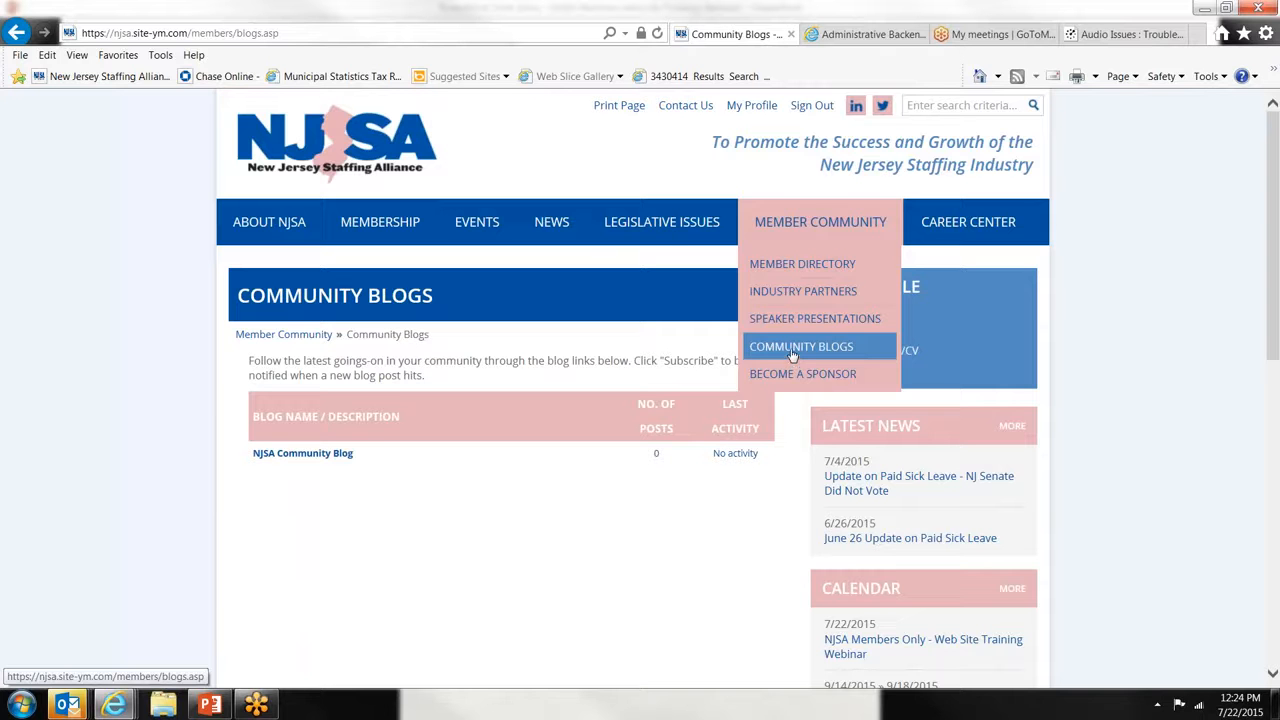
- Open the NJSA Community Blog and view its Manage Subscriptions list
{"action": "left_click", "coordinate": [333, 455]}
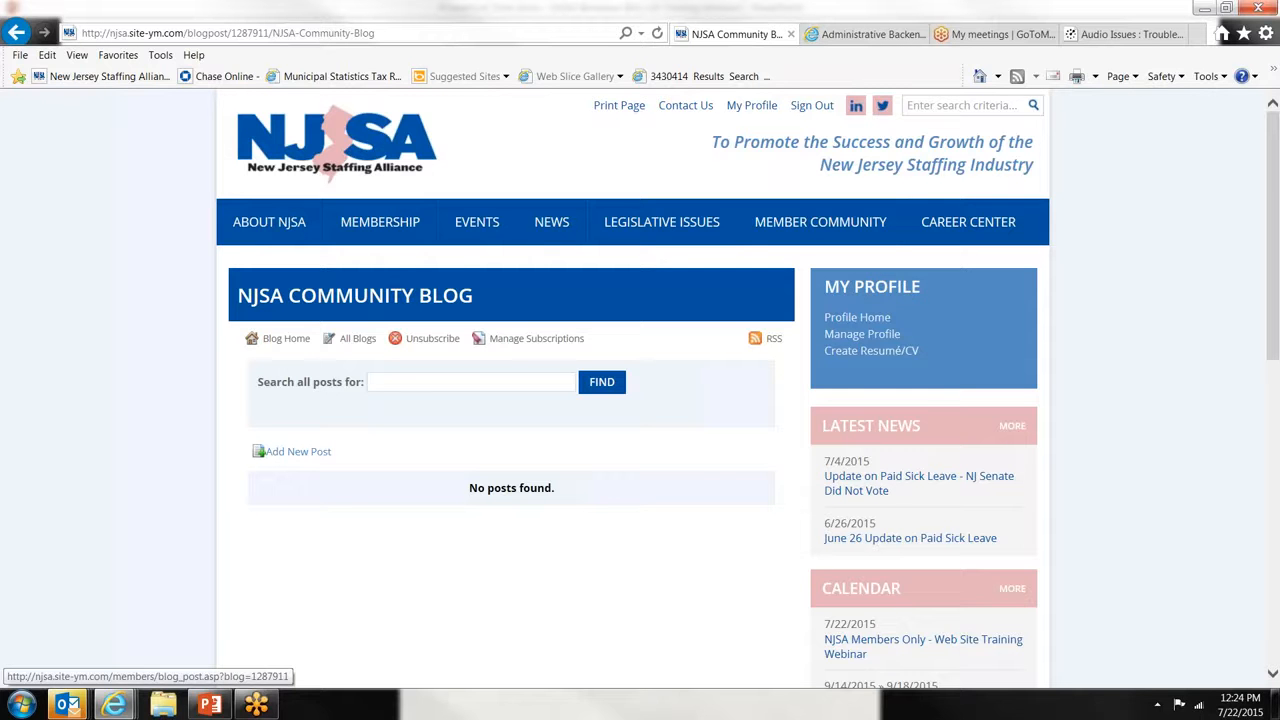
{"action": "left_click", "coordinate": [513, 340]}
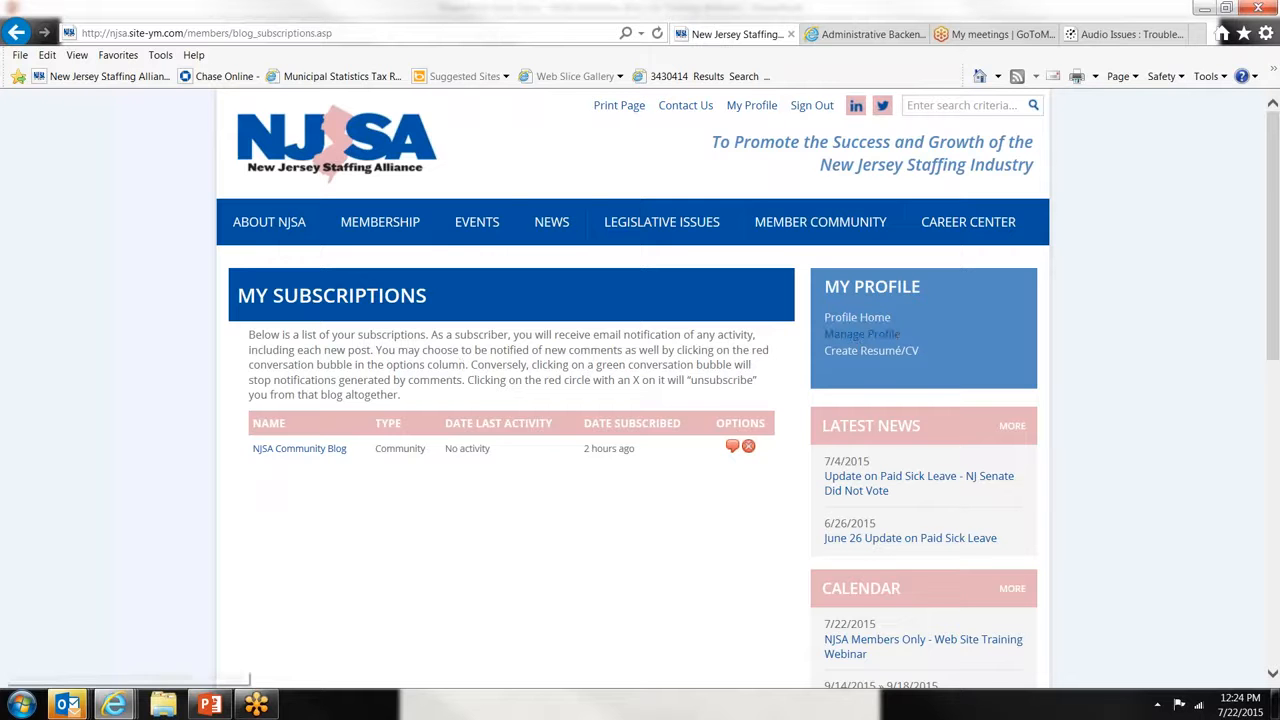
- From Manage Profile, open Community > Messaging to reach the Message Center with 1 message
{"action": "left_click", "coordinate": [828, 343]}
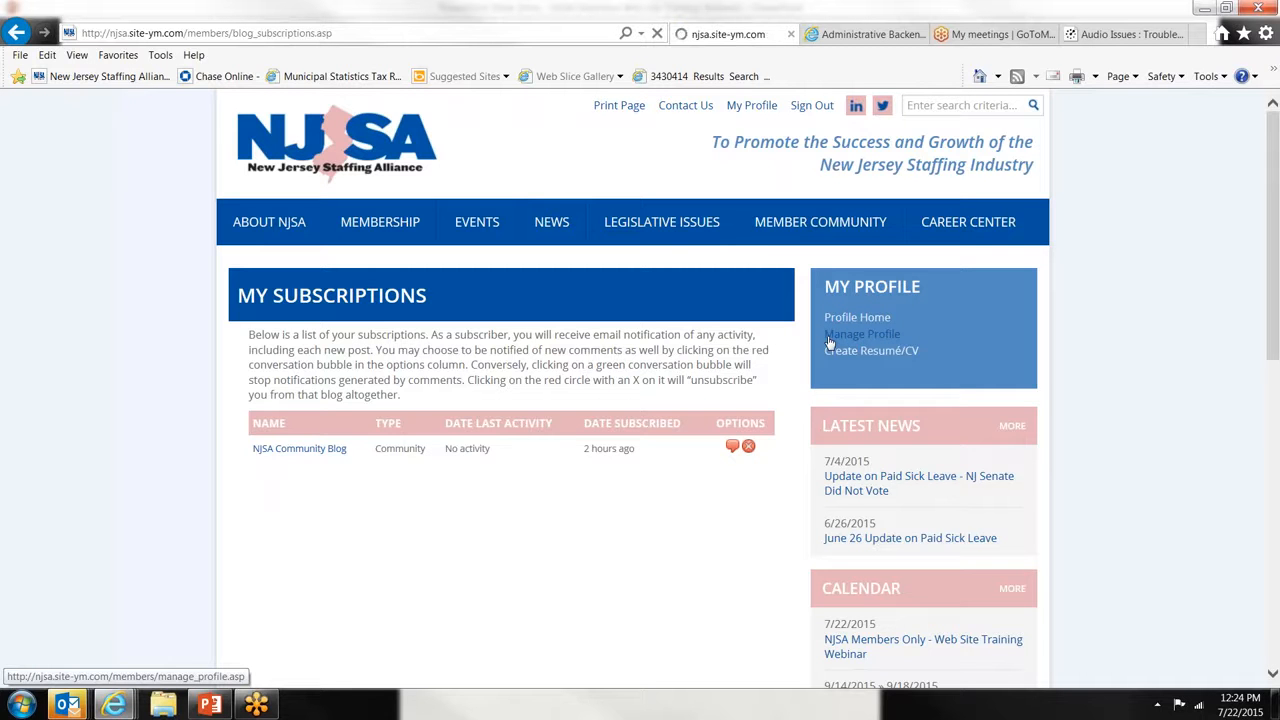
{"action": "scroll", "coordinate": [762, 423], "scroll_direction": "down", "scroll_amount": 1}
{"action": "scroll", "coordinate": [762, 423], "scroll_direction": "down", "scroll_amount": 4}
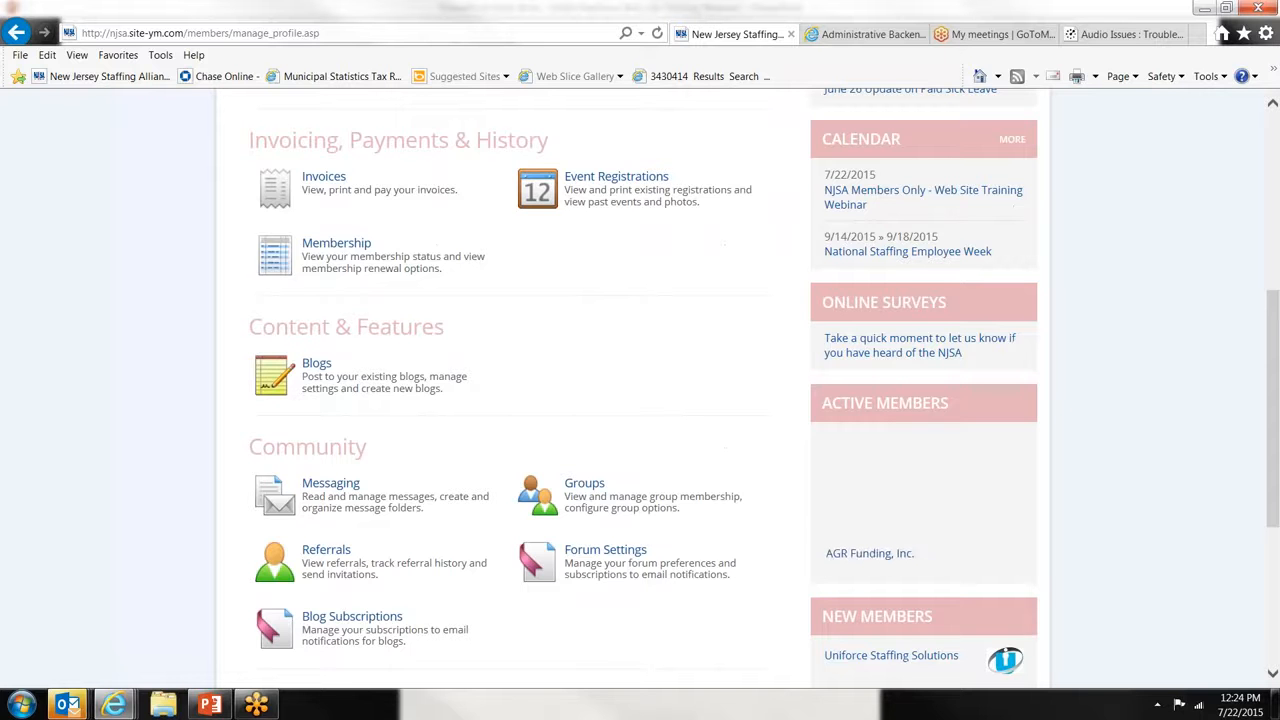
{"action": "scroll", "coordinate": [348, 292], "scroll_direction": "down", "scroll_amount": 2}
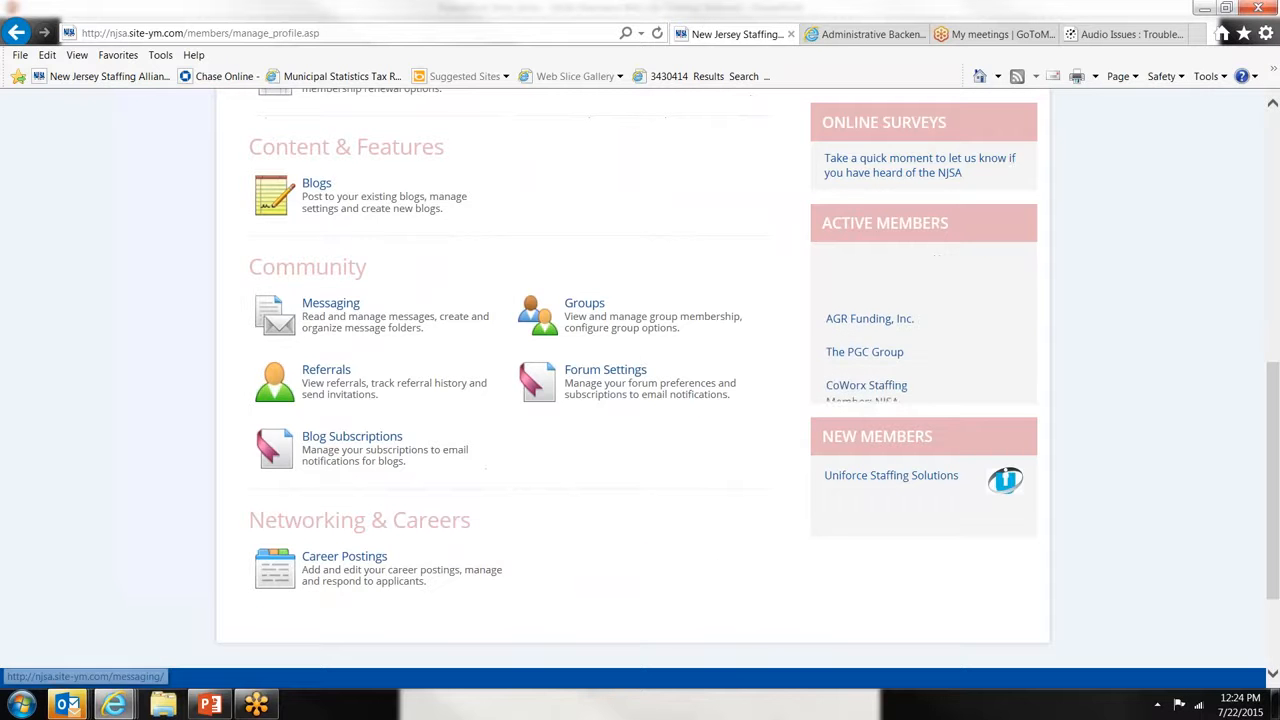
{"action": "left_click", "coordinate": [343, 318]}
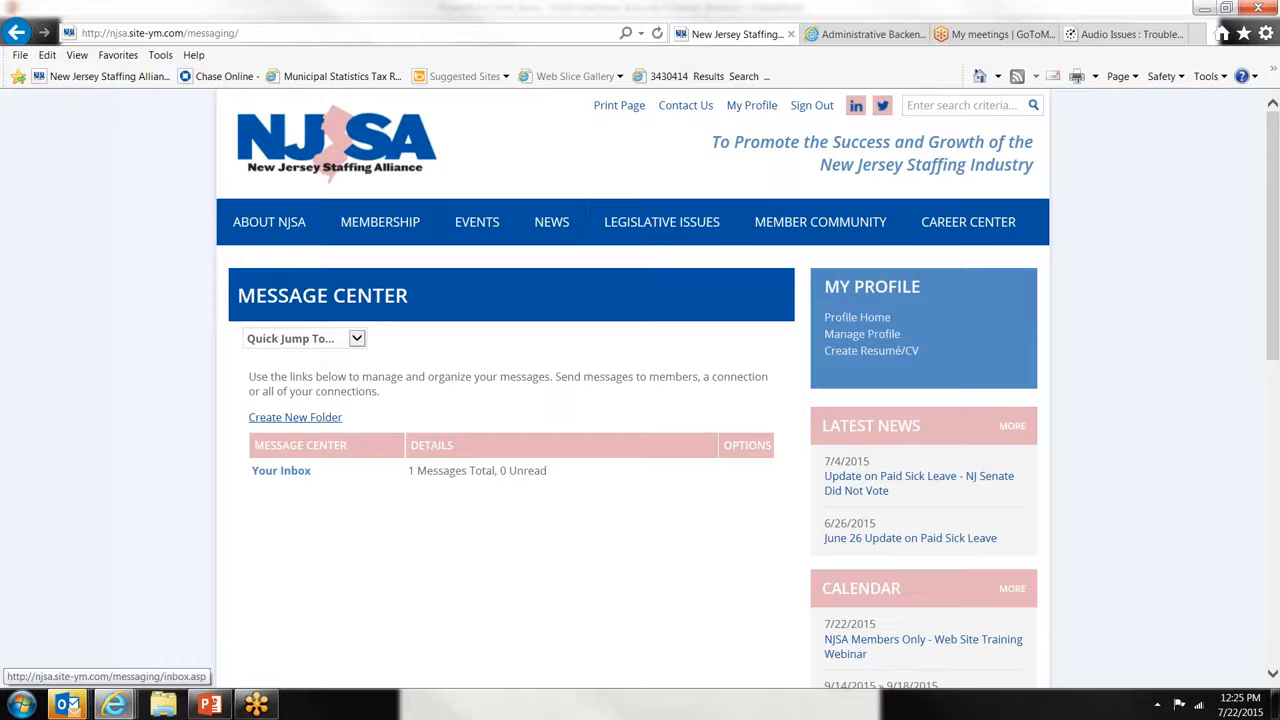
- Open Your Inbox and read the NJSA Member Savings Program message about Member Rewards
{"action": "left_click", "coordinate": [272, 479]}
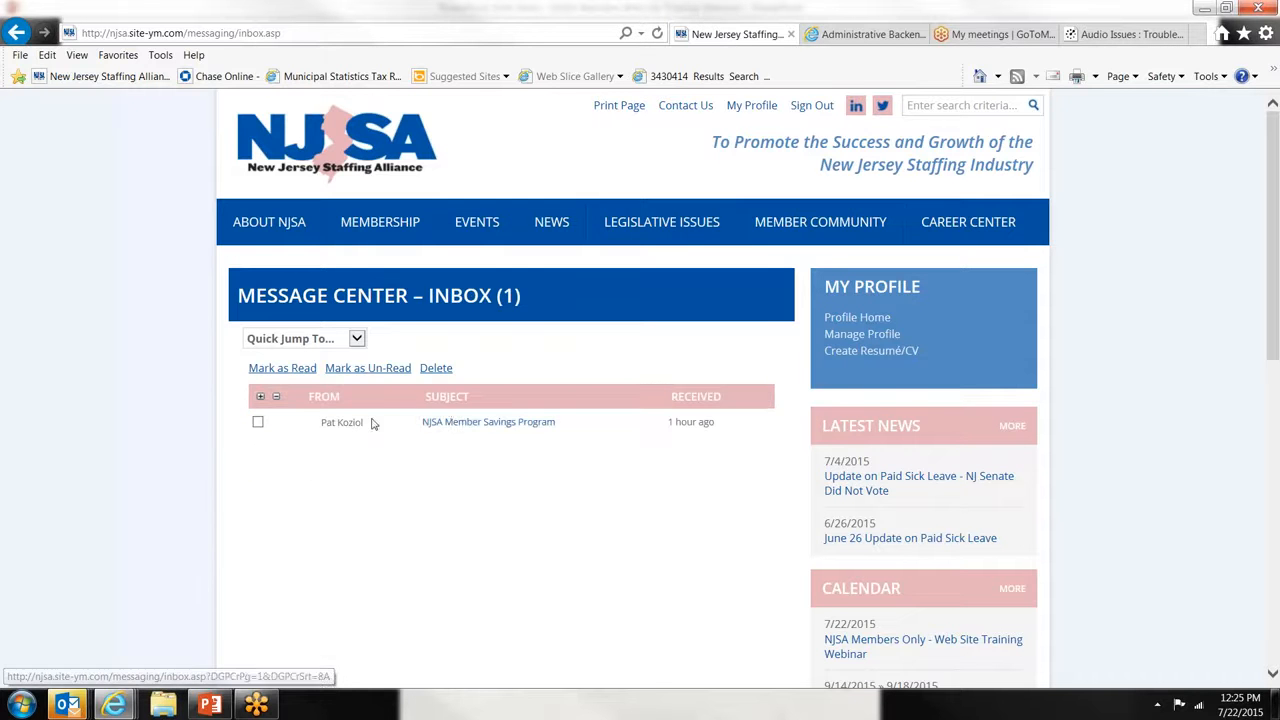
{"action": "left_click", "coordinate": [462, 423]}
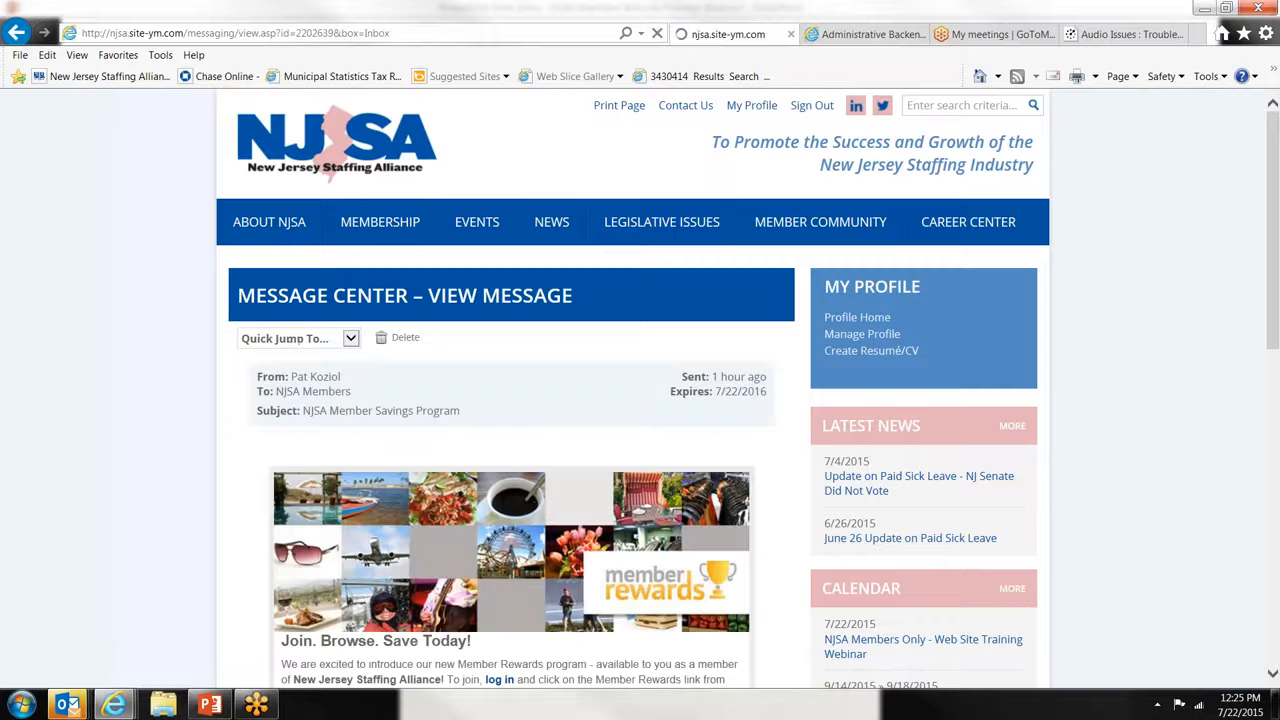
{"action": "scroll", "coordinate": [640, 400], "scroll_direction": "down", "scroll_amount": 3}
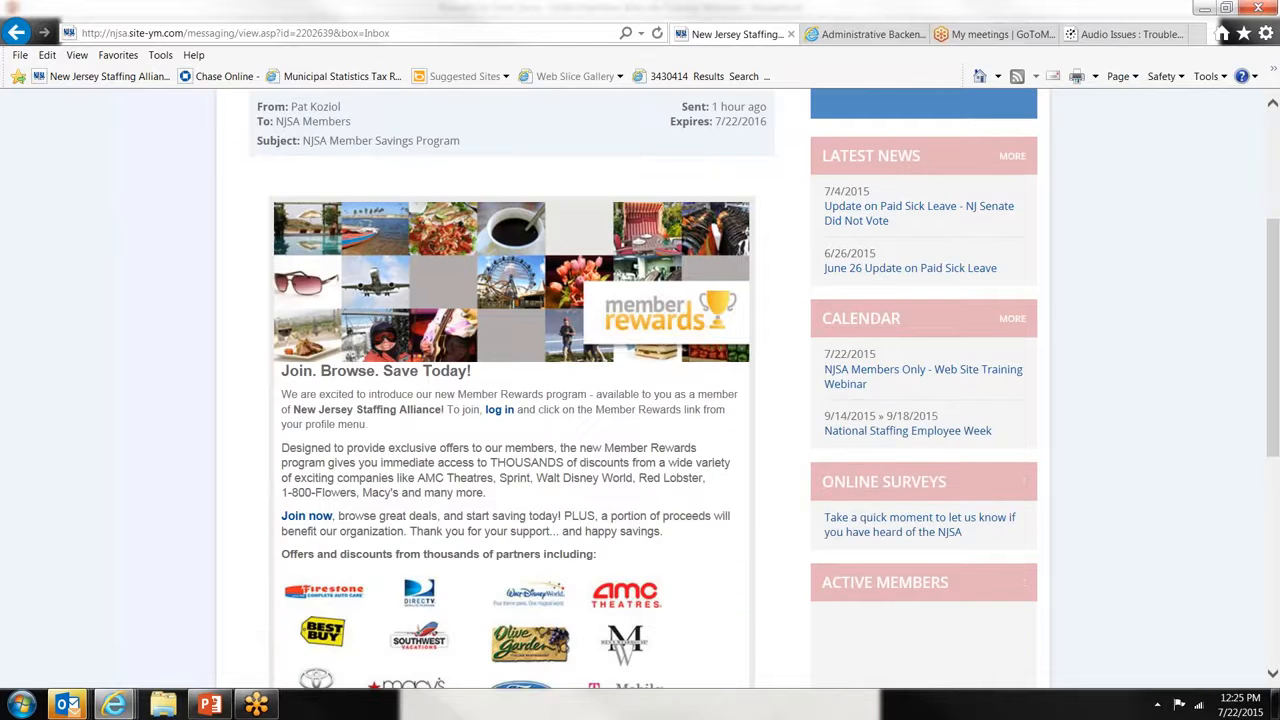
{"action": "scroll", "coordinate": [640, 400], "scroll_direction": "down", "scroll_amount": 5}
{"action": "scroll", "coordinate": [640, 400], "scroll_direction": "up", "scroll_amount": 5}
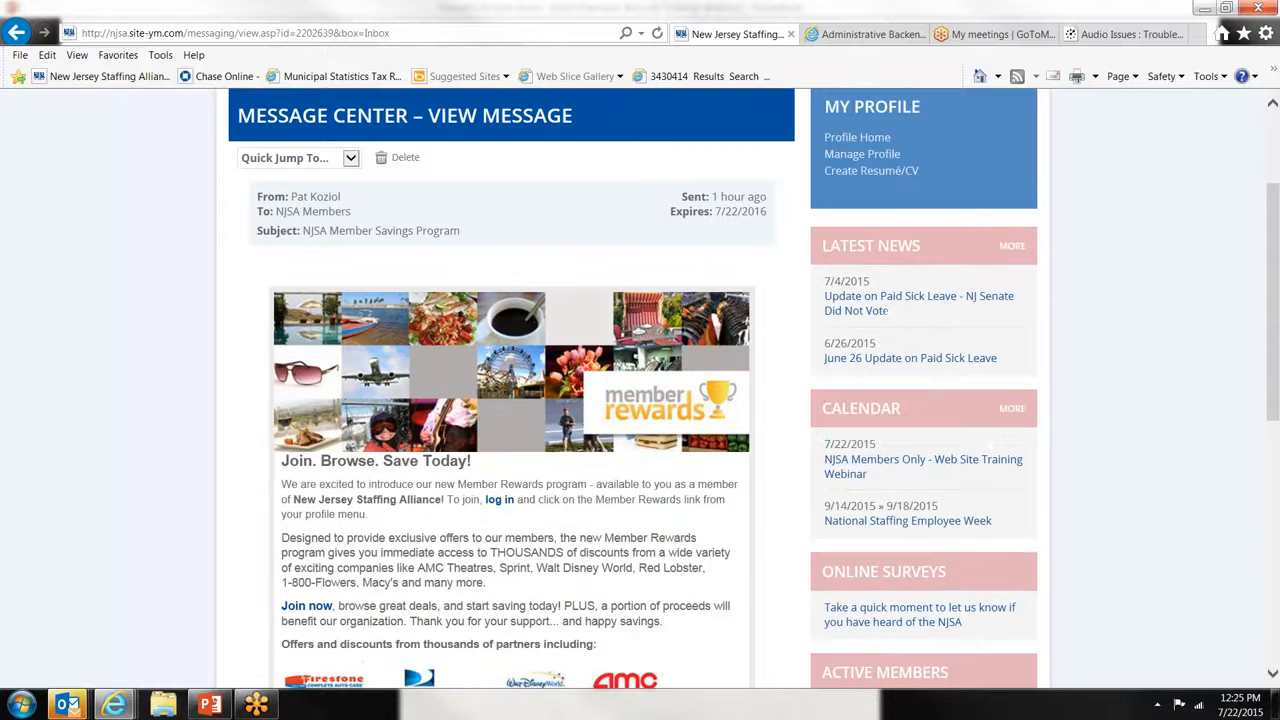
{"action": "scroll", "coordinate": [640, 400], "scroll_direction": "down", "scroll_amount": 3}
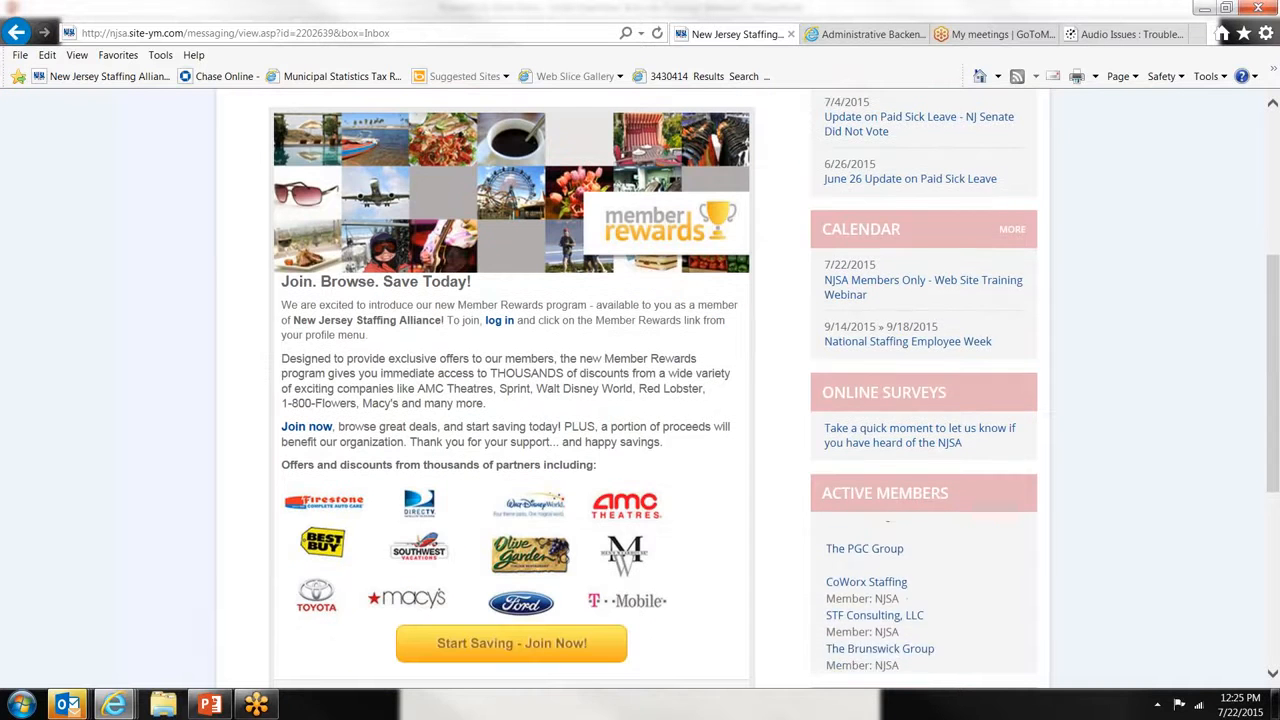
{"action": "scroll", "coordinate": [640, 400], "scroll_direction": "up", "scroll_amount": 3}
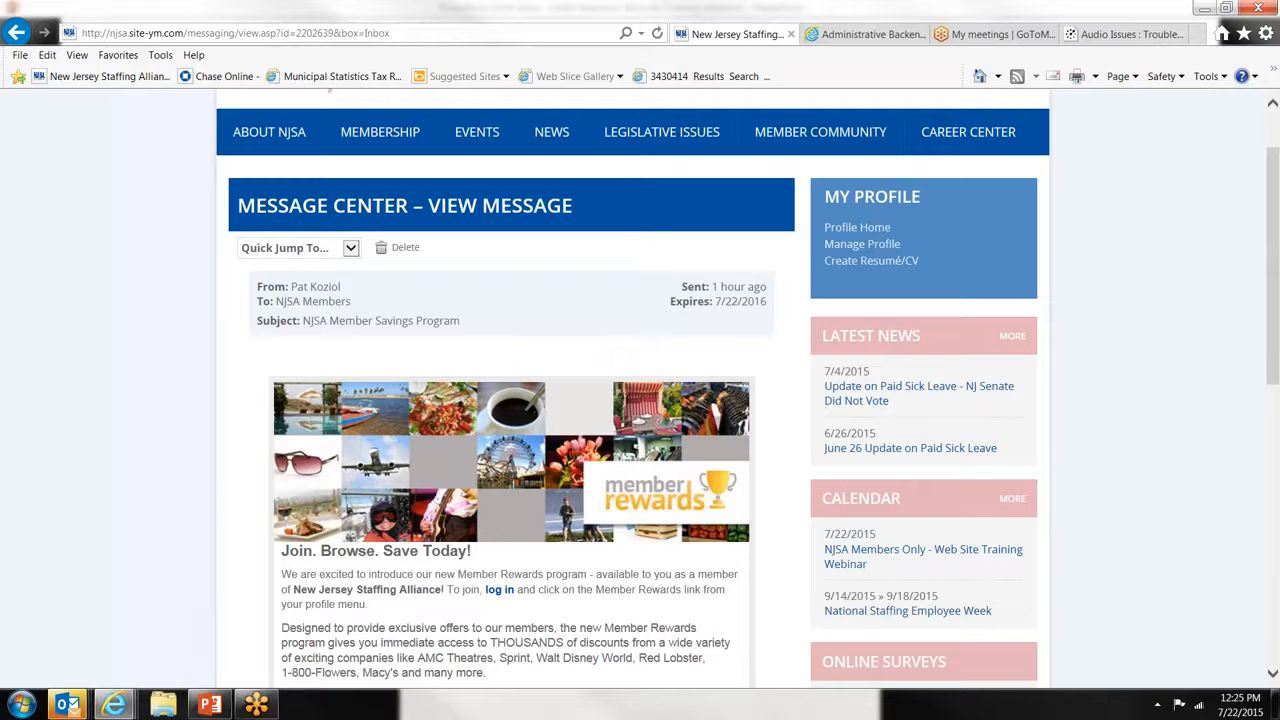
{"action": "left_click", "coordinate": [876, 246]}
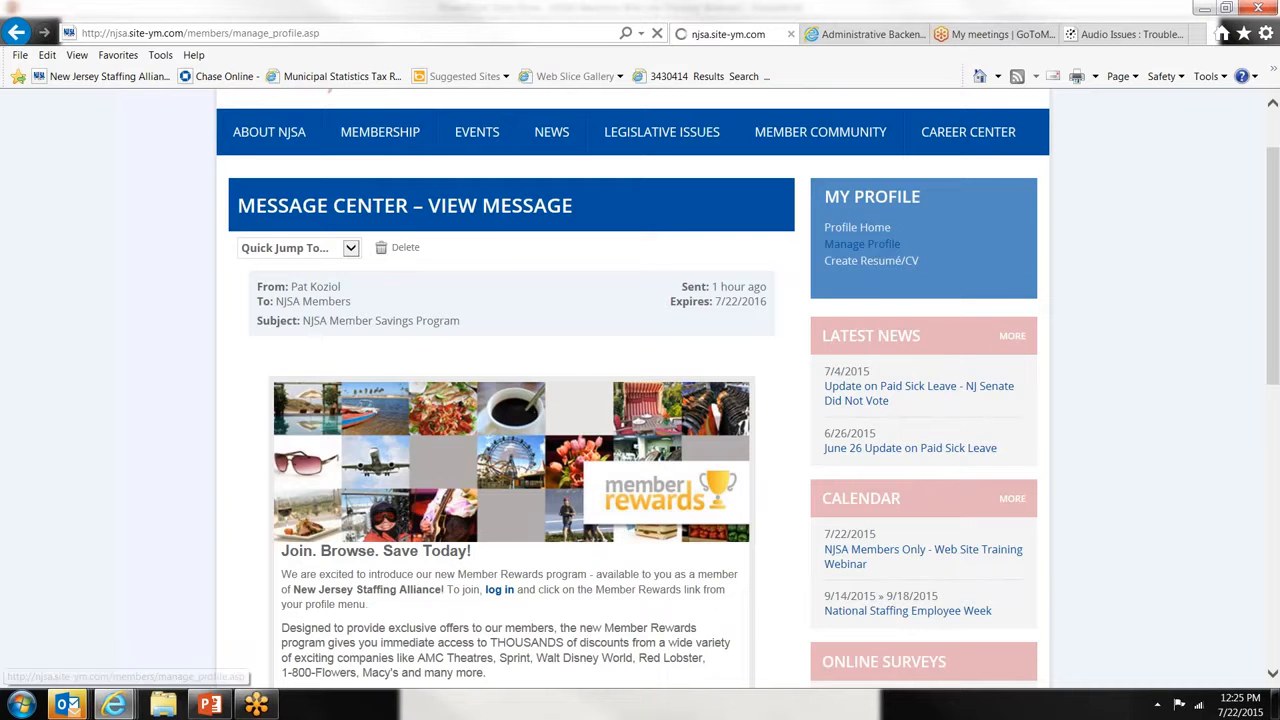
- Open Groups under Community, showing Committee: Marketing and Member: NJSA
{"action": "scroll", "coordinate": [414, 560], "scroll_direction": "down", "scroll_amount": 4}
{"action": "scroll", "coordinate": [380, 470], "scroll_direction": "down", "scroll_amount": 2}
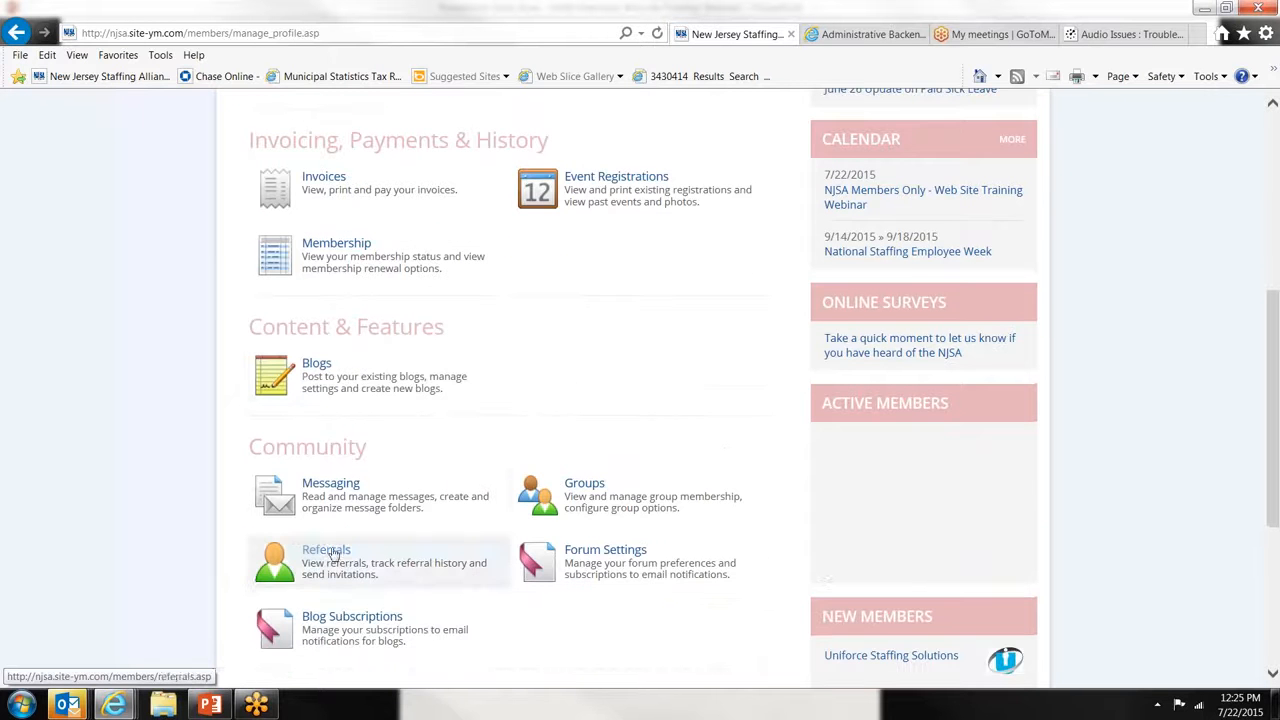
{"action": "left_click", "coordinate": [605, 495]}
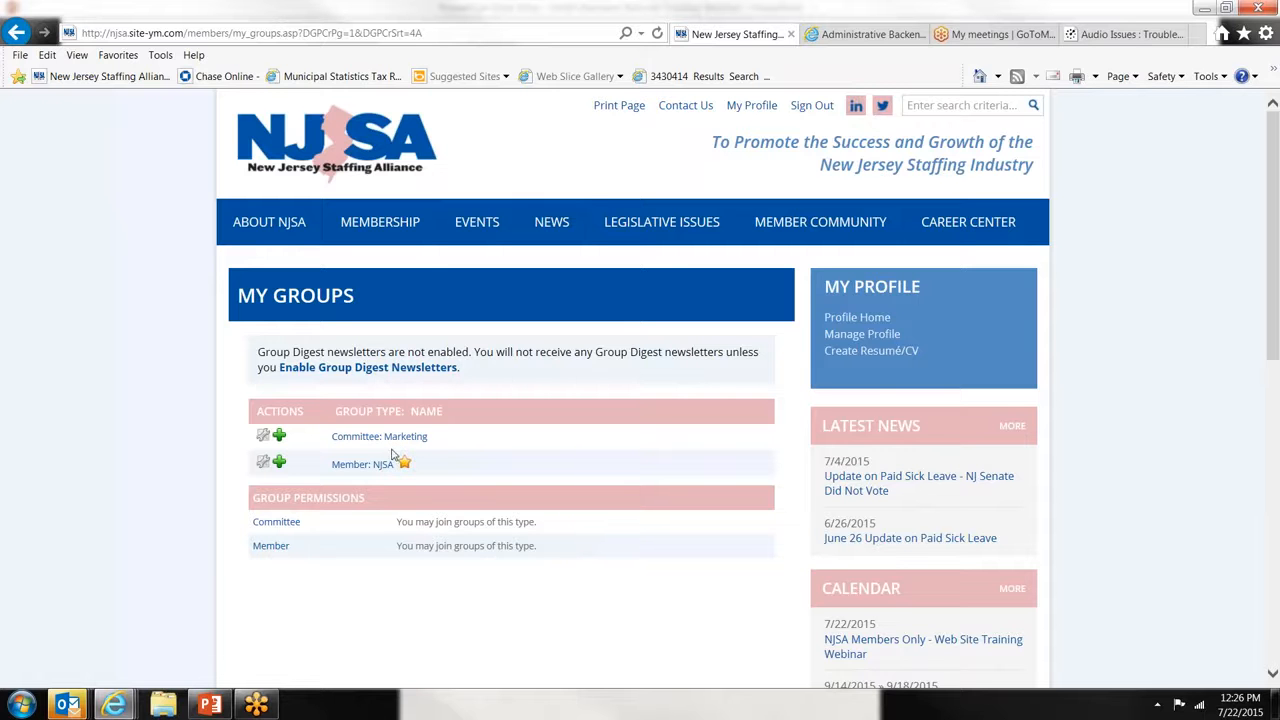
- Open My Referrals and review the Refer a Friend invitation form showing 0 referrals
{"action": "left_click", "coordinate": [870, 335]}
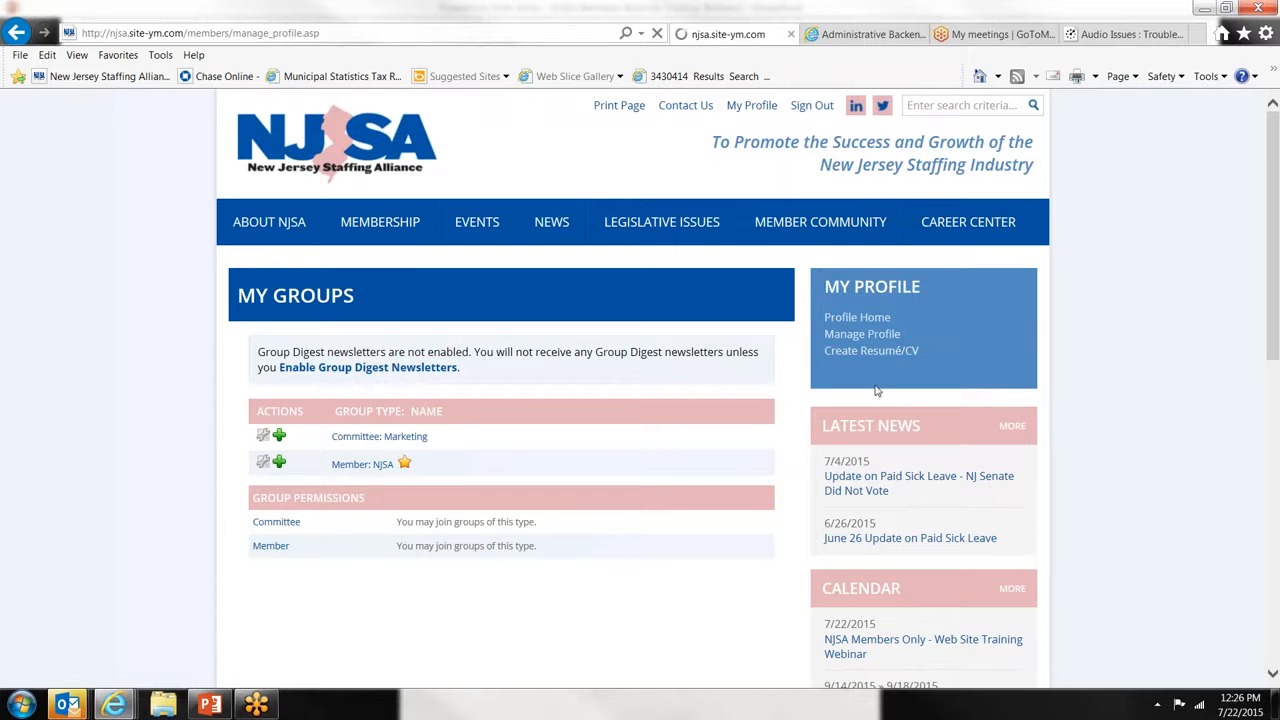
{"action": "scroll", "coordinate": [875, 390], "scroll_direction": "down", "scroll_amount": 5}
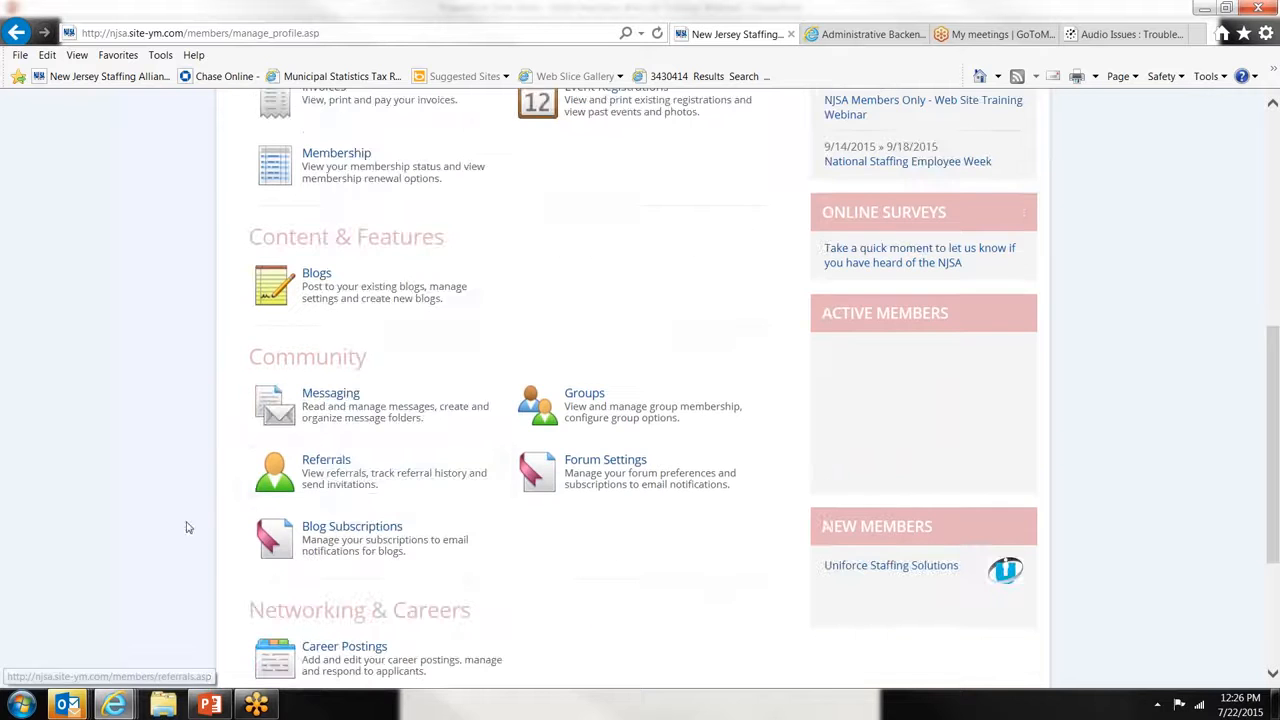
{"action": "left_click", "coordinate": [335, 484]}
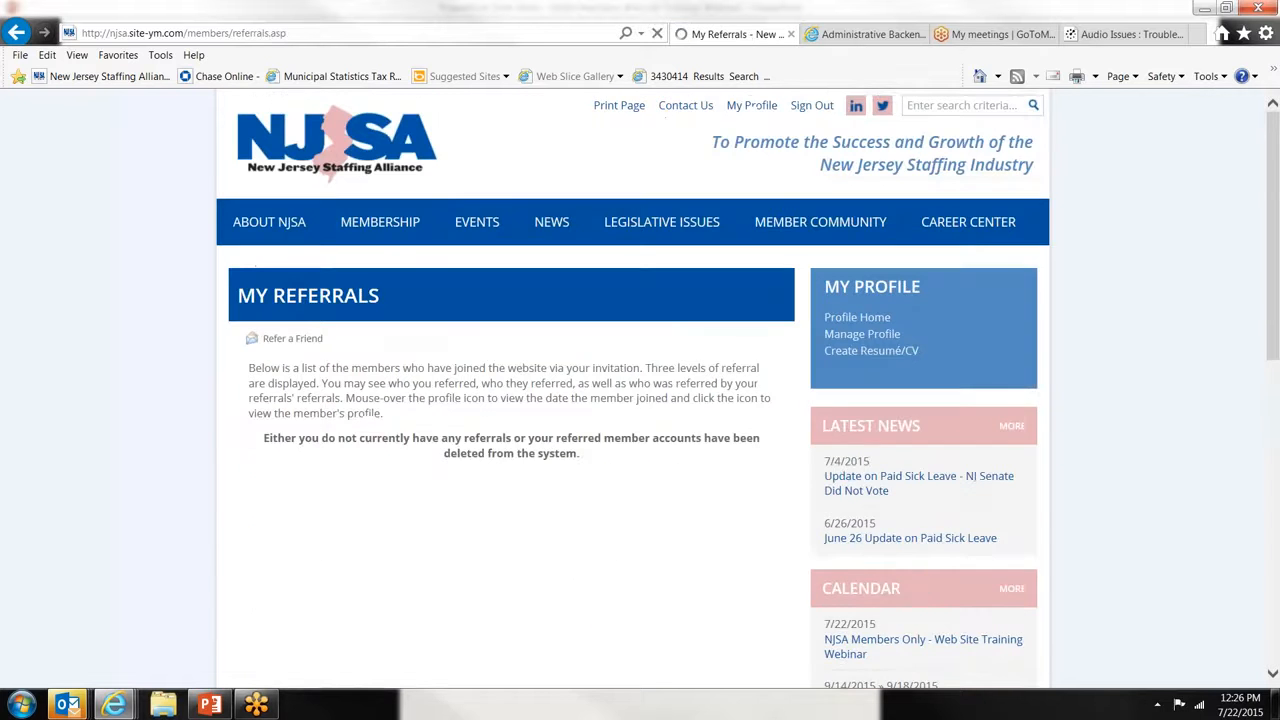
{"action": "left_click", "coordinate": [300, 338]}
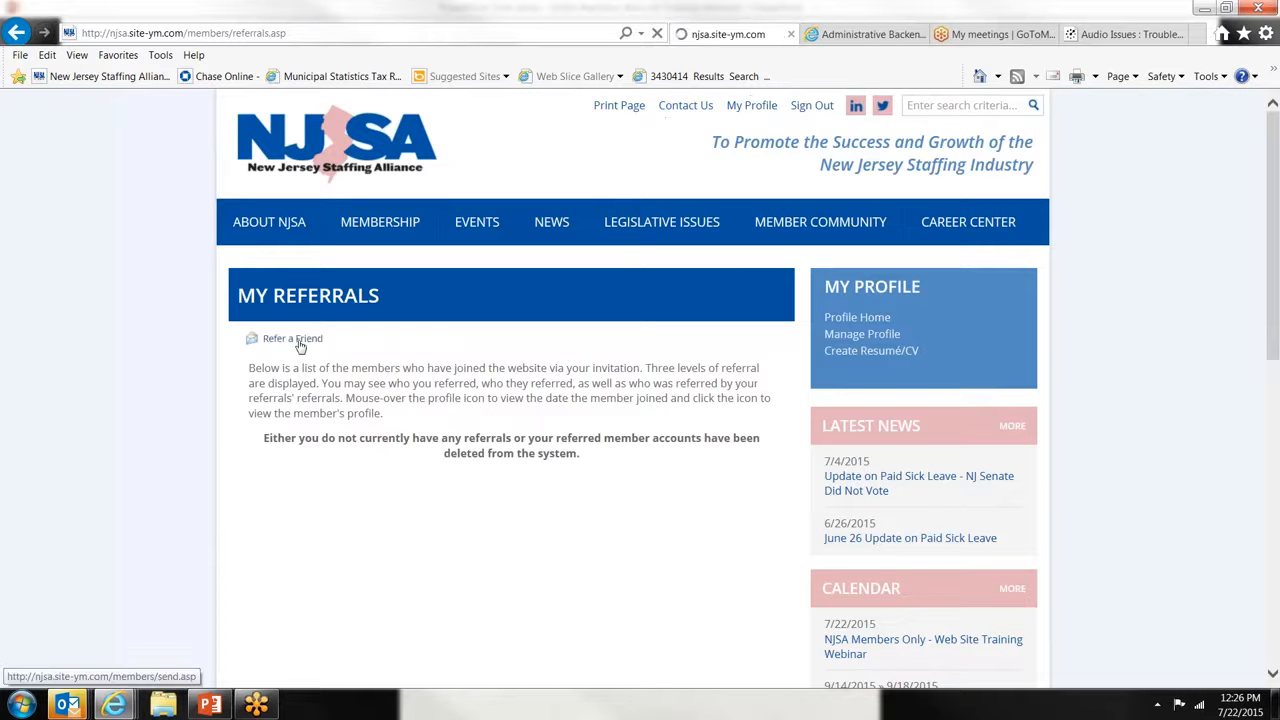
{"action": "scroll", "coordinate": [640, 390], "scroll_direction": "down", "scroll_amount": 3}
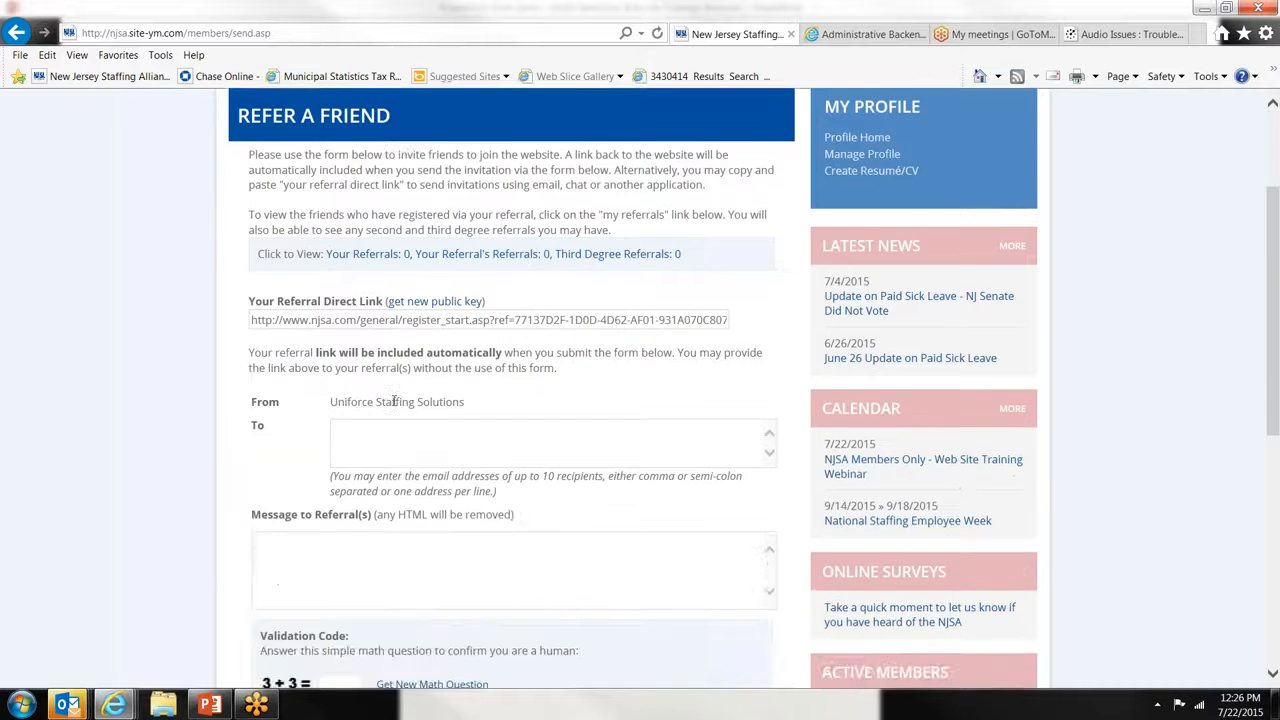
{"action": "scroll", "coordinate": [394, 406], "scroll_direction": "down", "scroll_amount": 1}
{"action": "scroll", "coordinate": [392, 404], "scroll_direction": "up", "scroll_amount": 1}
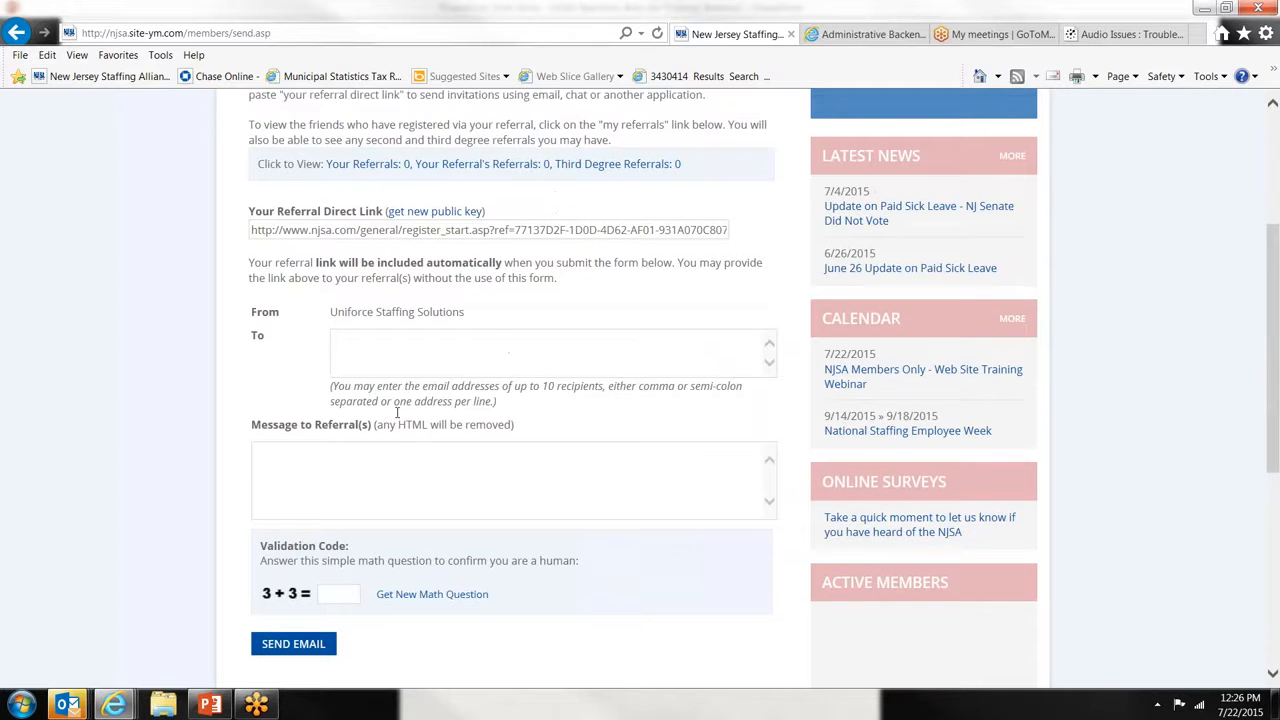
{"action": "scroll", "coordinate": [880, 264], "scroll_direction": "up", "scroll_amount": 3}
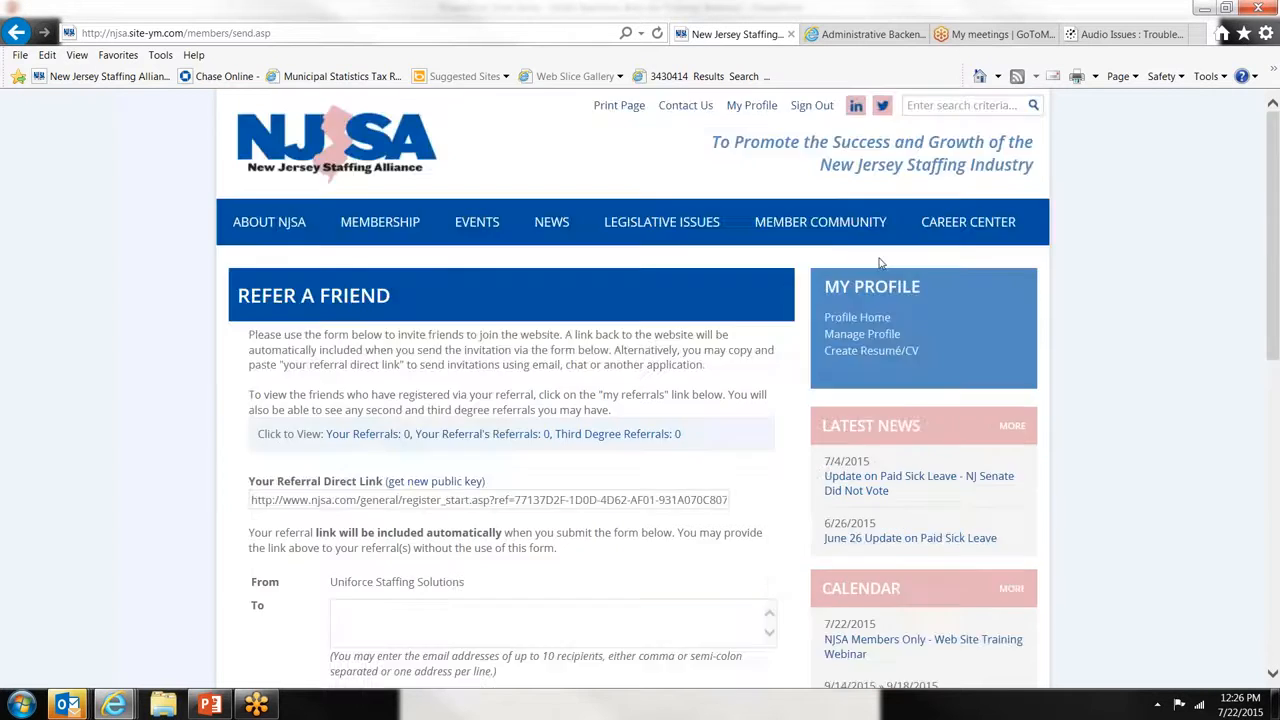
{"action": "left_click", "coordinate": [855, 339]}
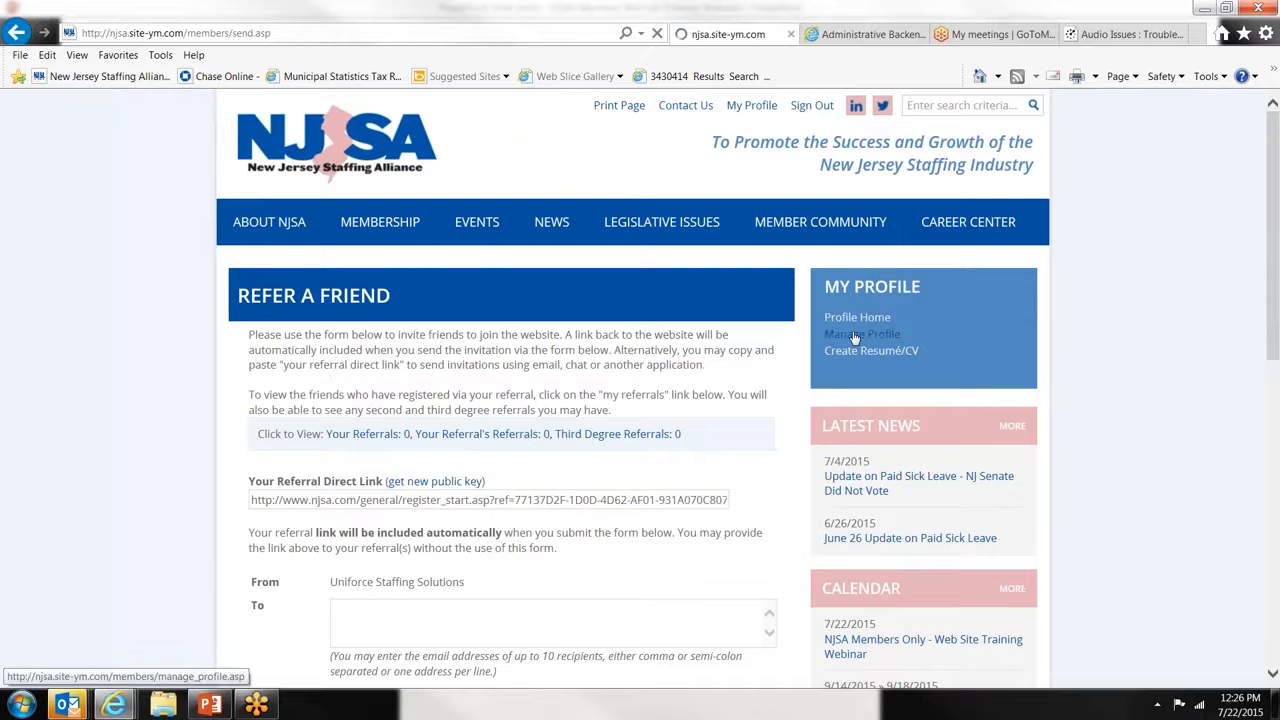
- Check the NJSA Community Blog under Blog Subscriptions, then open Member Community > Community Blogs
{"action": "scroll", "coordinate": [816, 346], "scroll_direction": "down", "scroll_amount": 3}
{"action": "scroll", "coordinate": [816, 346], "scroll_direction": "down", "scroll_amount": 4}
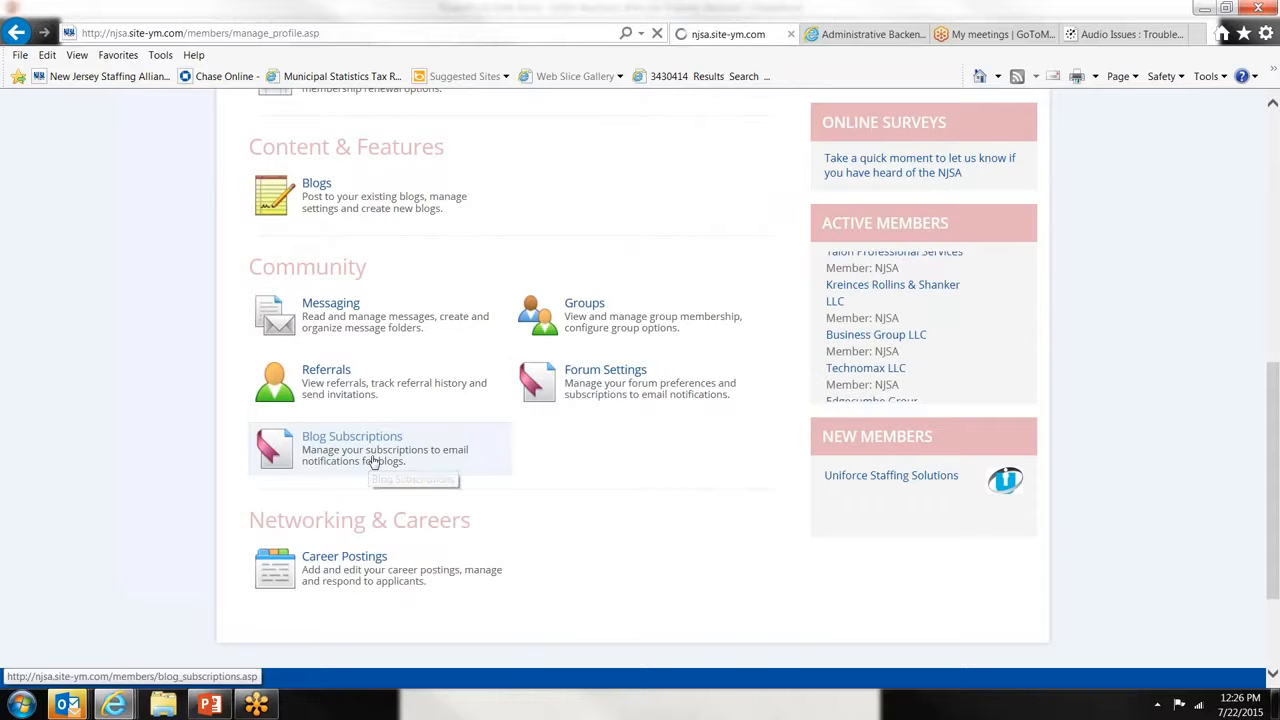
{"action": "left_click", "coordinate": [373, 460]}
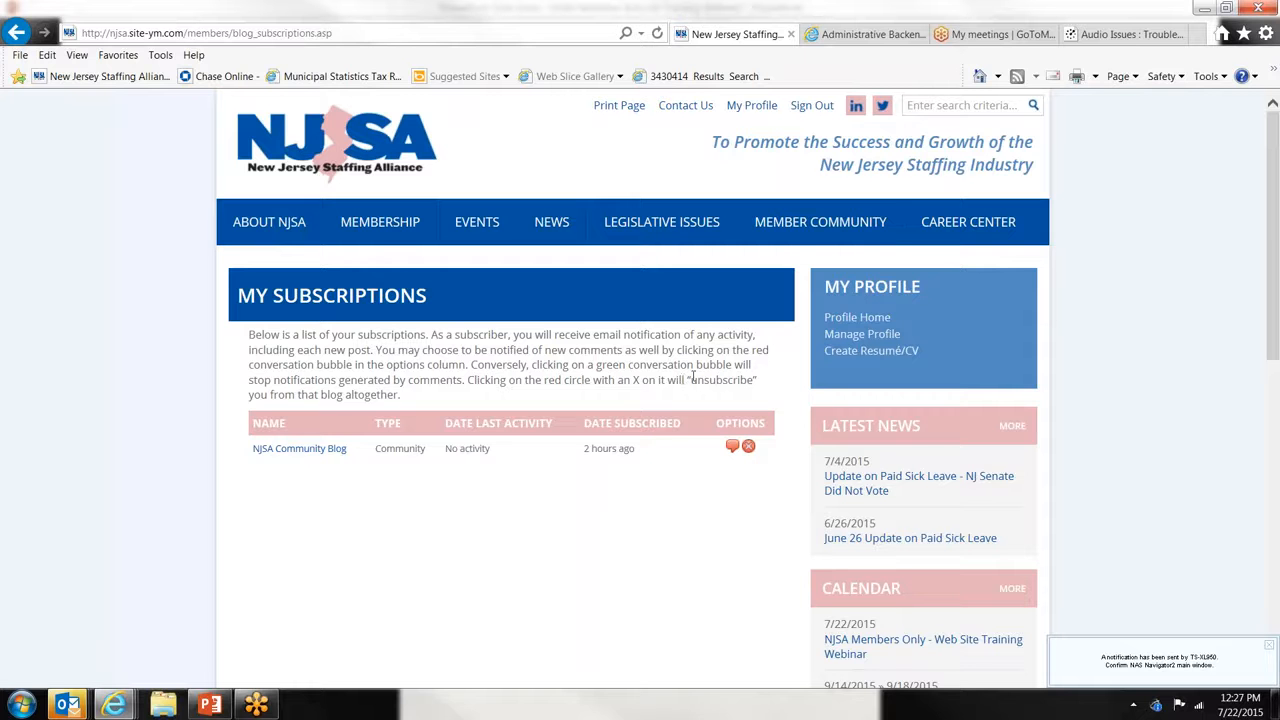
{"action": "mouse_move", "coordinate": [768, 232]}
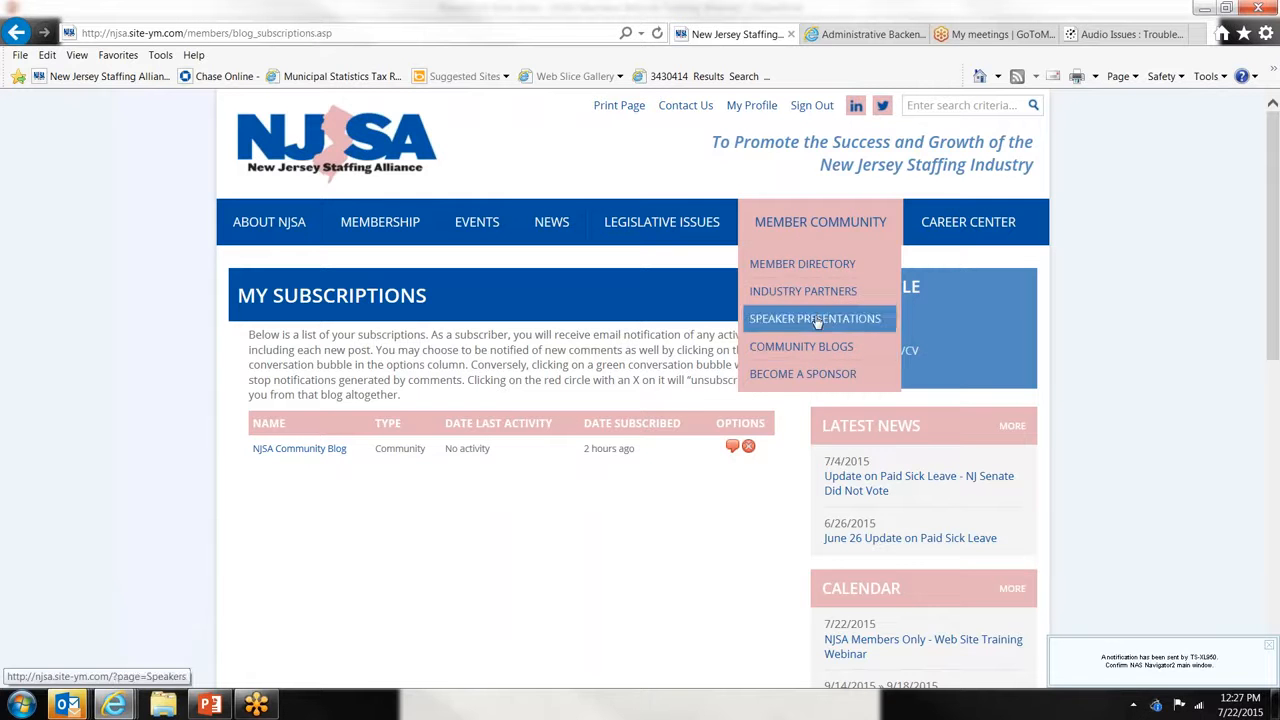
{"action": "left_click", "coordinate": [815, 345]}
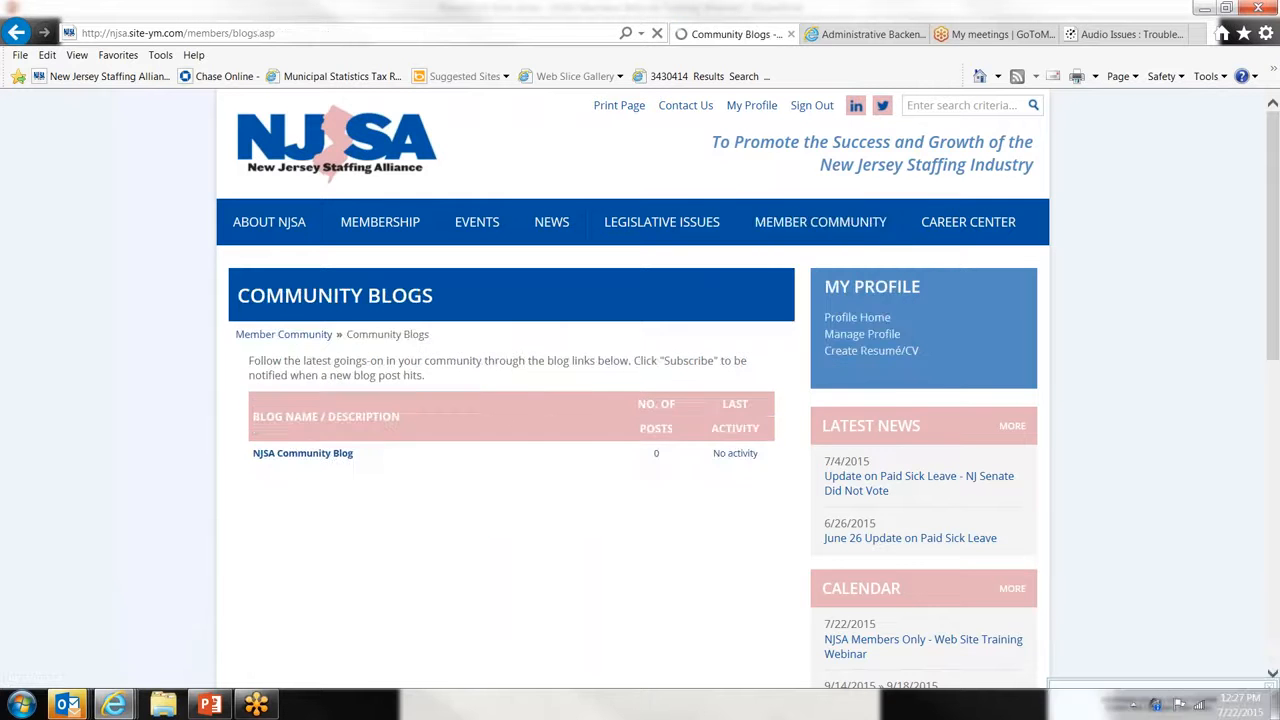
- View the empty NJSA Community Blog, then return to Manage Profile's Community section
{"action": "left_click", "coordinate": [339, 455]}
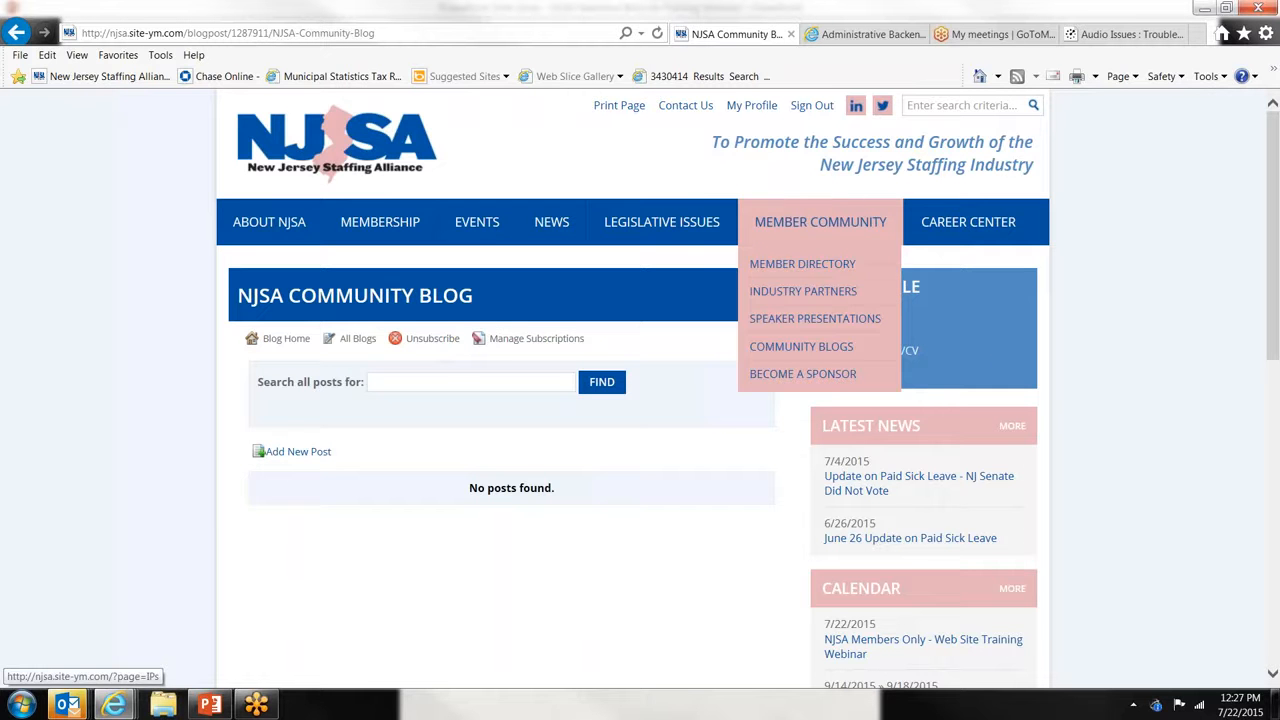
{"action": "left_click", "coordinate": [862, 334]}
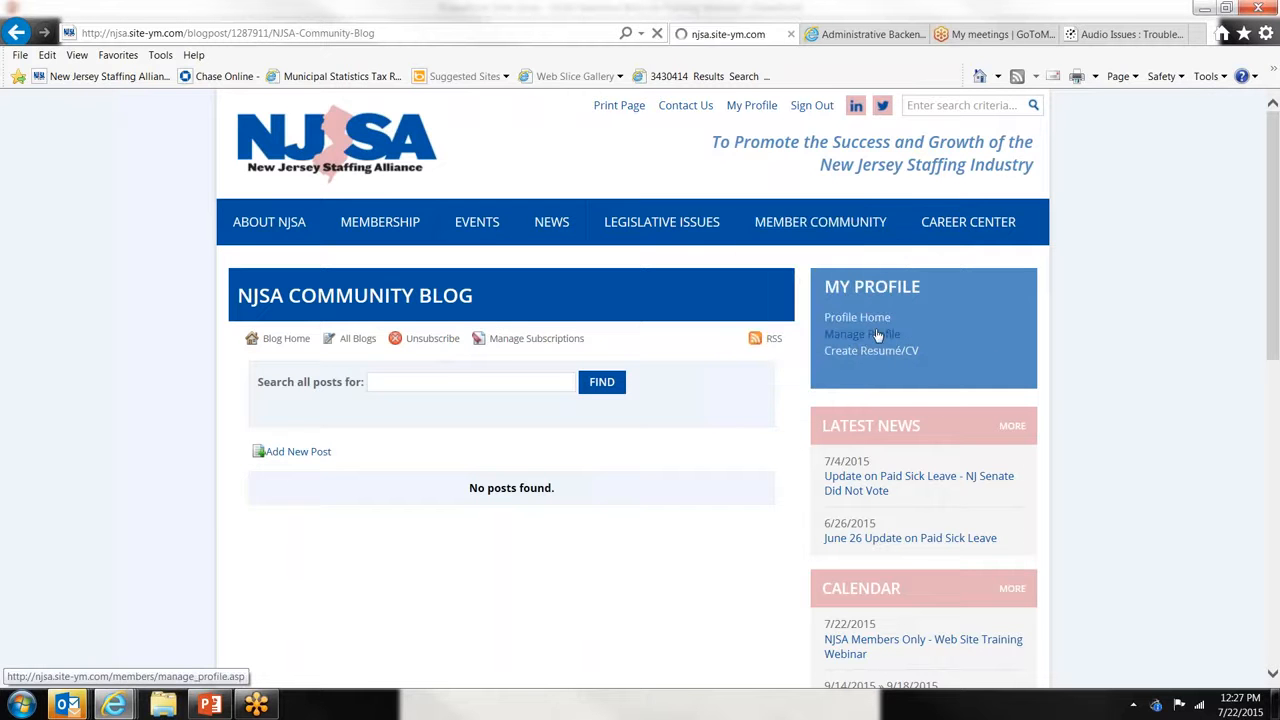
{"action": "scroll", "coordinate": [729, 437], "scroll_direction": "down", "scroll_amount": 6}
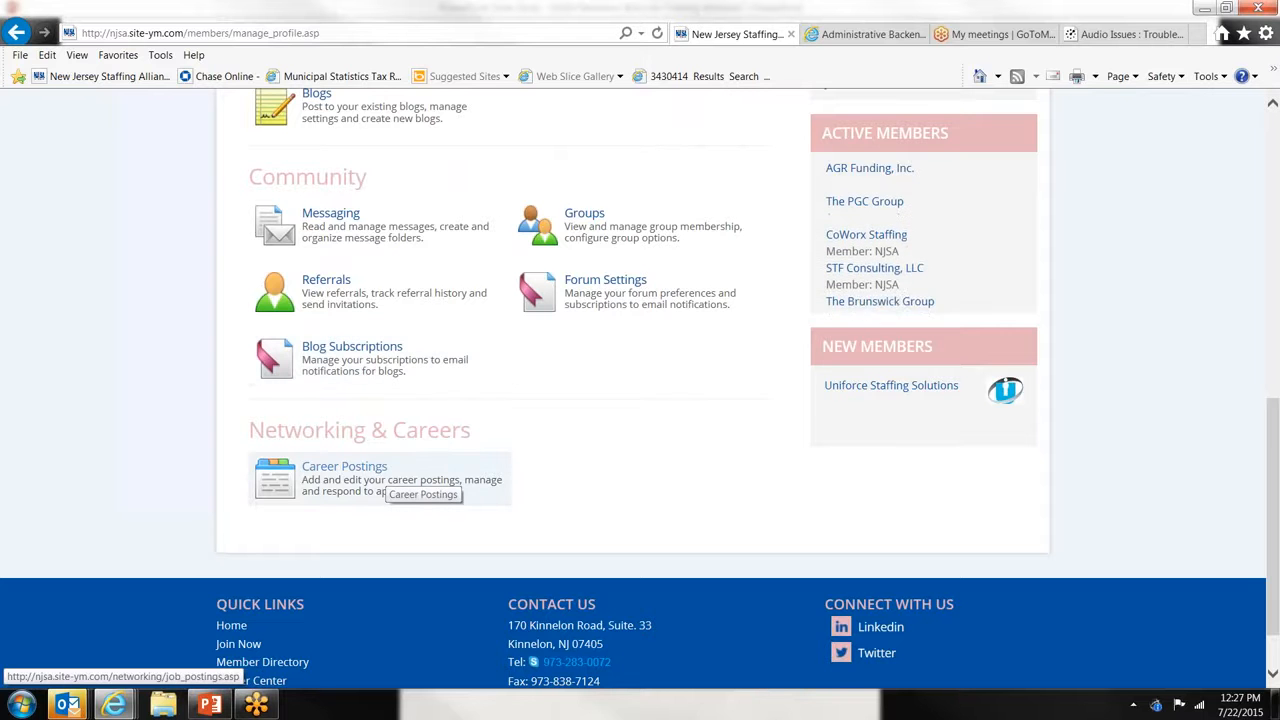
- Open Career Postings under Networking & Careers to list the two approved jobs
{"action": "left_click", "coordinate": [347, 483]}
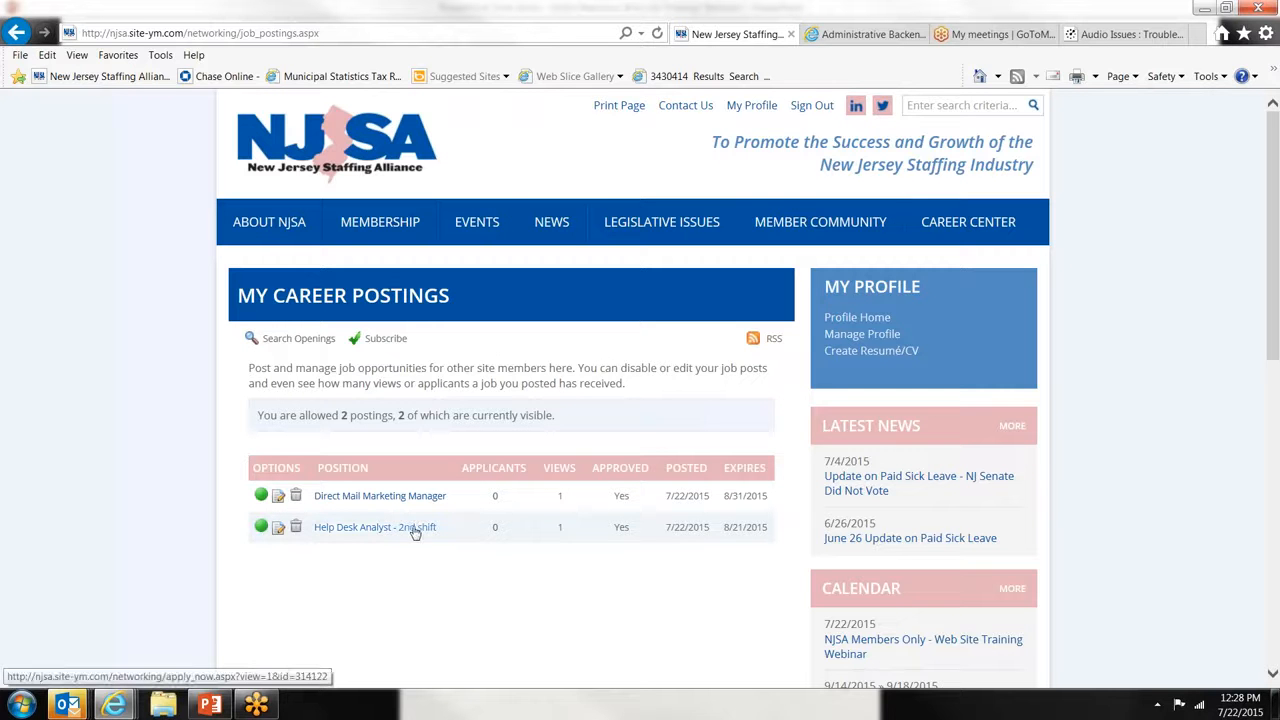
- Read through the full Help Desk Analyst - 2nd shift posting, then go back to Manage Profile
{"action": "left_click", "coordinate": [372, 530]}
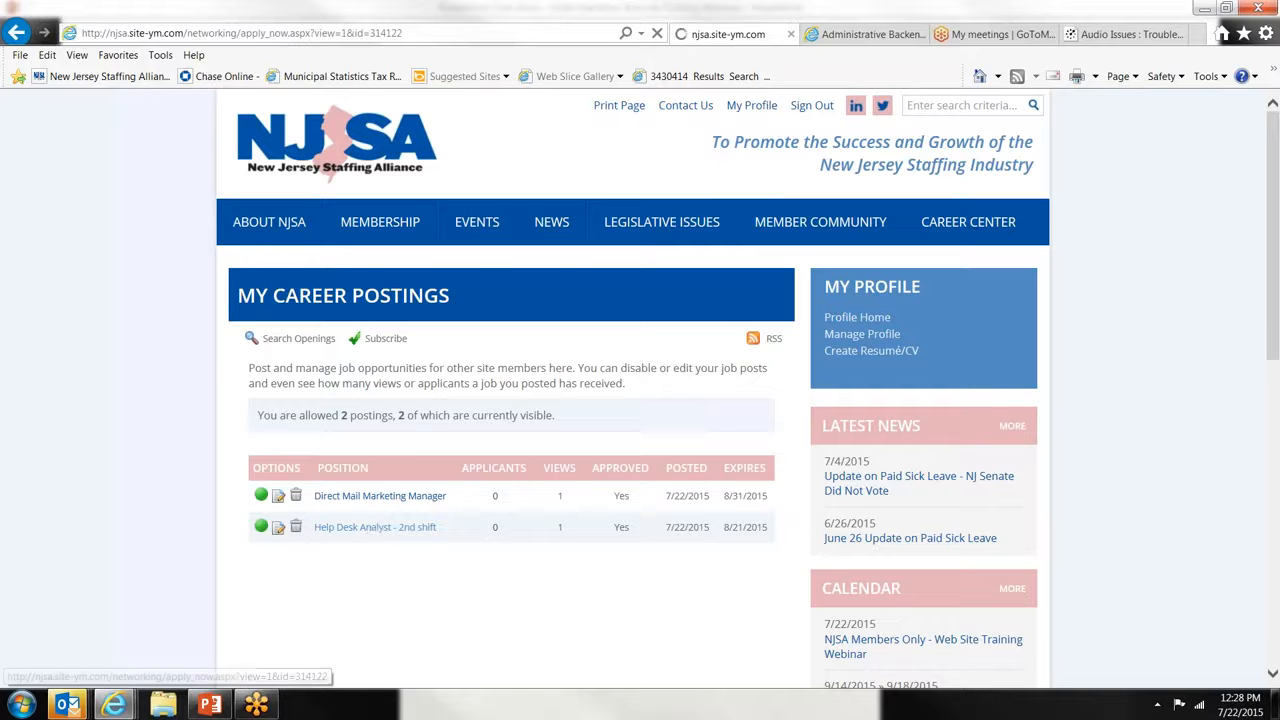
{"action": "scroll", "coordinate": [546, 427], "scroll_direction": "down", "scroll_amount": 1}
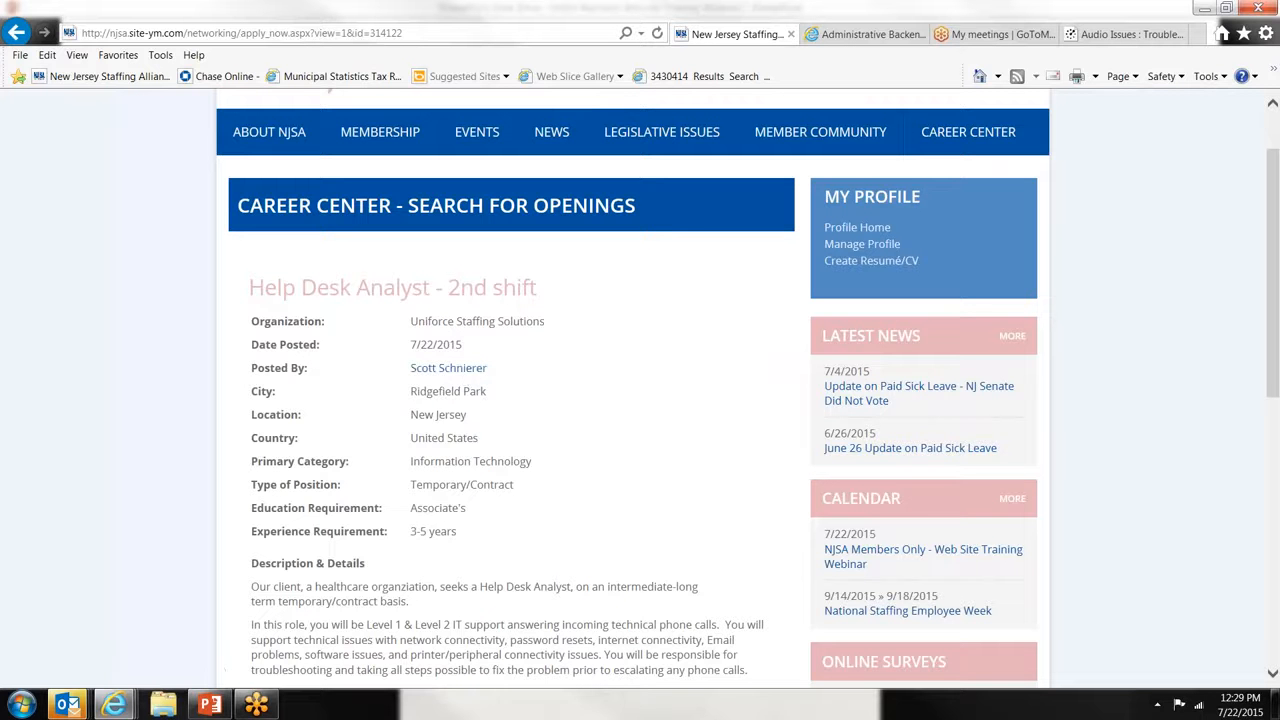
{"action": "scroll", "coordinate": [640, 400], "scroll_direction": "down", "scroll_amount": 1}
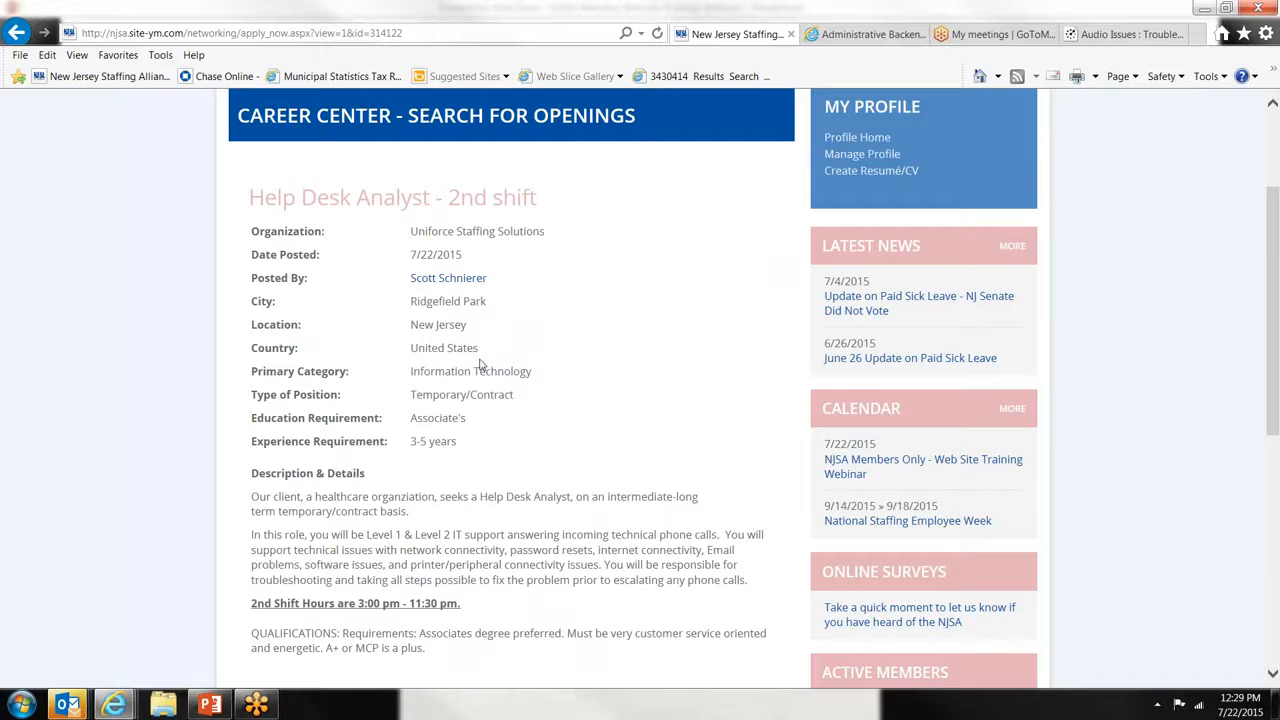
{"action": "scroll", "coordinate": [478, 420], "scroll_direction": "down", "scroll_amount": 2}
{"action": "scroll", "coordinate": [493, 447], "scroll_direction": "up", "scroll_amount": 4}
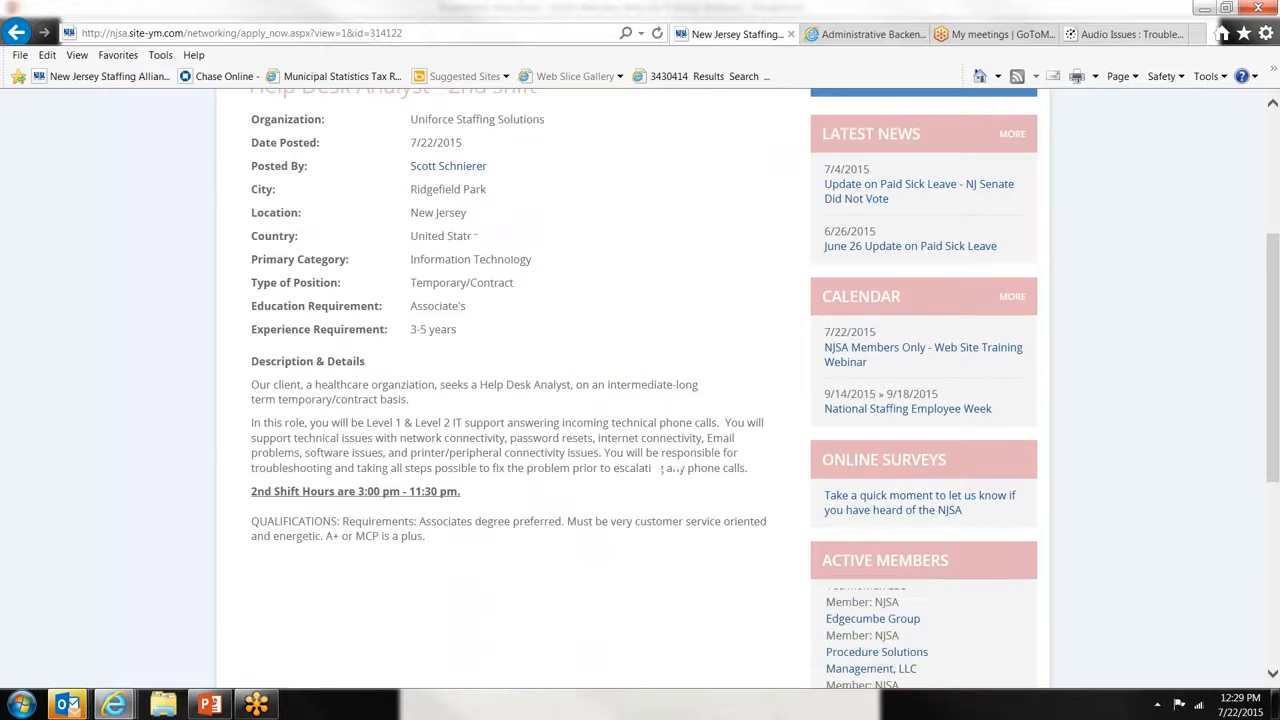
{"action": "left_click", "coordinate": [835, 343]}
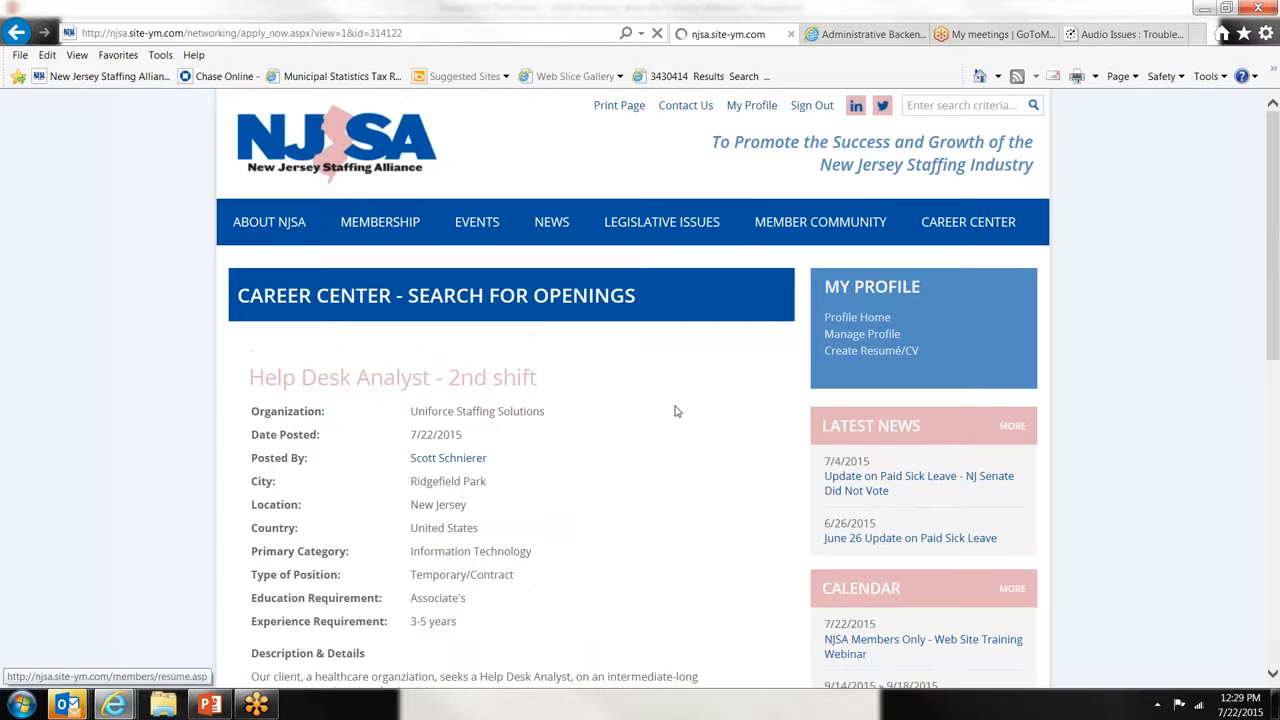
{"action": "scroll", "coordinate": [655, 409], "scroll_direction": "down", "scroll_amount": 3}
{"action": "scroll", "coordinate": [352, 590], "scroll_direction": "down", "scroll_amount": 5}
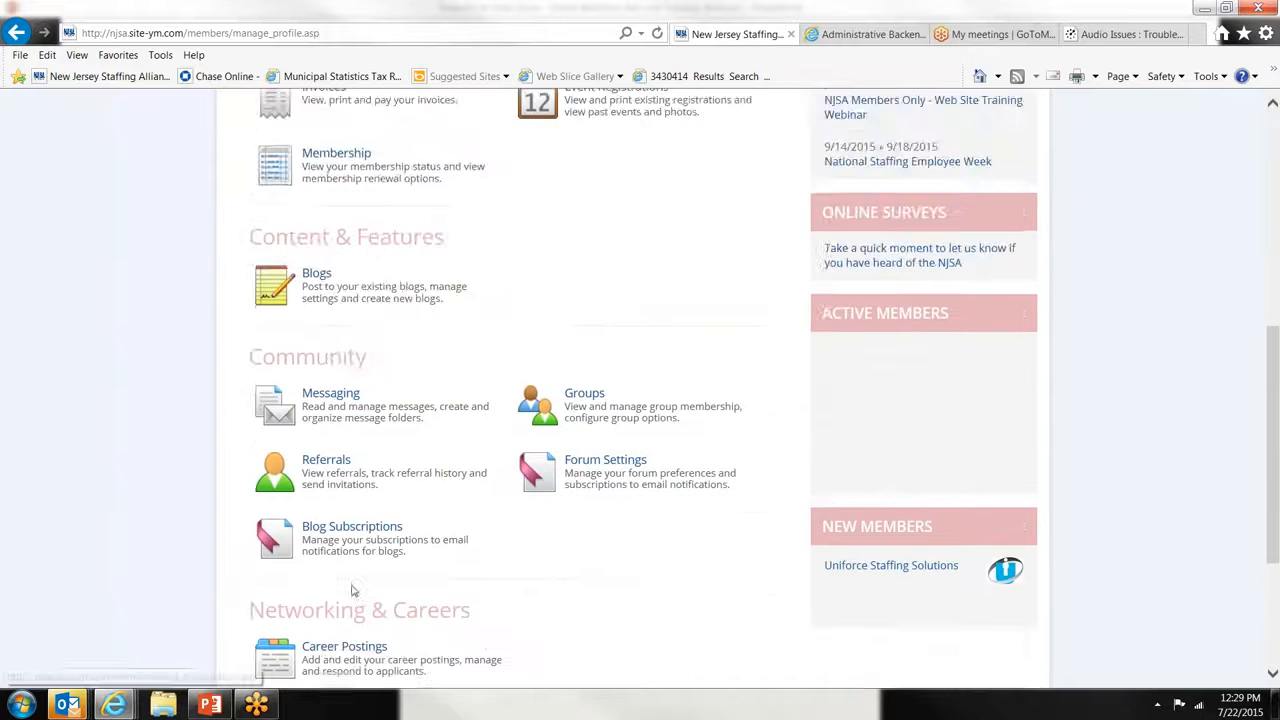
- Delete the Direct Mail Marketing Manager career posting and confirm the deletion
{"action": "left_click", "coordinate": [340, 500]}
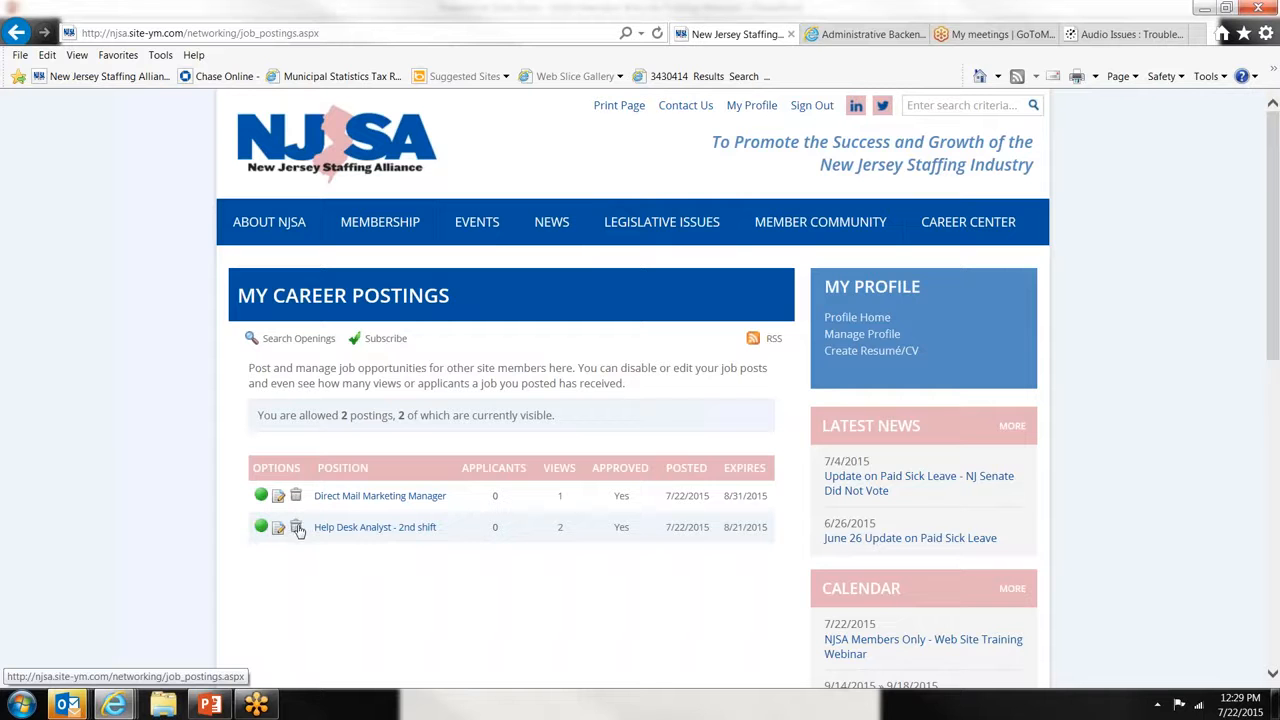
{"action": "left_click", "coordinate": [296, 495]}
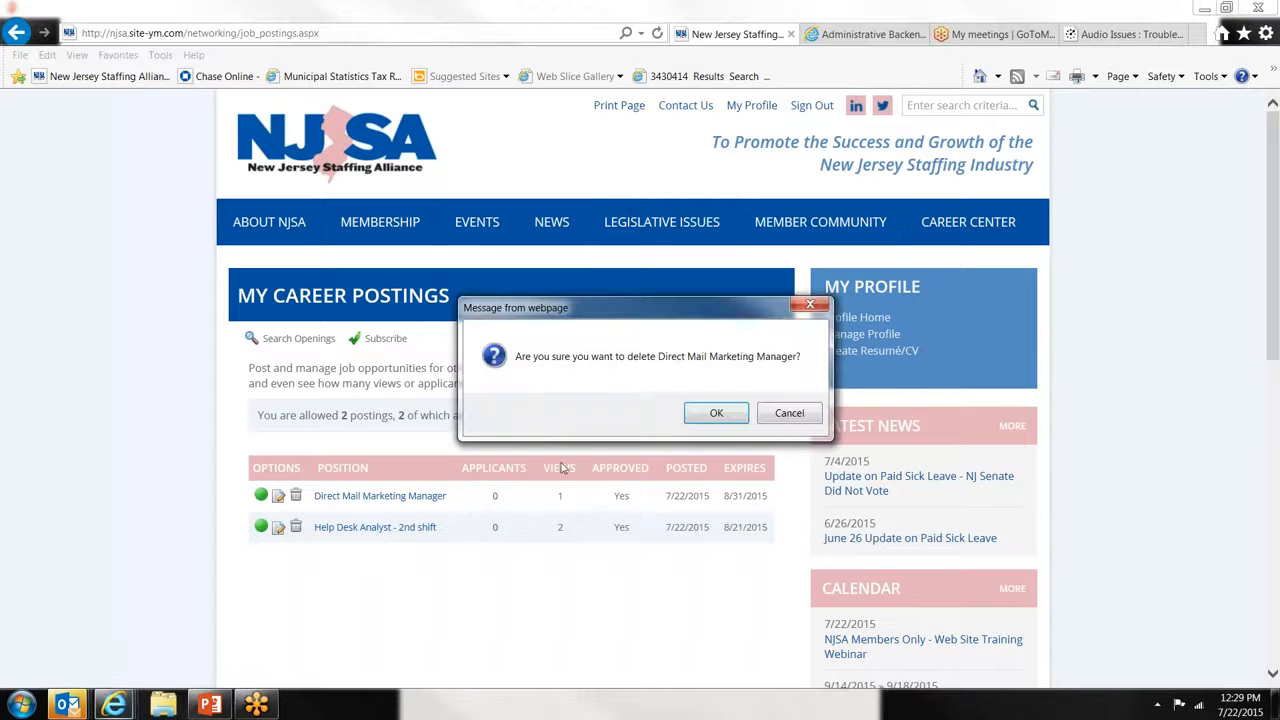
{"action": "left_click", "coordinate": [706, 418]}
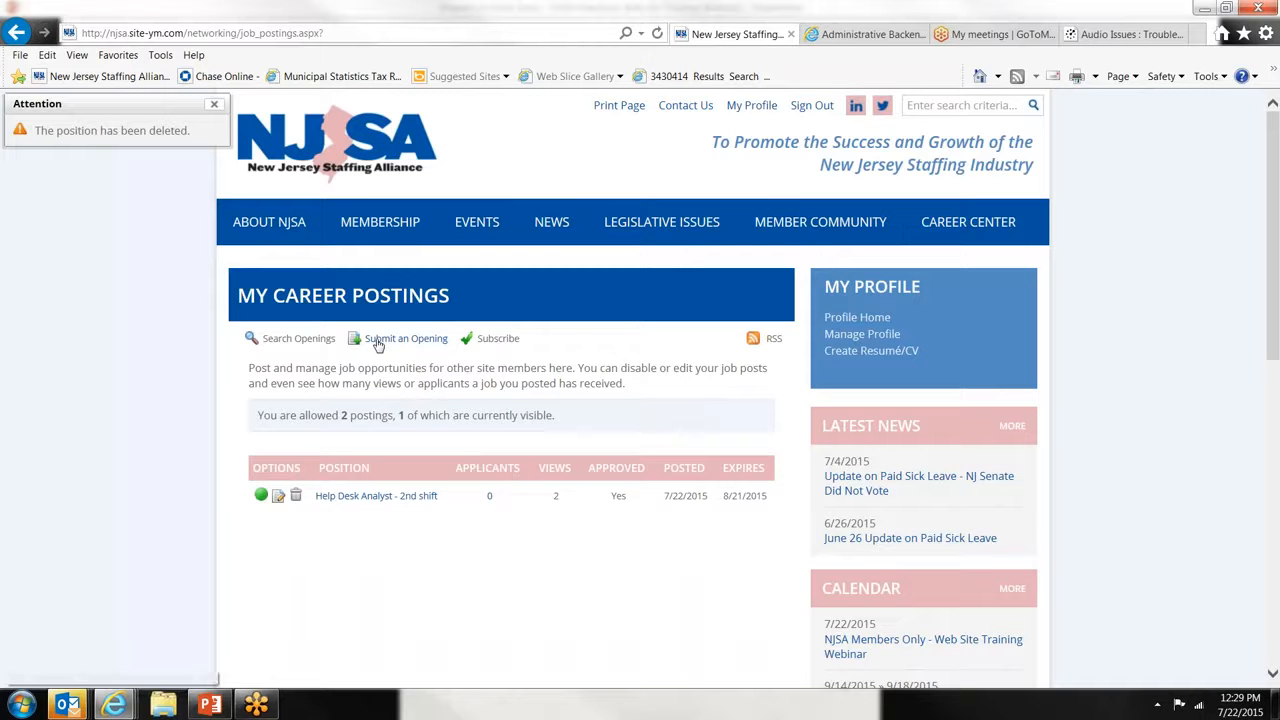
{"action": "left_click", "coordinate": [378, 340]}
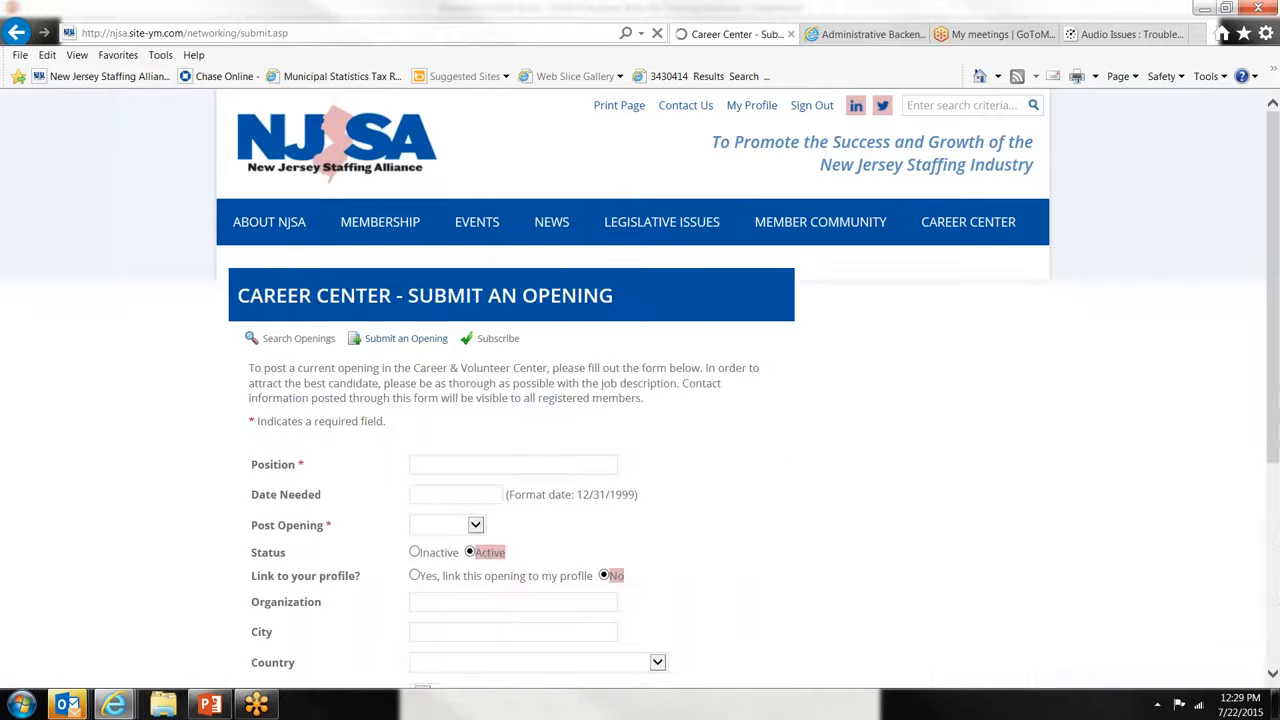
{"action": "scroll", "coordinate": [642, 433], "scroll_direction": "down", "scroll_amount": 2}
{"action": "scroll", "coordinate": [642, 433], "scroll_direction": "down", "scroll_amount": 3}
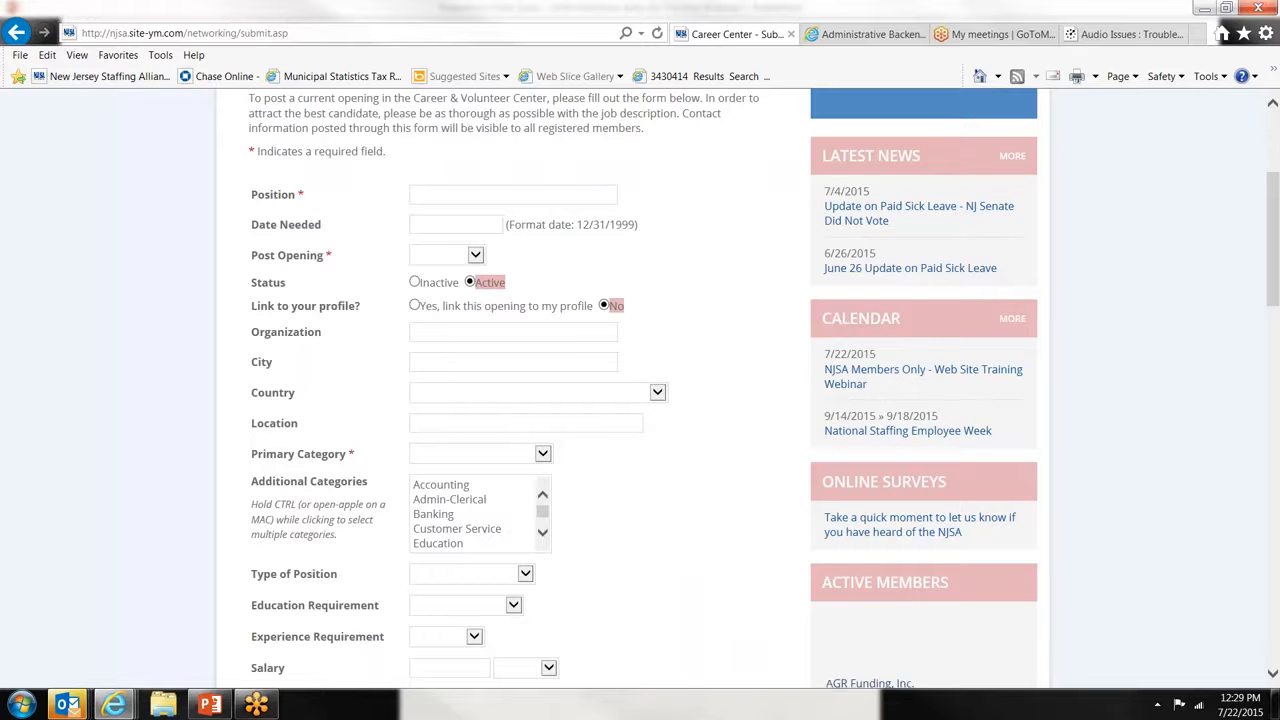
{"action": "scroll", "coordinate": [642, 433], "scroll_direction": "down", "scroll_amount": 3}
{"action": "scroll", "coordinate": [642, 433], "scroll_direction": "up", "scroll_amount": 3}
{"action": "scroll", "coordinate": [648, 405], "scroll_direction": "up", "scroll_amount": 1}
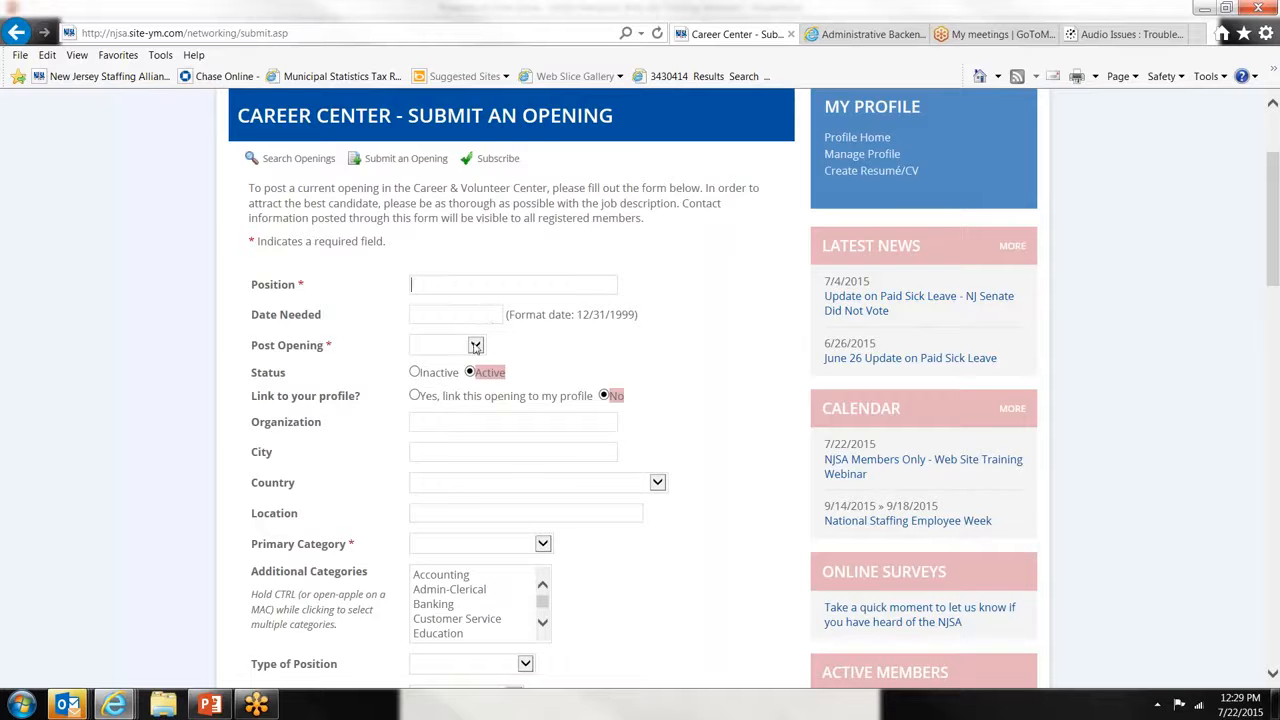
{"action": "left_click", "coordinate": [476, 346]}
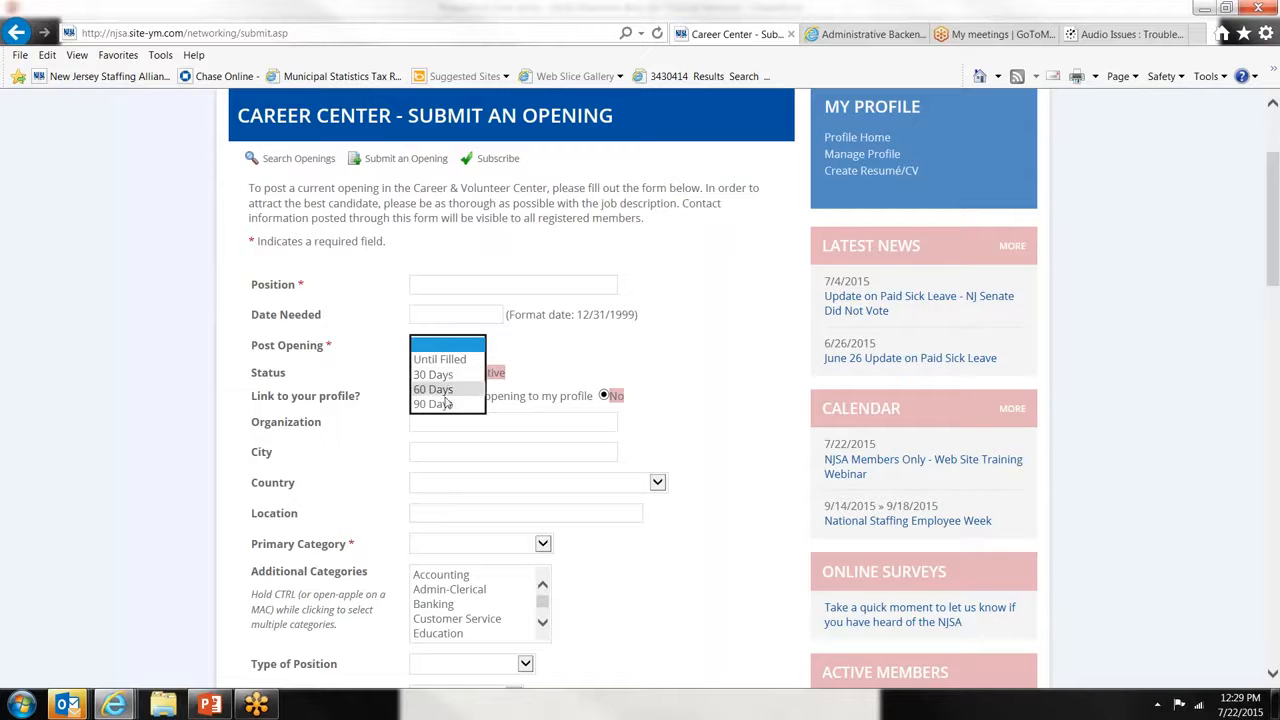
{"action": "left_click", "coordinate": [380, 340]}
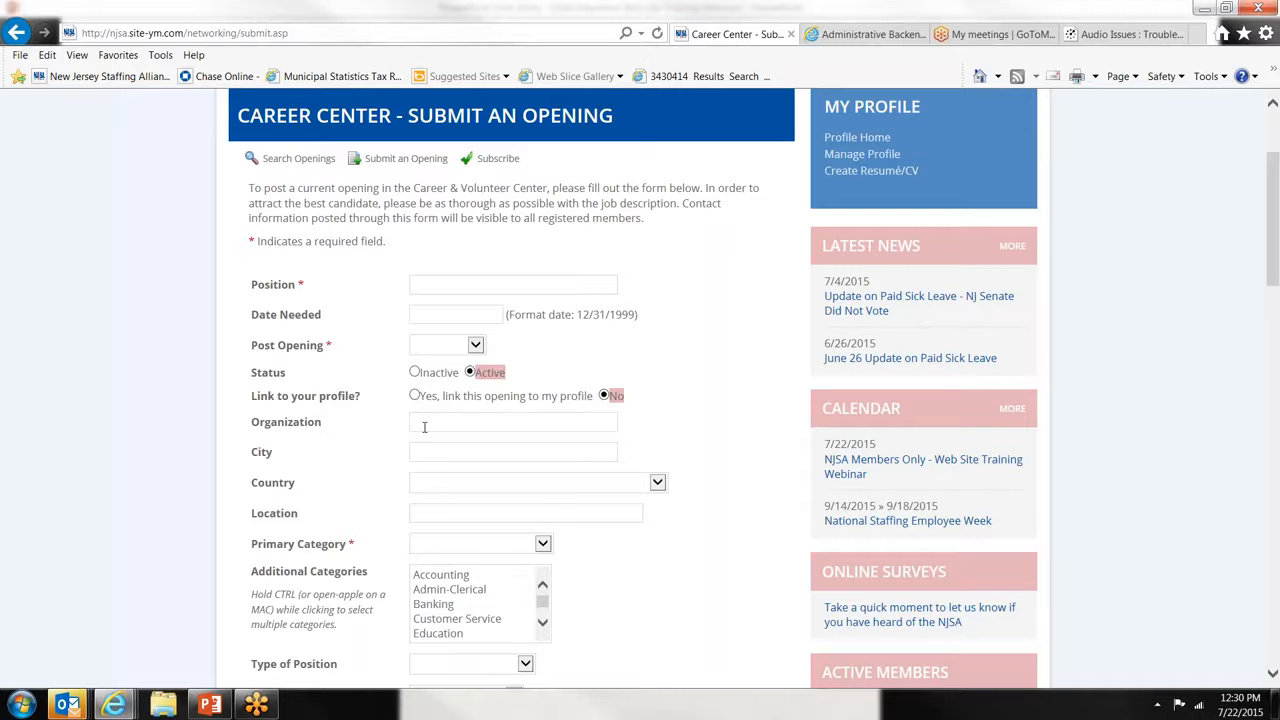
{"action": "scroll", "coordinate": [426, 410], "scroll_direction": "down", "scroll_amount": 3}
{"action": "left_click", "coordinate": [434, 302]}
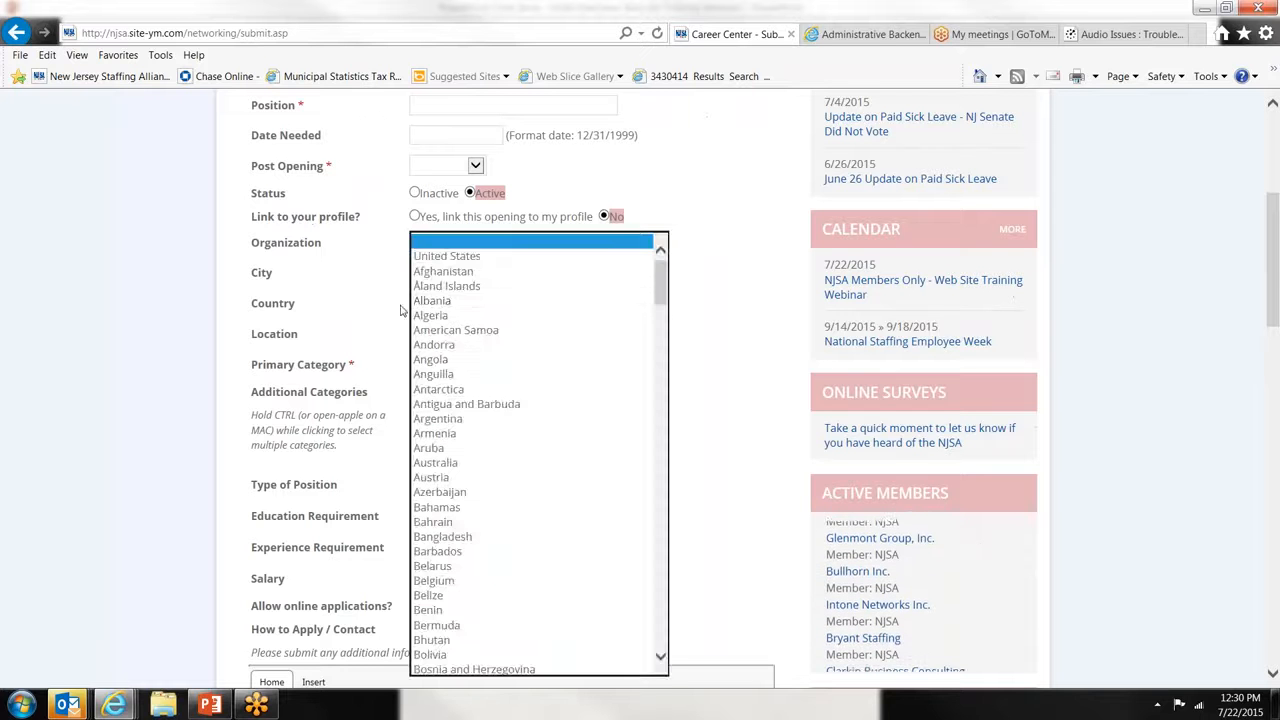
{"action": "left_click", "coordinate": [397, 309]}
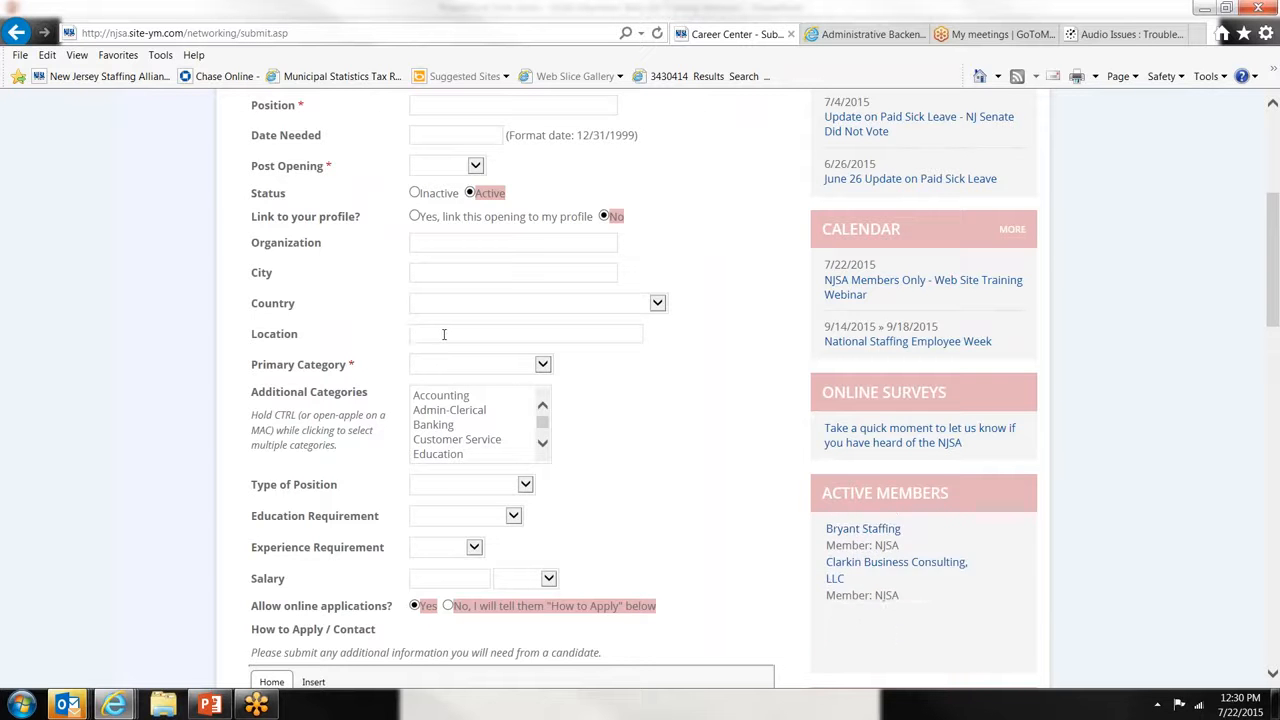
{"action": "left_click", "coordinate": [440, 371]}
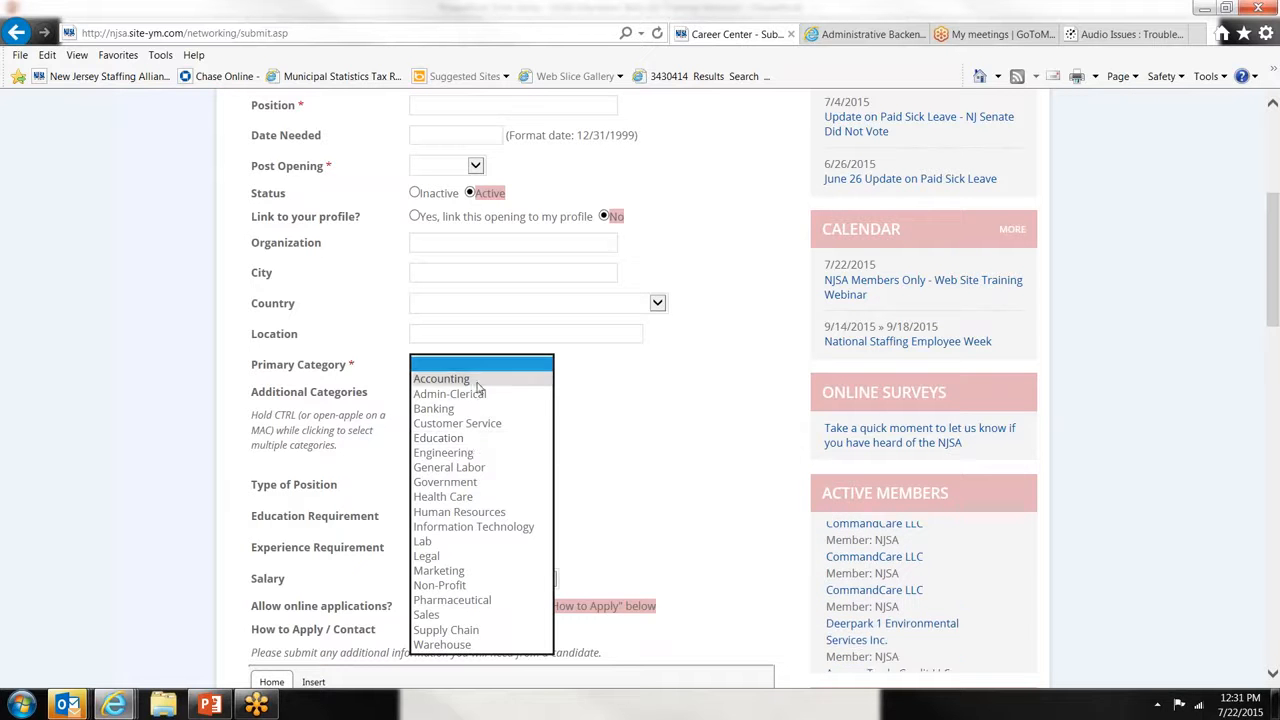
{"action": "left_click", "coordinate": [362, 420]}
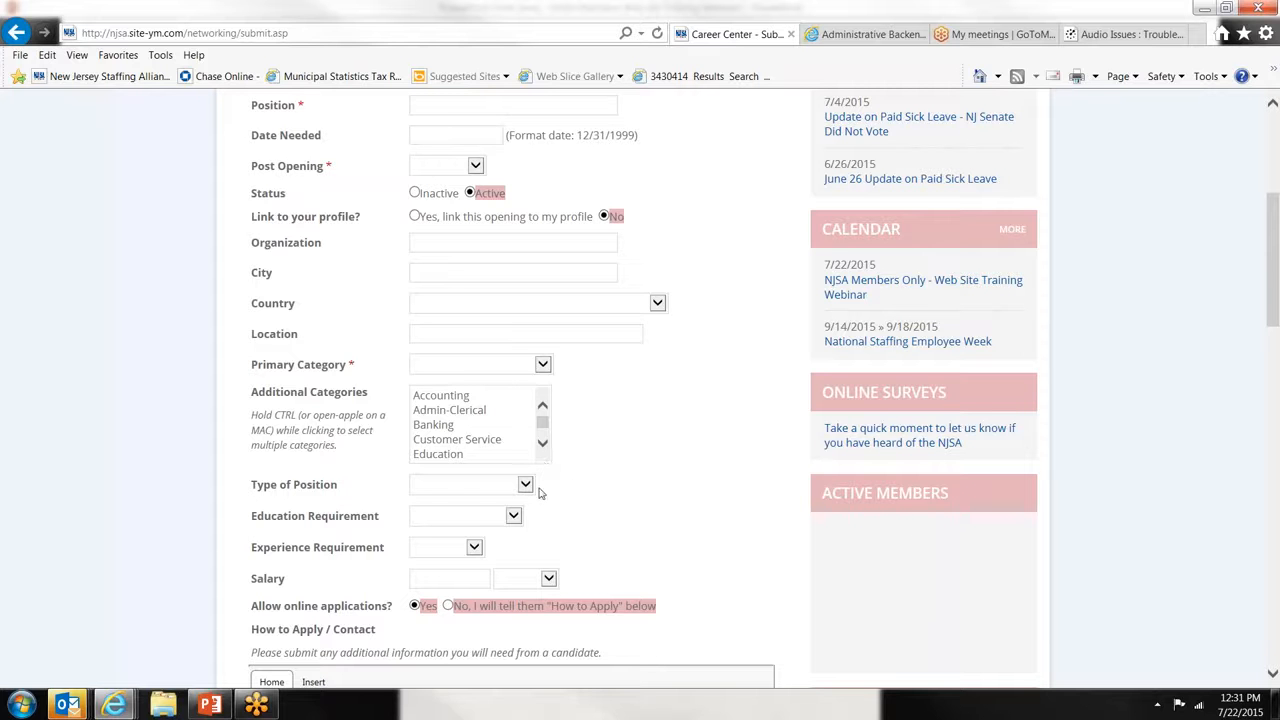
{"action": "left_click", "coordinate": [526, 487]}
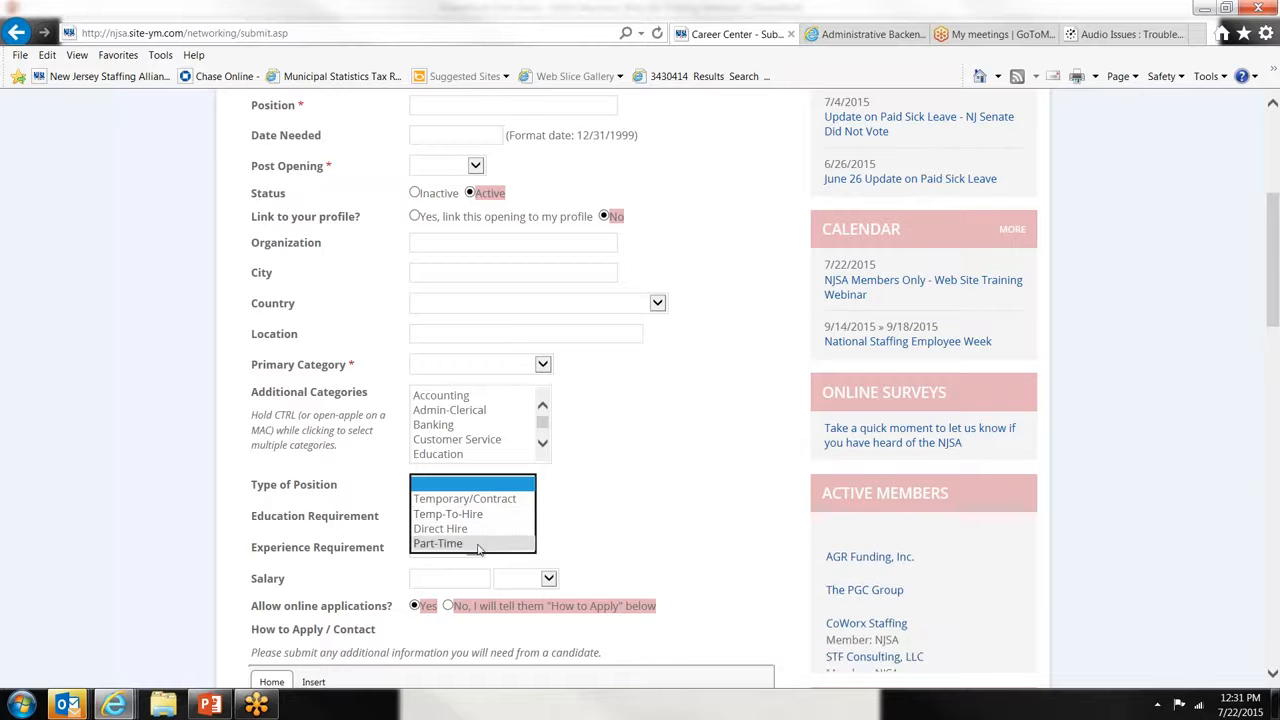
{"action": "left_click", "coordinate": [577, 535]}
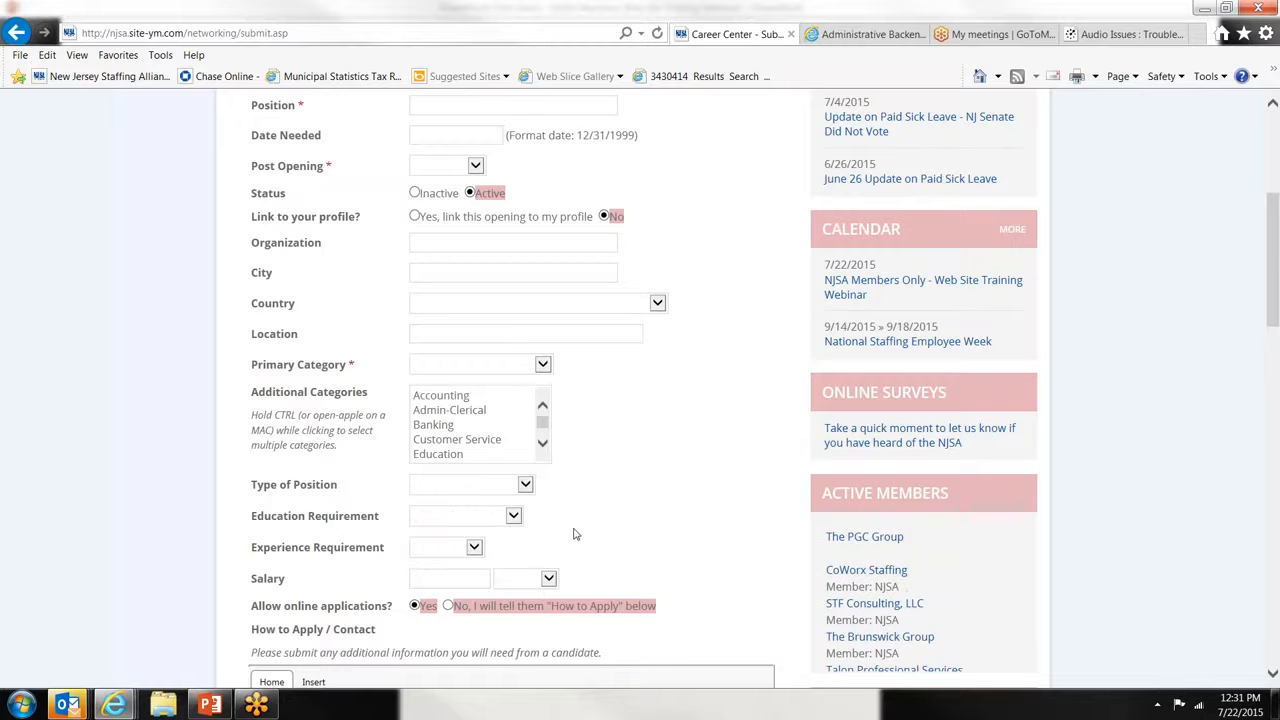
{"action": "left_click", "coordinate": [491, 522]}
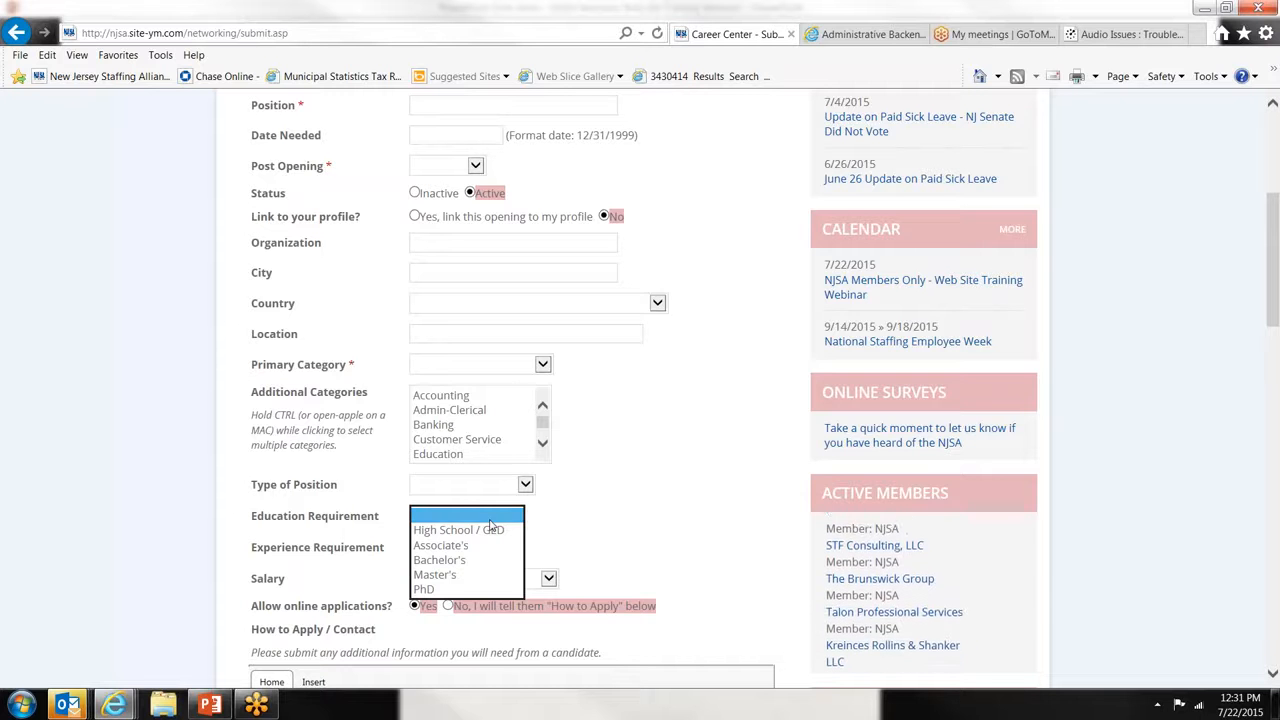
{"action": "left_click", "coordinate": [587, 513]}
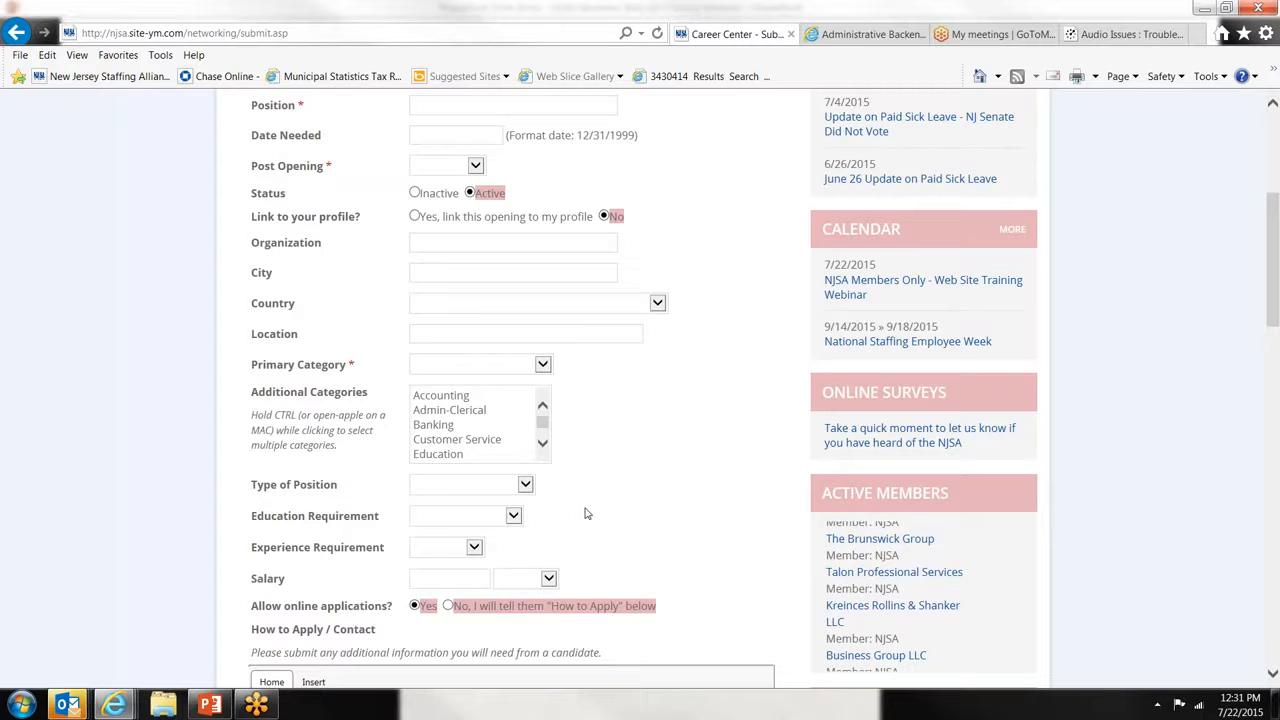
{"action": "left_click", "coordinate": [470, 547]}
{"action": "left_click", "coordinate": [537, 540]}
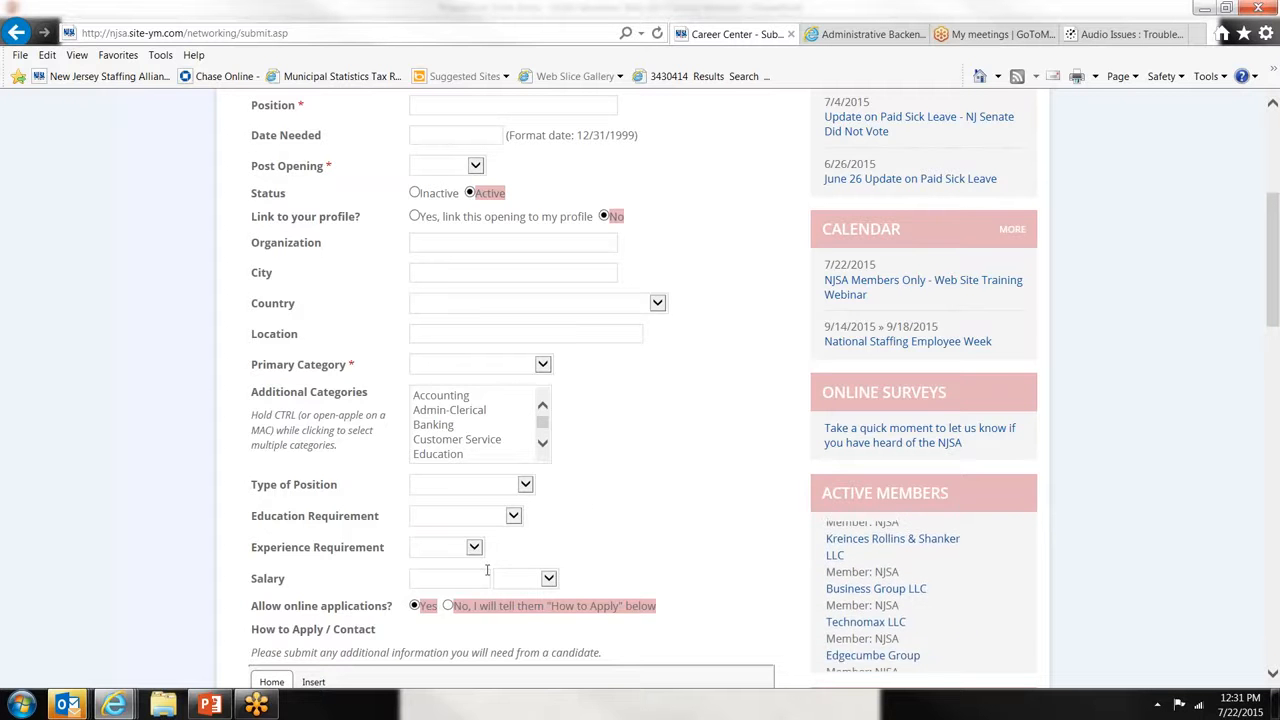
{"action": "scroll", "coordinate": [600, 557], "scroll_direction": "down", "scroll_amount": 3}
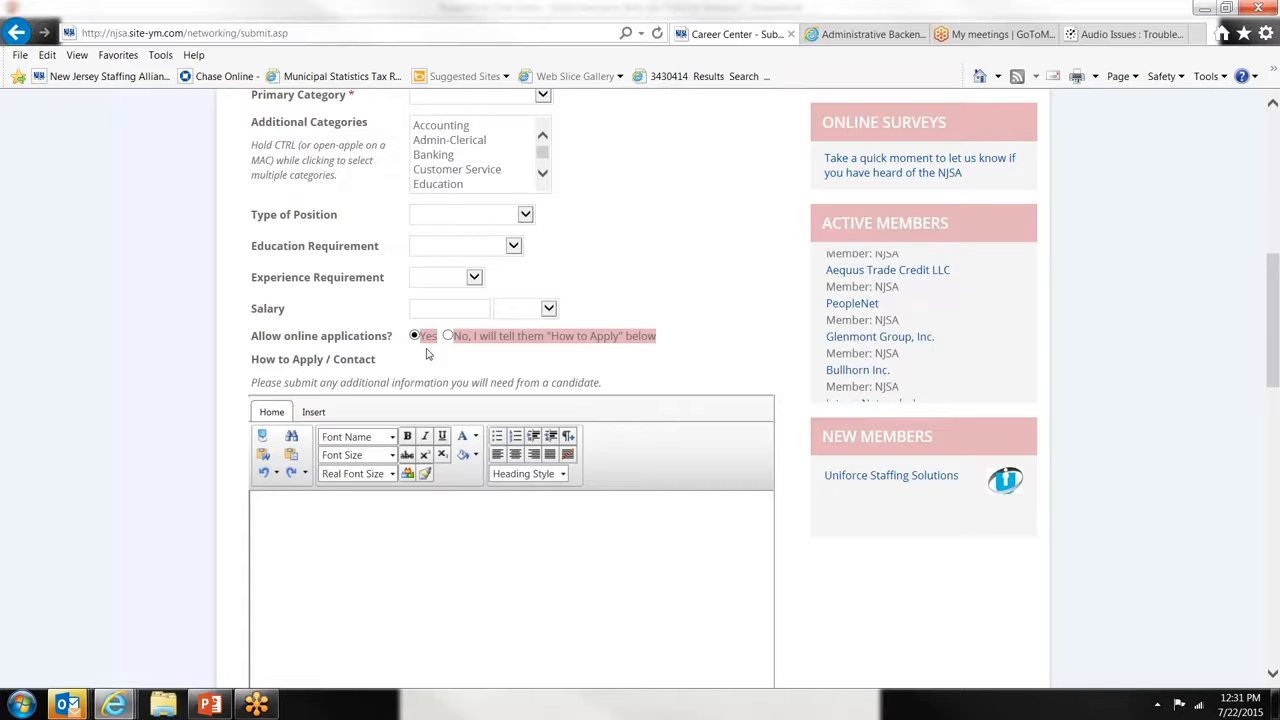
{"action": "scroll", "coordinate": [603, 283], "scroll_direction": "up", "scroll_amount": 6}
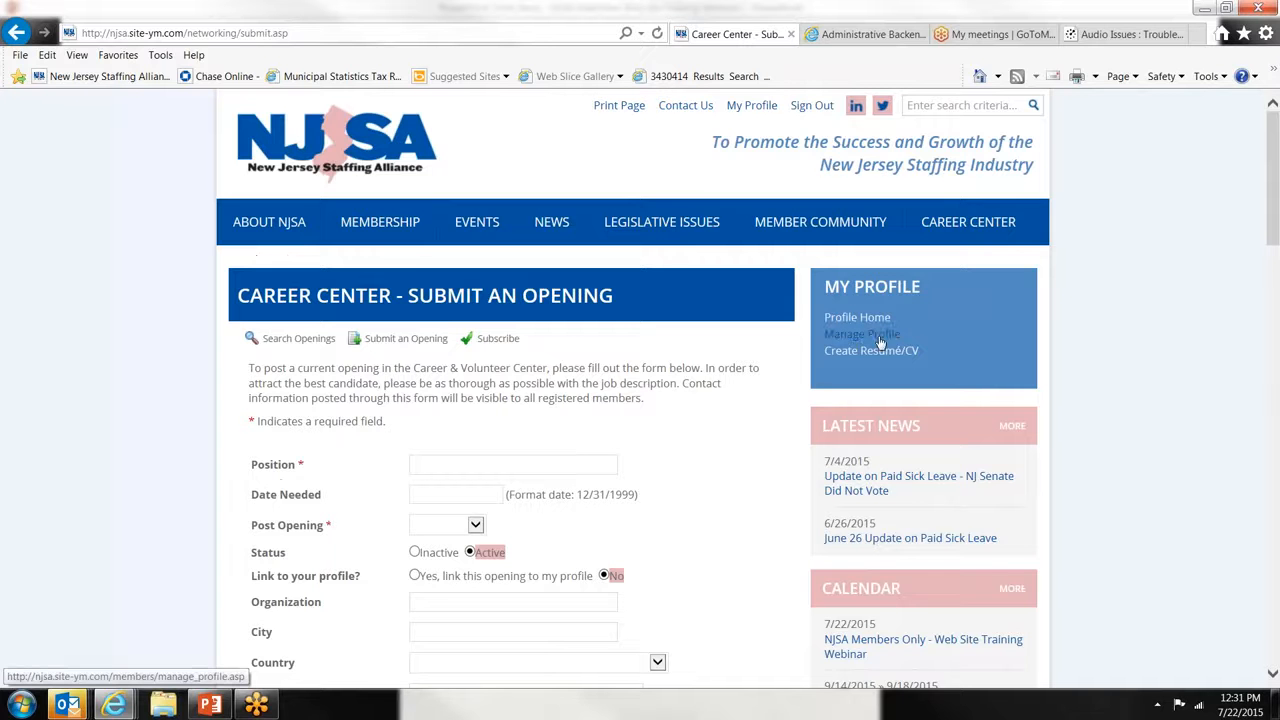
- From Manage Profile, view the applicants for Help Desk Analyst - 2nd shift, which has zero
{"action": "left_click", "coordinate": [880, 343]}
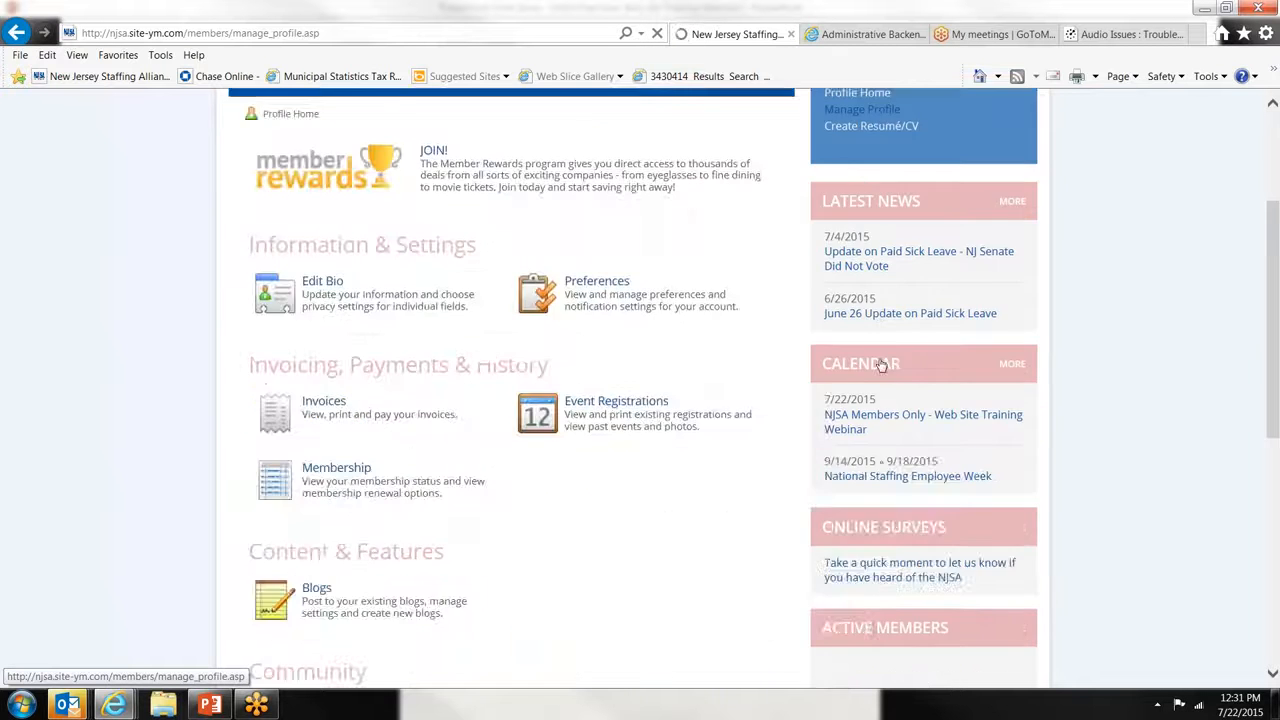
{"action": "scroll", "coordinate": [640, 463], "scroll_direction": "down", "scroll_amount": 6}
{"action": "left_click", "coordinate": [416, 414]}
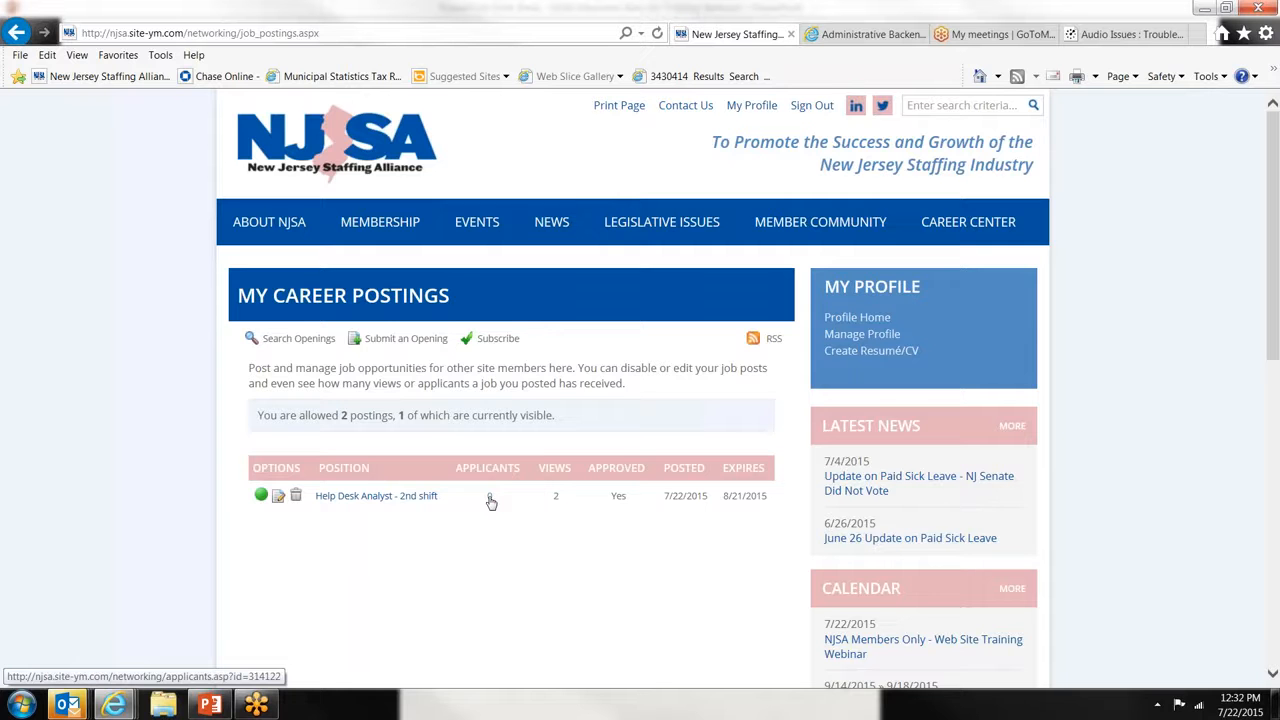
{"action": "left_click", "coordinate": [490, 497]}
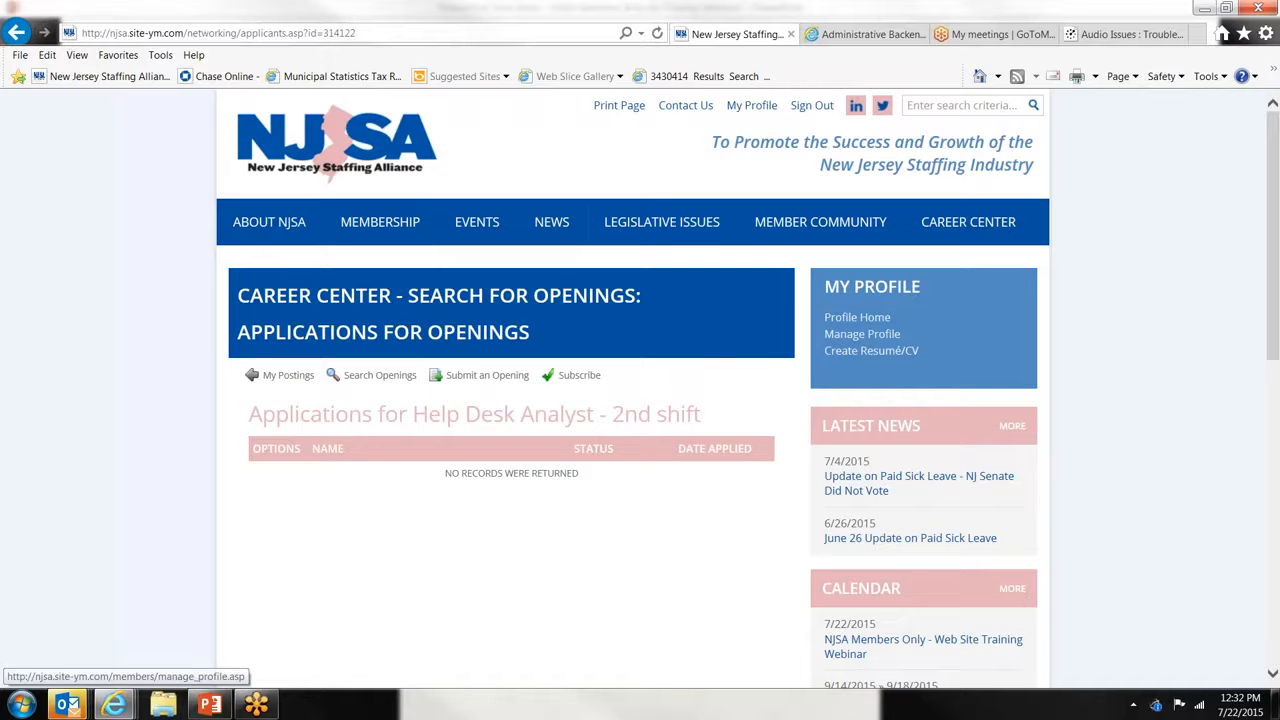
- Reopen the blank Submit an Opening form at its How to Apply / Contact editor
{"action": "left_click", "coordinate": [452, 376]}
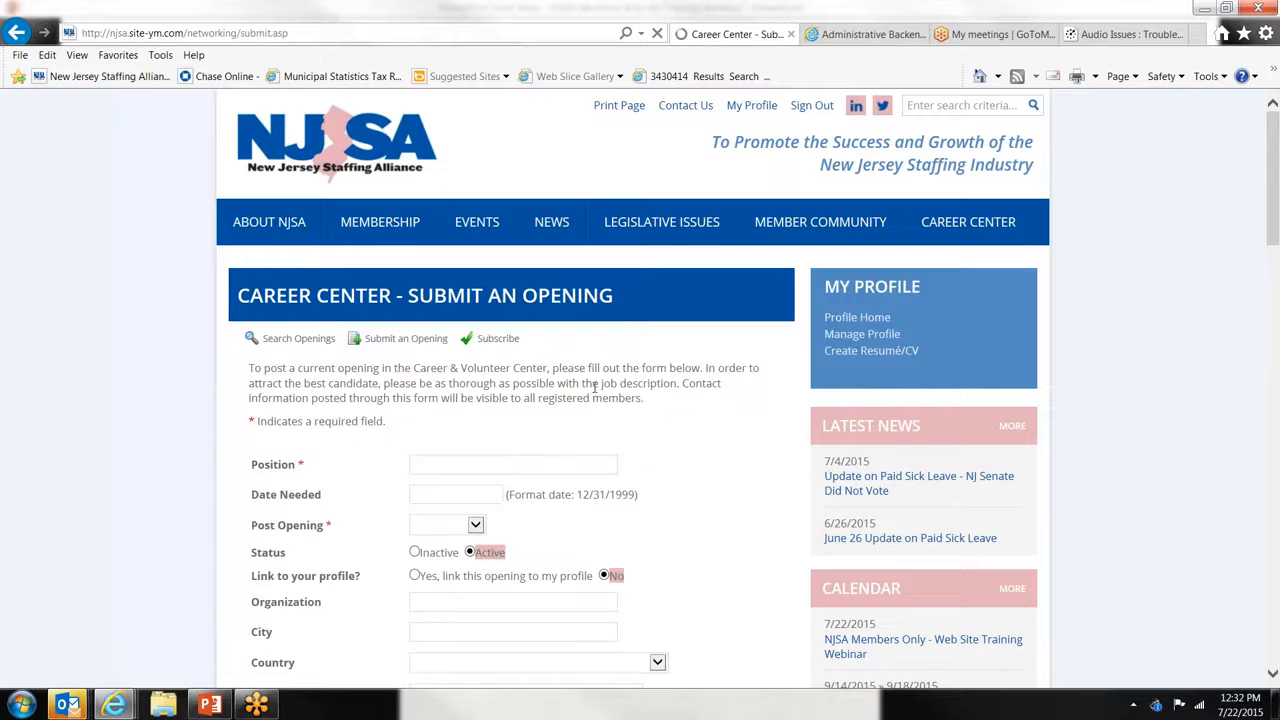
{"action": "scroll", "coordinate": [669, 394], "scroll_direction": "down", "scroll_amount": 3}
{"action": "scroll", "coordinate": [671, 397], "scroll_direction": "down", "scroll_amount": 2}
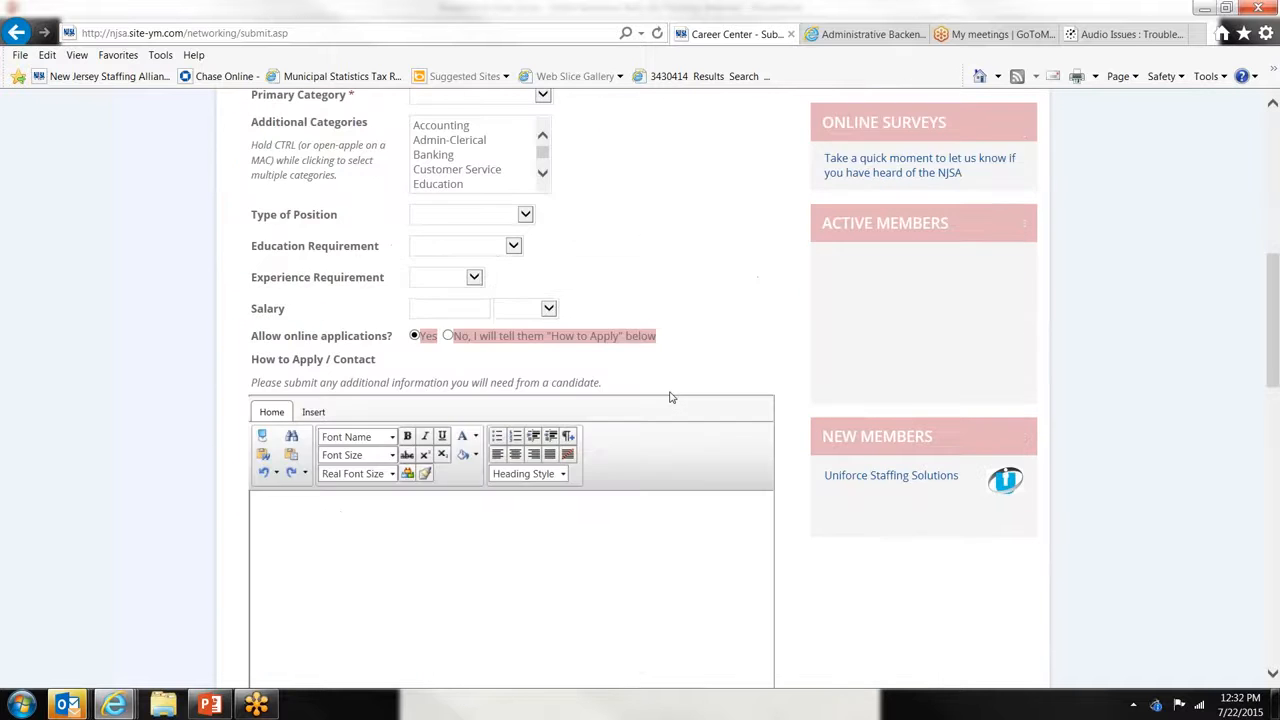
{"action": "scroll", "coordinate": [671, 397], "scroll_direction": "down", "scroll_amount": 1}
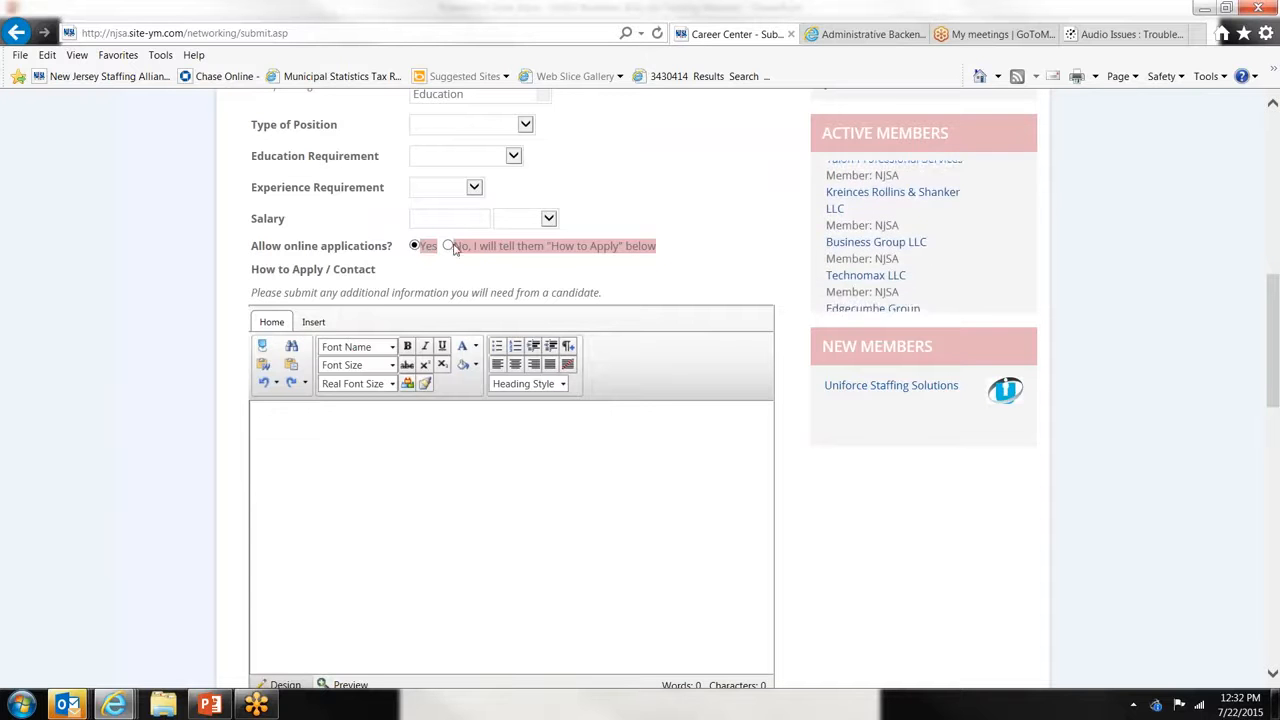
- Set online applications to No and enter a contact e-mail line in How to Apply
{"action": "left_click", "coordinate": [447, 246]}
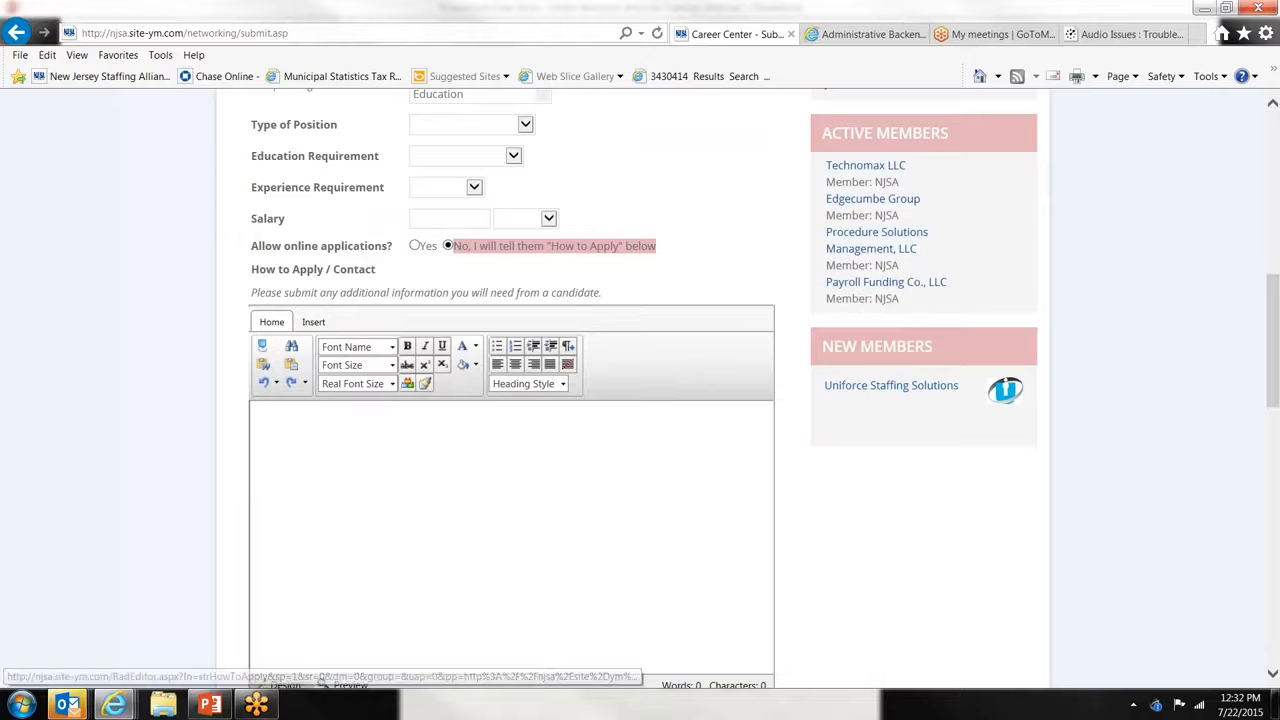
{"action": "left_click", "coordinate": [430, 431]}
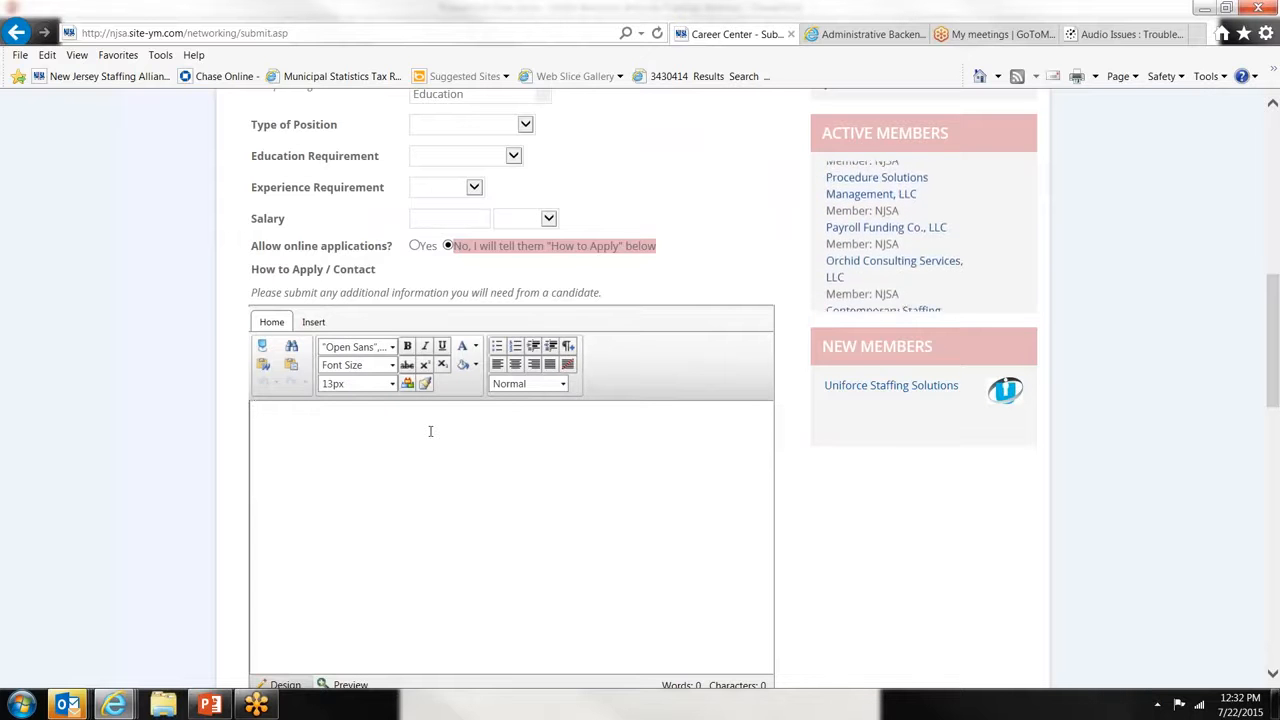
{"action": "type", "text": "e"}
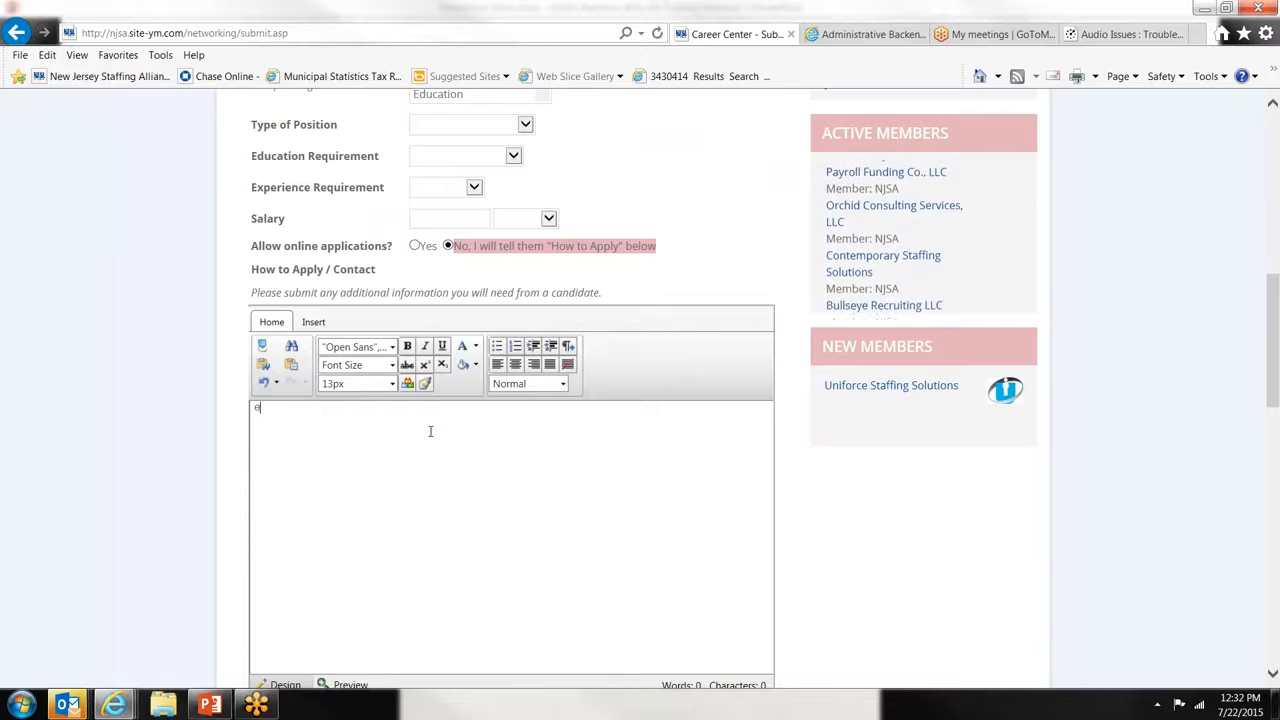
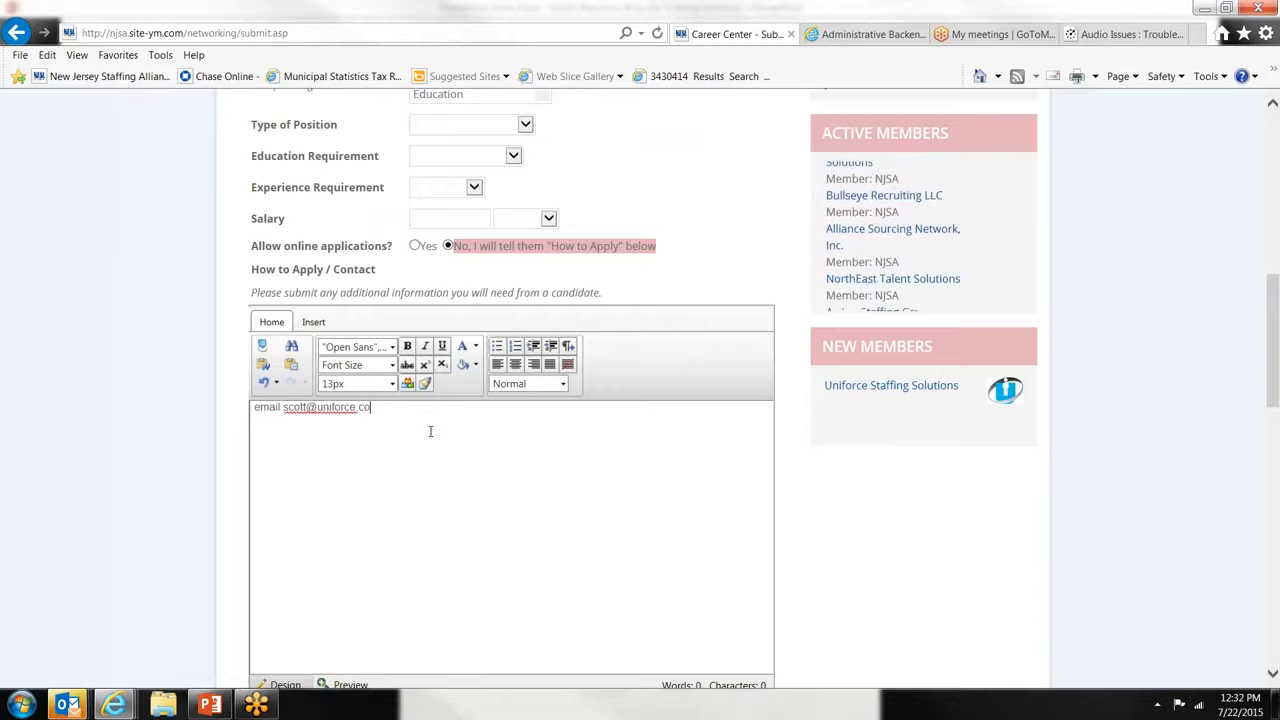
{"action": "key", "text": "Return"}
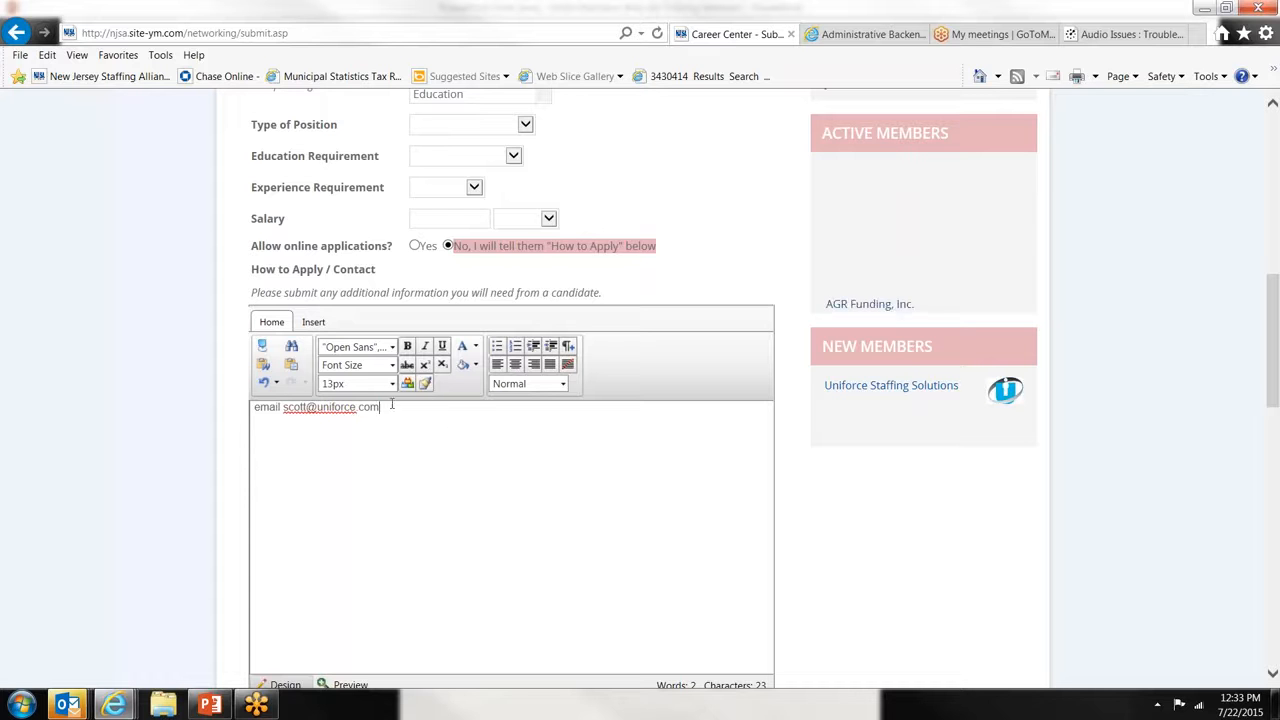
{"action": "left_click_drag", "start_coordinate": [393, 405], "coordinate": [254, 407]}
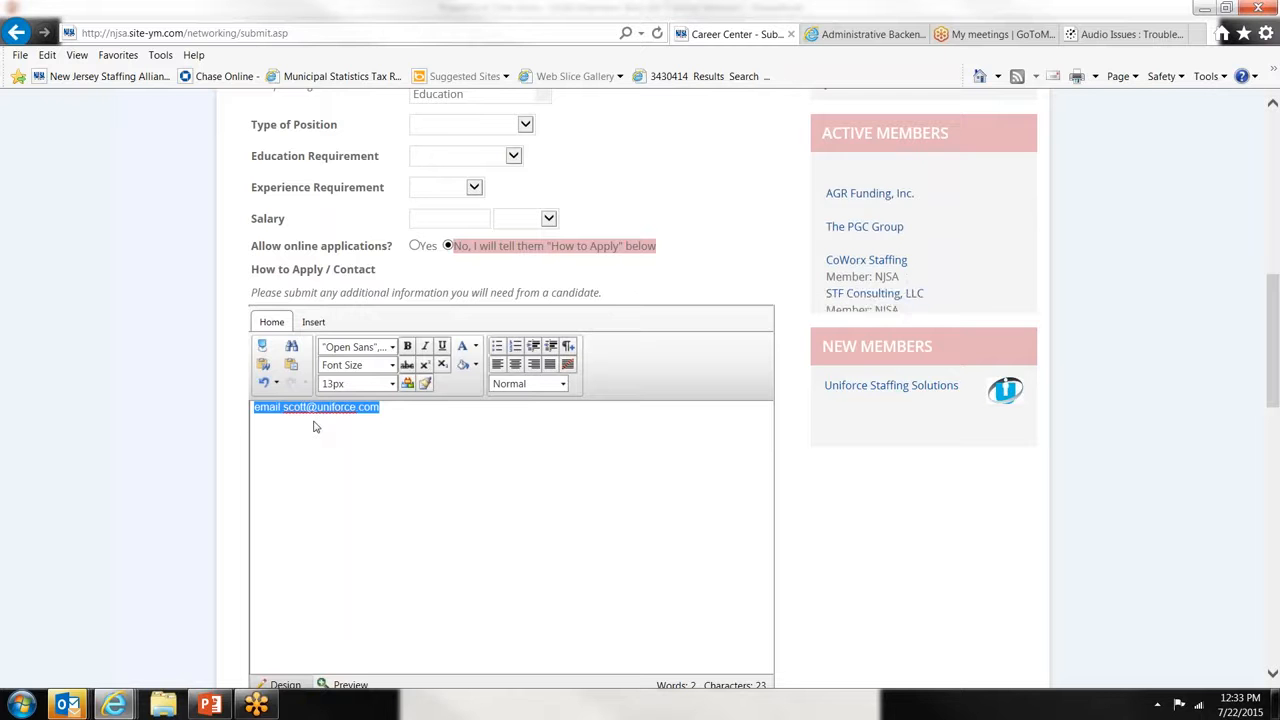
{"action": "type", "text": "AP"}
{"action": "key", "text": "BackSpace"}
{"action": "type", "text": "pply "}
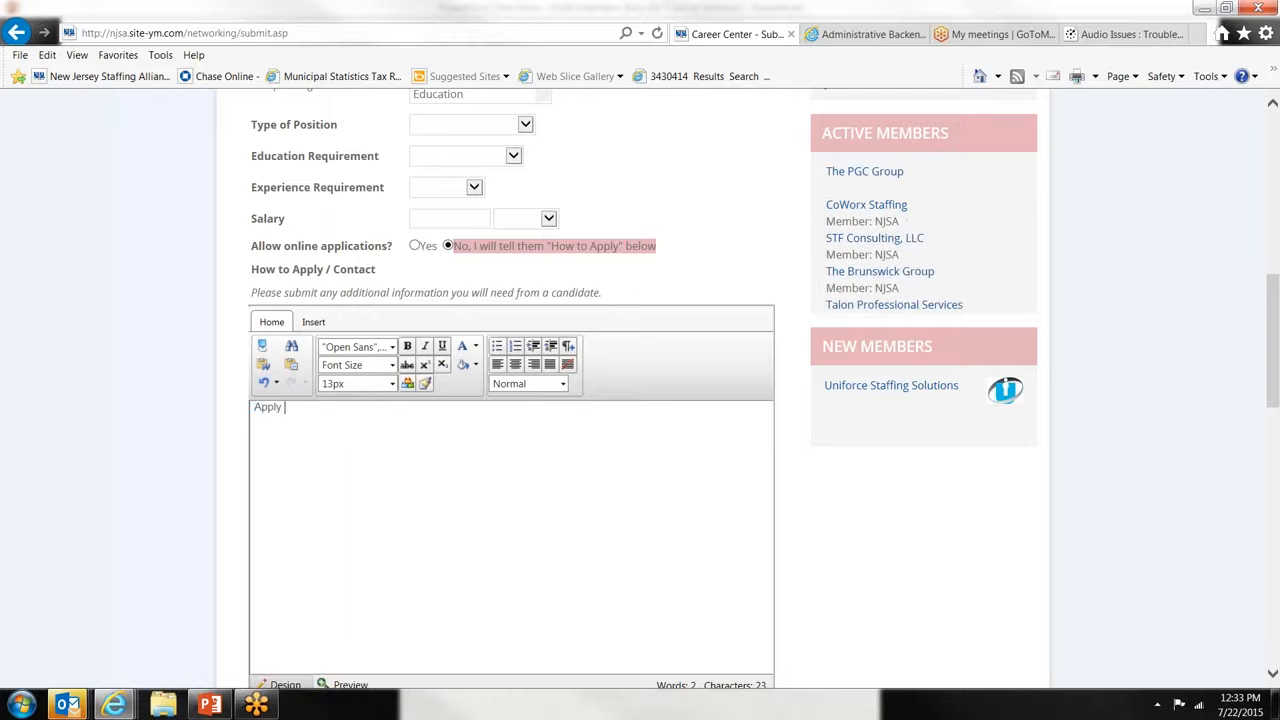
{"action": "type", "text": "online now at ww"}
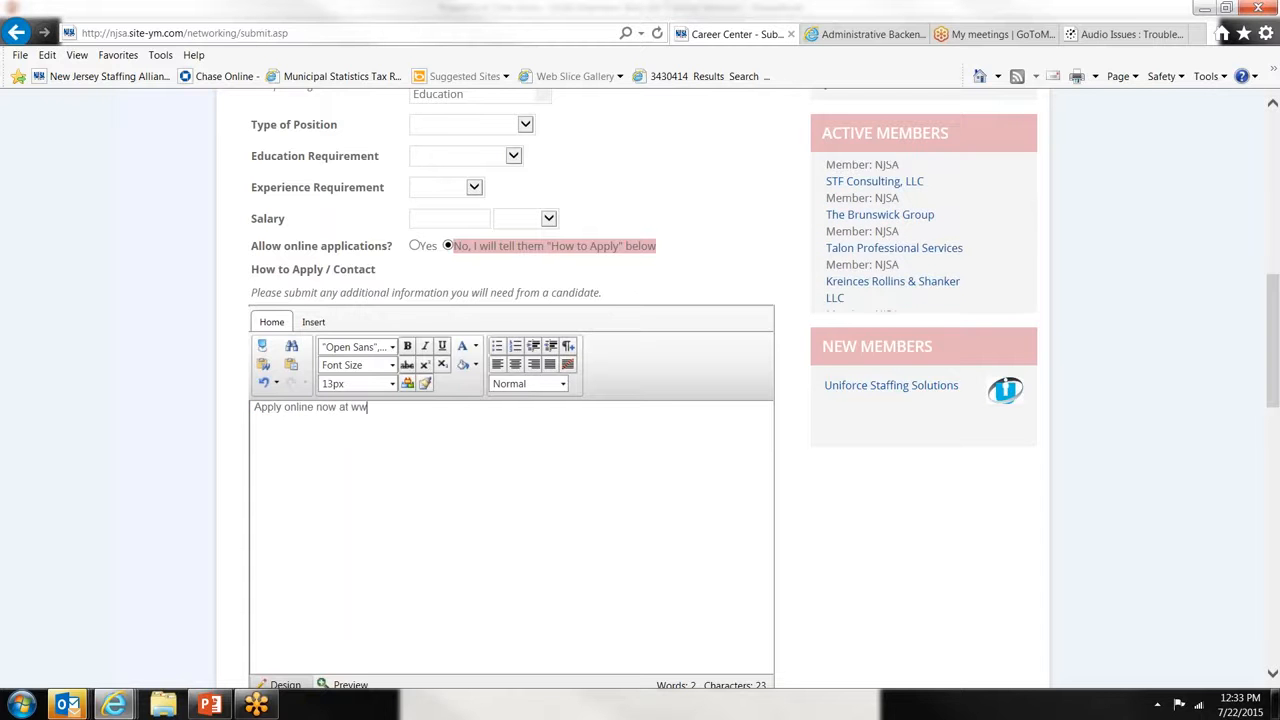
{"action": "type", "text": "w.uniforce."}
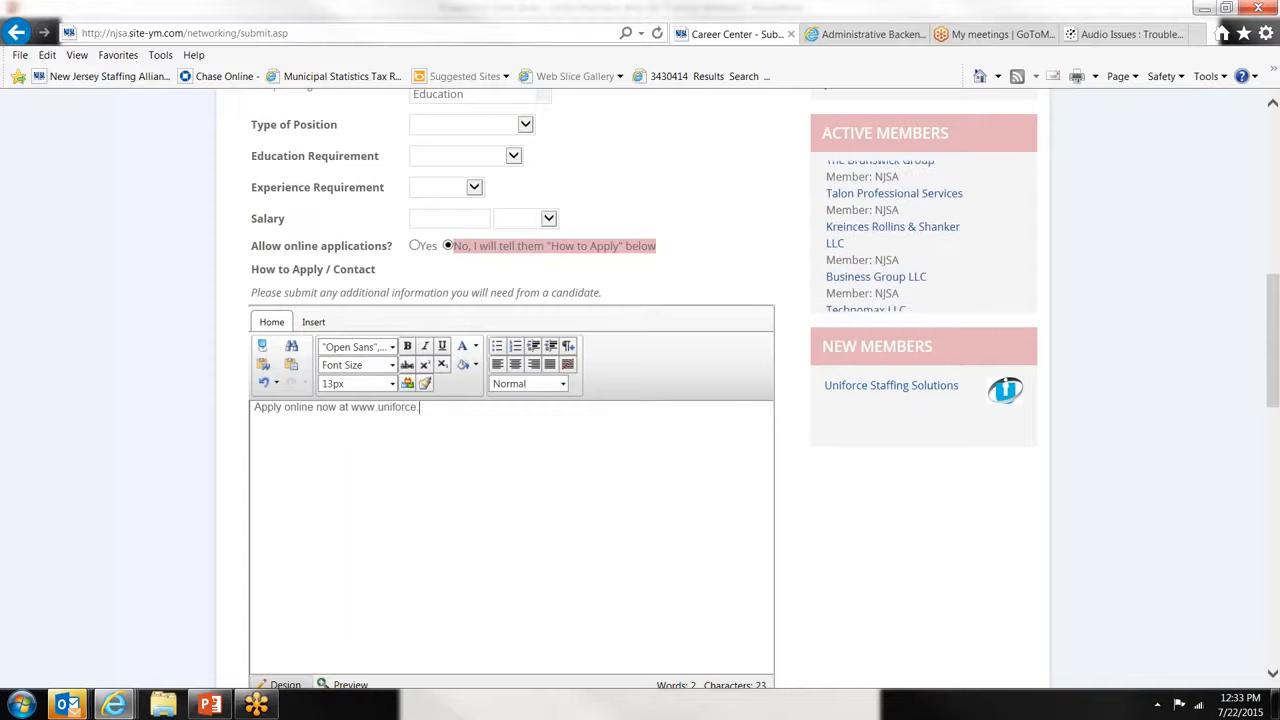
{"action": "type", "text": "com/jobsearcha"}
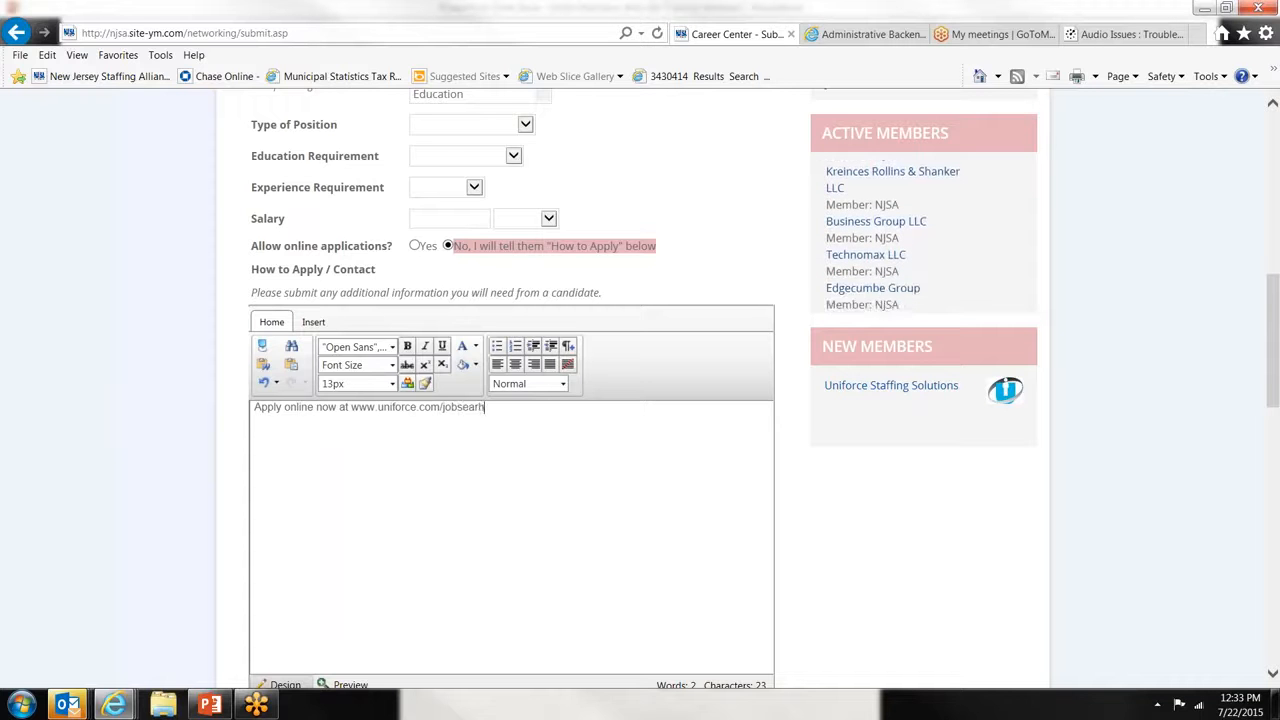
{"action": "key", "text": "BackSpace"}
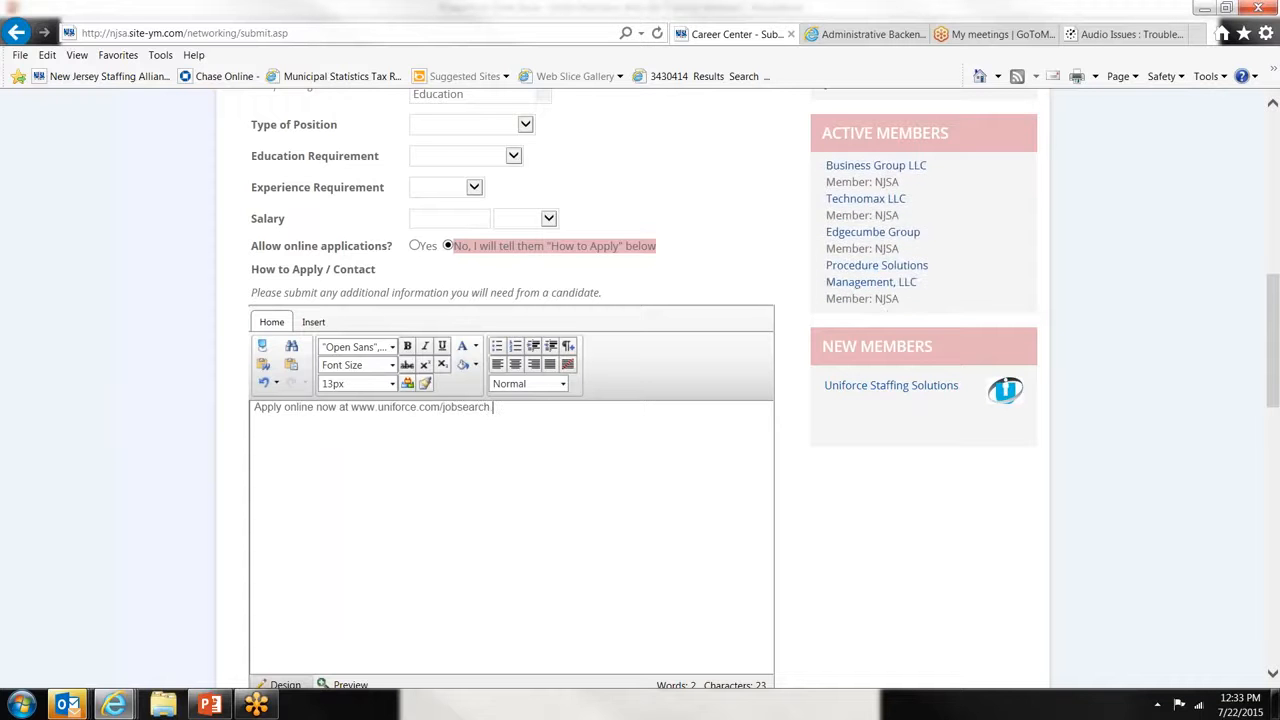
{"action": "type", "text": ".asp"}
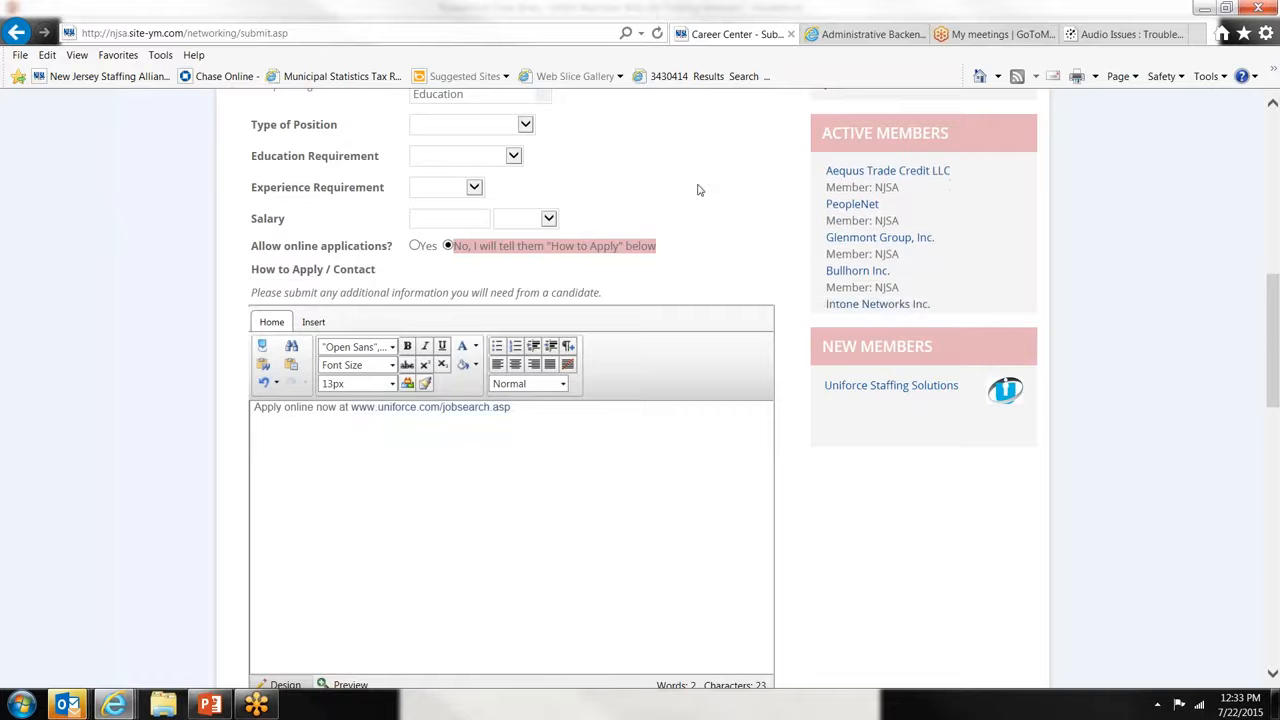
{"action": "scroll", "coordinate": [698, 190], "scroll_direction": "down", "scroll_amount": 5}
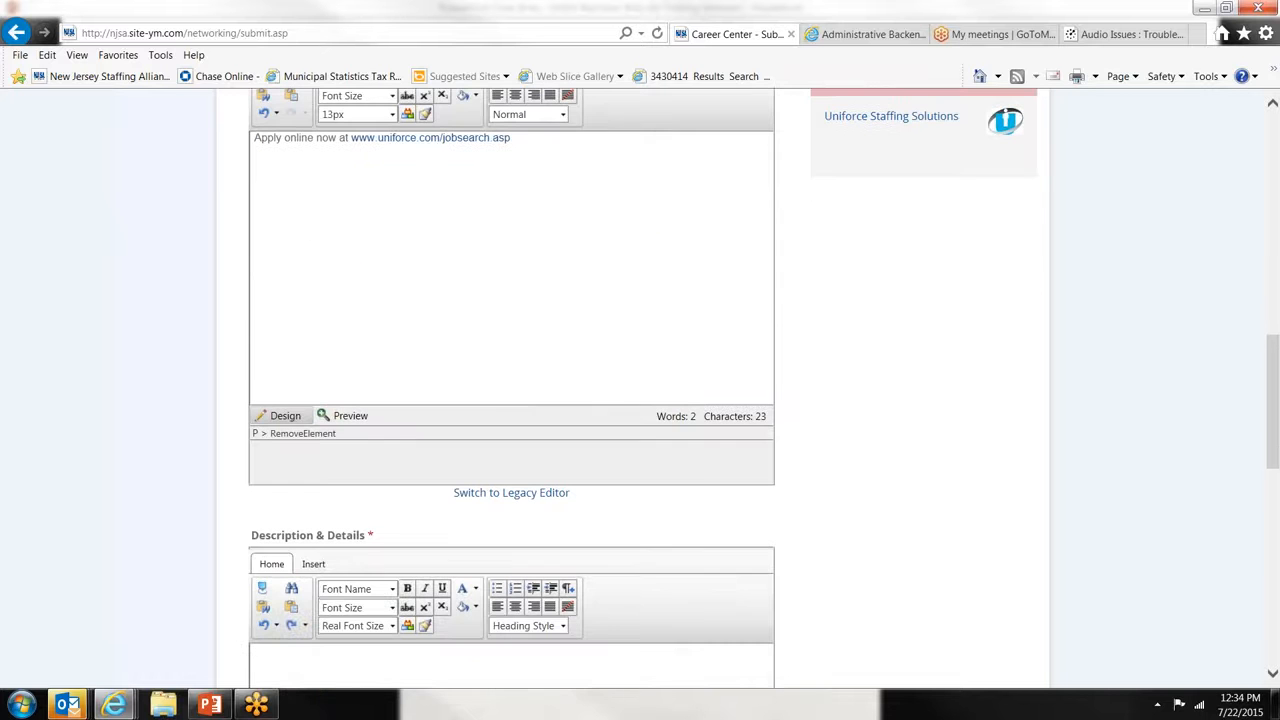
{"action": "scroll", "coordinate": [513, 145], "scroll_direction": "down", "scroll_amount": 7}
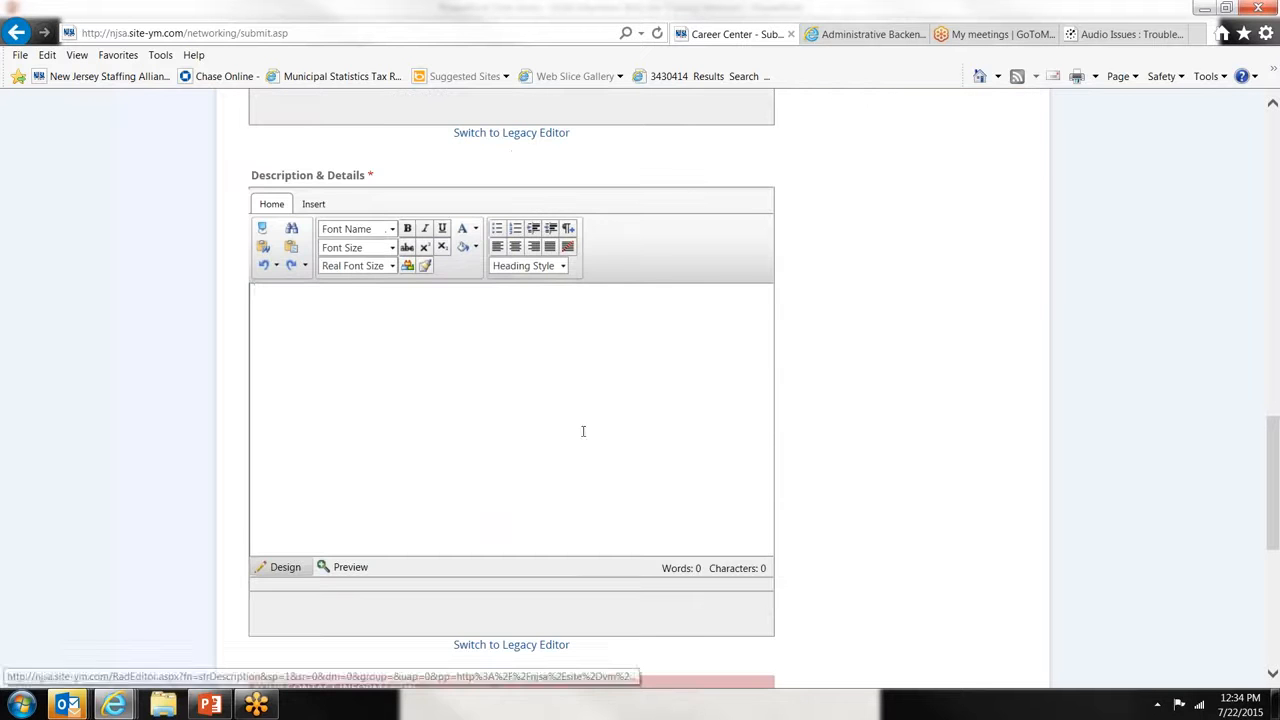
{"action": "left_click", "coordinate": [524, 400]}
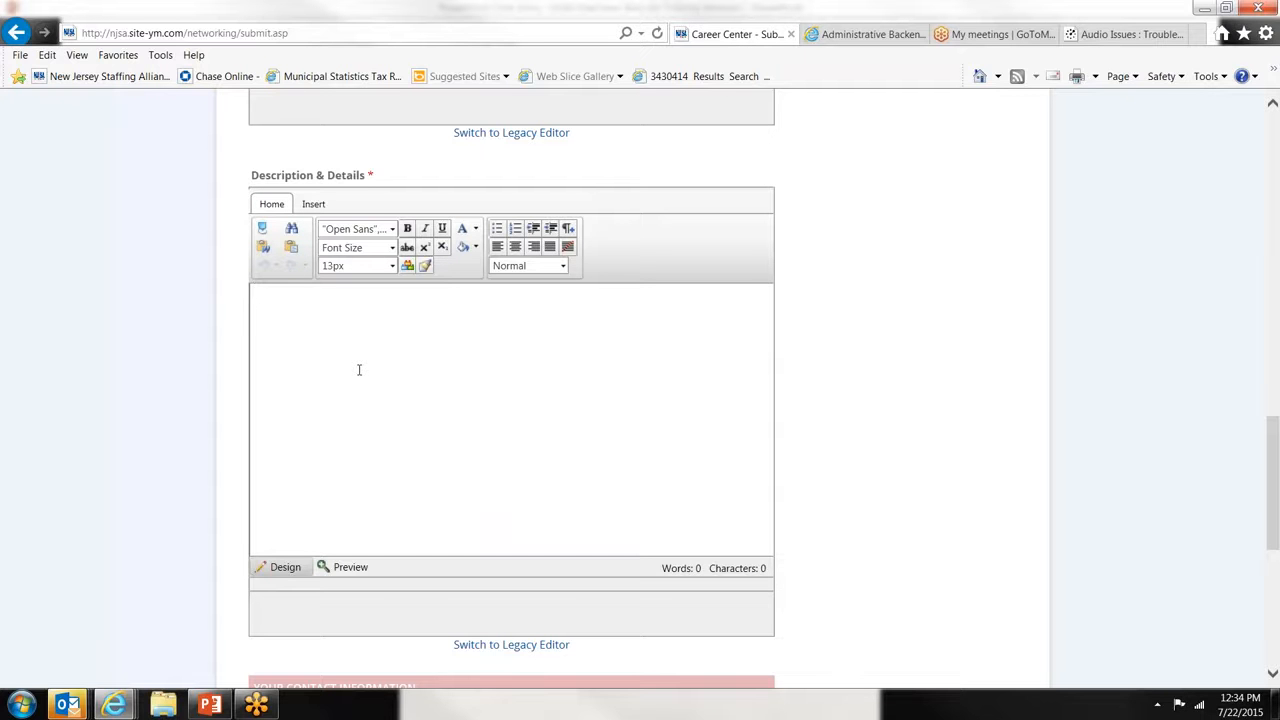
{"action": "scroll", "coordinate": [359, 370], "scroll_direction": "down", "scroll_amount": 5}
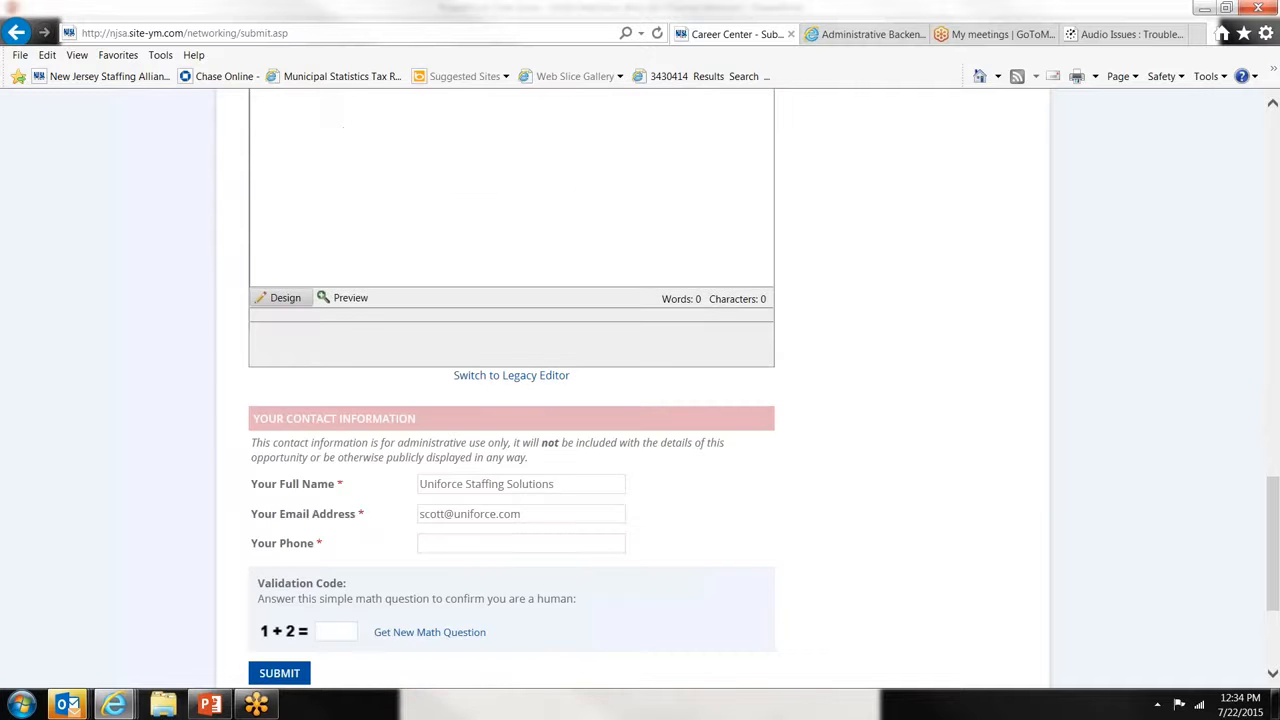
{"action": "scroll", "coordinate": [383, 471], "scroll_direction": "up", "scroll_amount": 5}
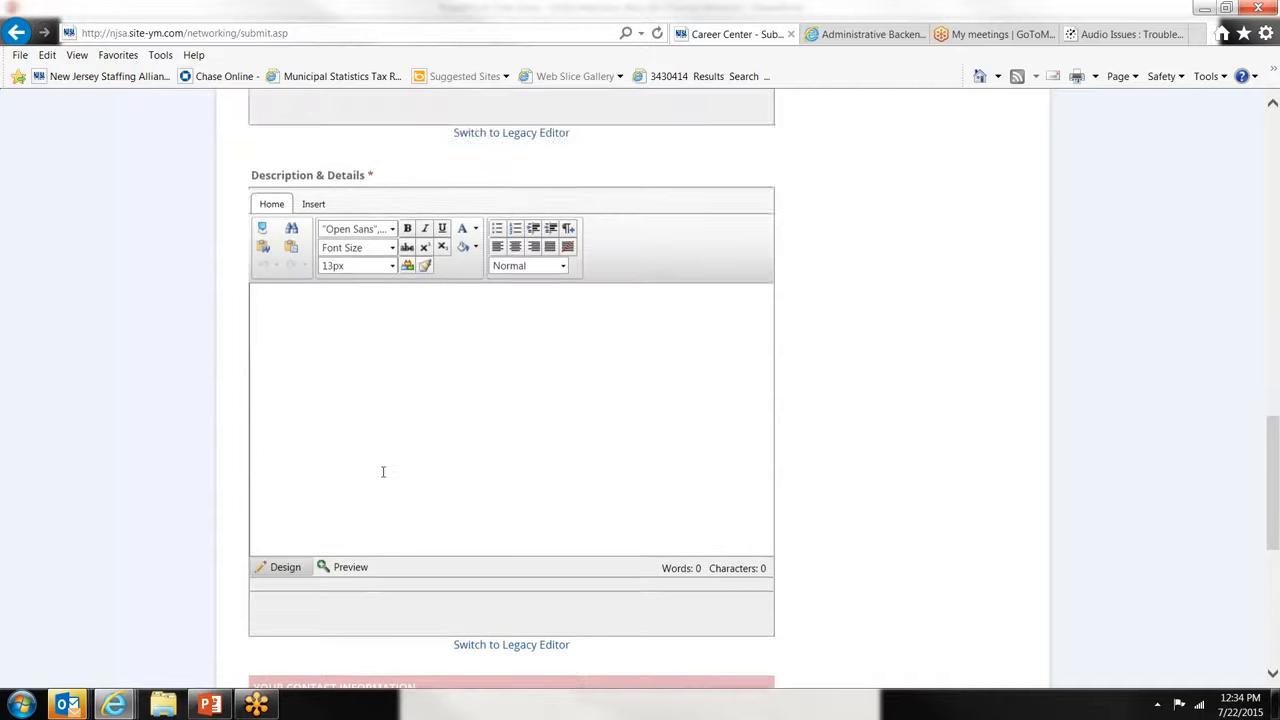
{"action": "scroll", "coordinate": [403, 509], "scroll_direction": "down", "scroll_amount": 5}
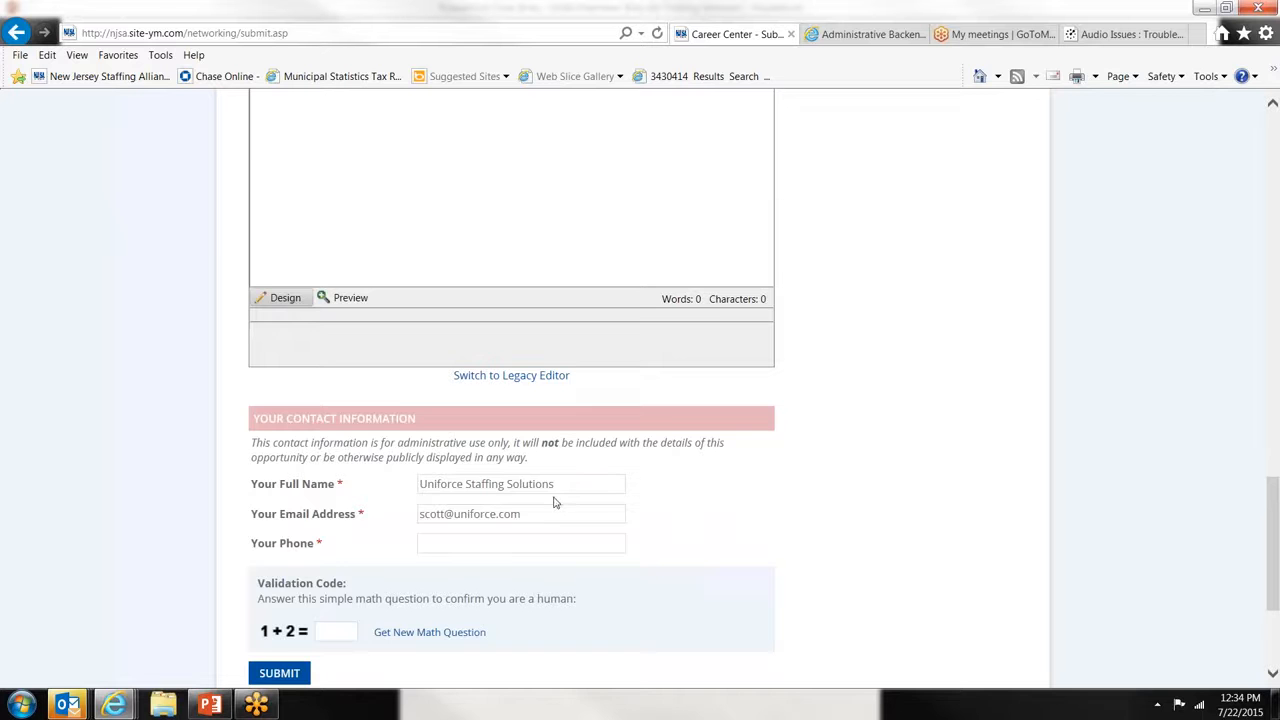
{"action": "scroll", "coordinate": [555, 502], "scroll_direction": "down", "scroll_amount": 1}
{"action": "scroll", "coordinate": [555, 502], "scroll_direction": "down", "scroll_amount": 2}
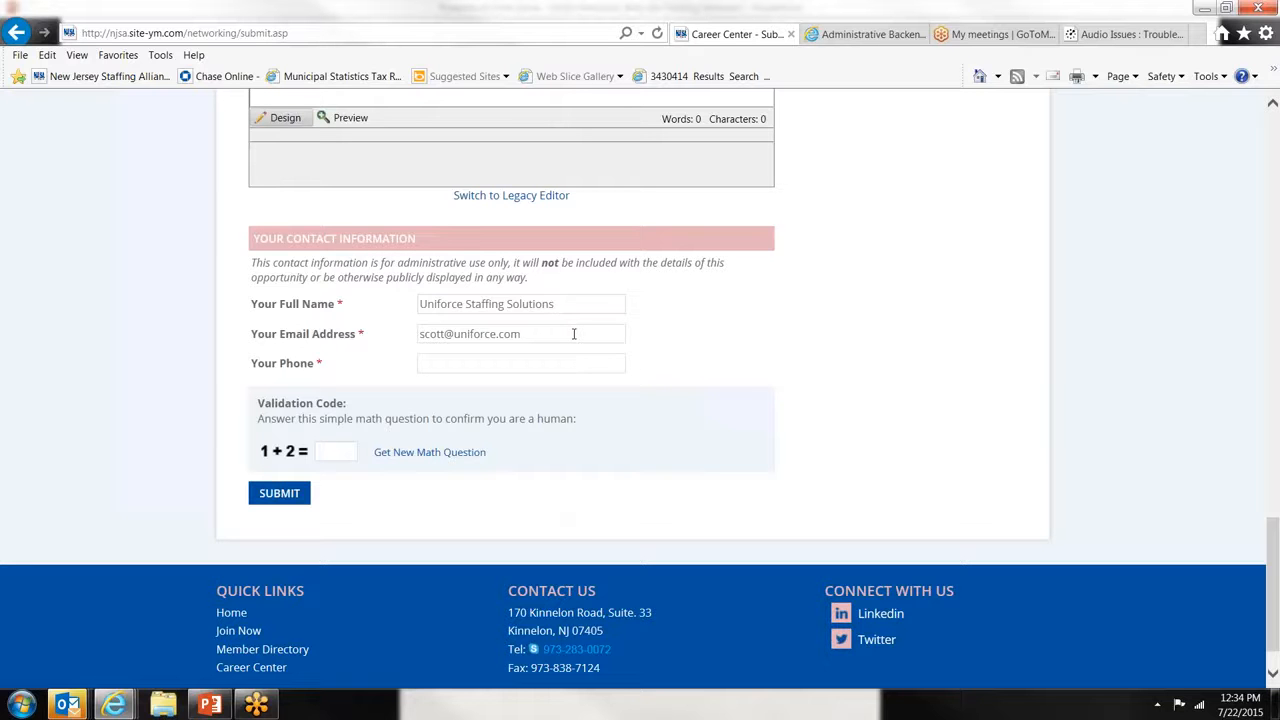
{"action": "left_click", "coordinate": [511, 362]}
{"action": "scroll", "coordinate": [640, 400], "scroll_direction": "up", "scroll_amount": 10}
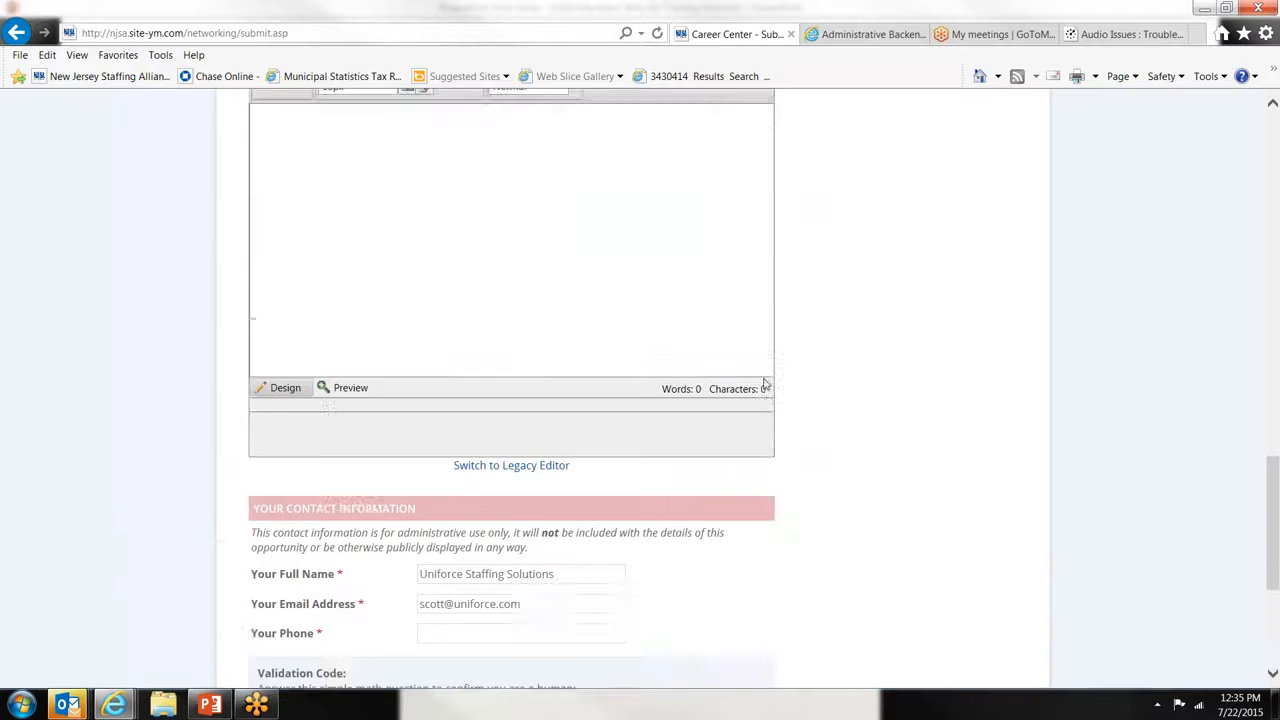
{"action": "scroll", "coordinate": [512, 400], "scroll_direction": "up", "scroll_amount": 1}
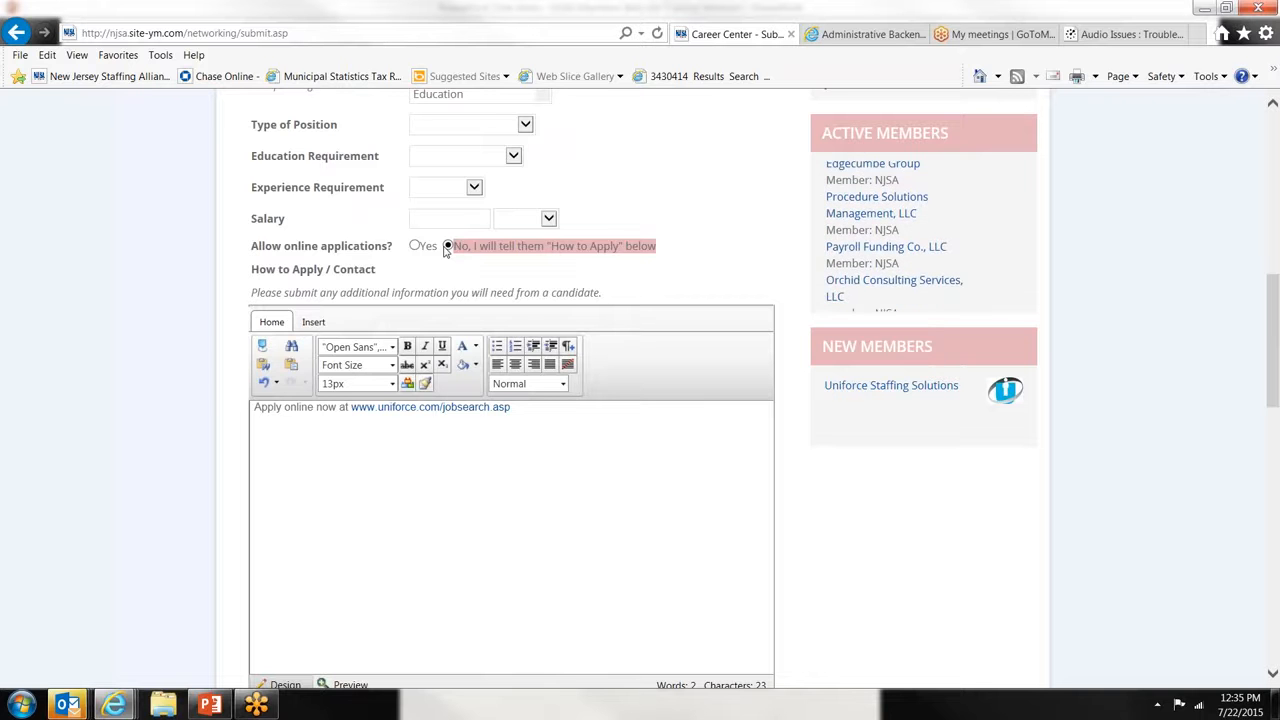
{"action": "scroll", "coordinate": [447, 250], "scroll_direction": "down", "scroll_amount": 4}
{"action": "scroll", "coordinate": [511, 400], "scroll_direction": "down", "scroll_amount": 5}
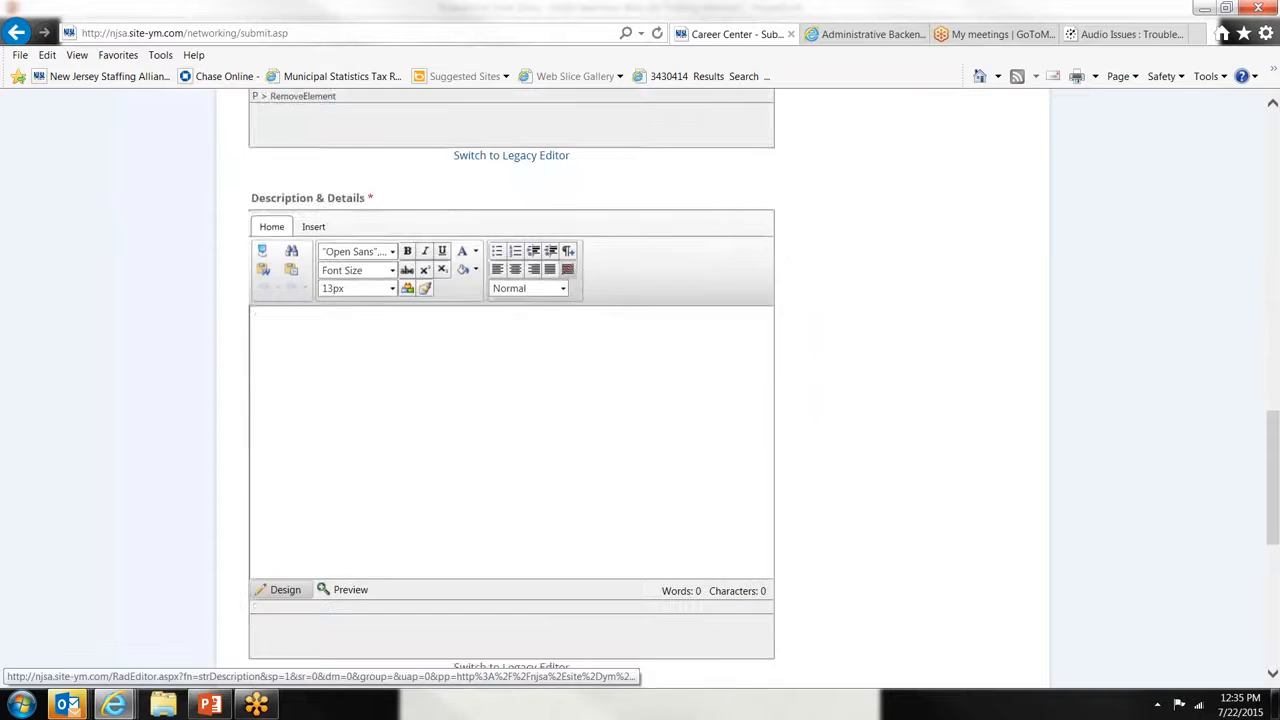
{"action": "scroll", "coordinate": [640, 380], "scroll_direction": "down", "scroll_amount": 2}
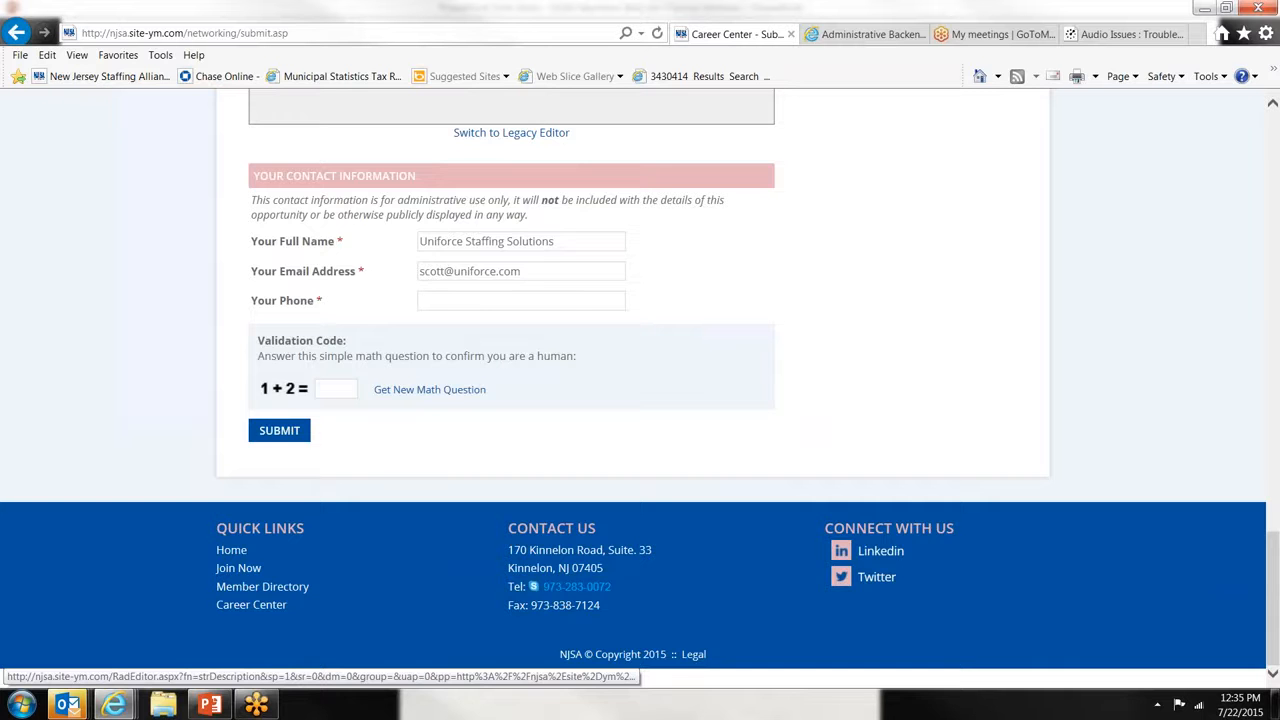
{"action": "scroll", "coordinate": [640, 390], "scroll_direction": "up", "scroll_amount": 15}
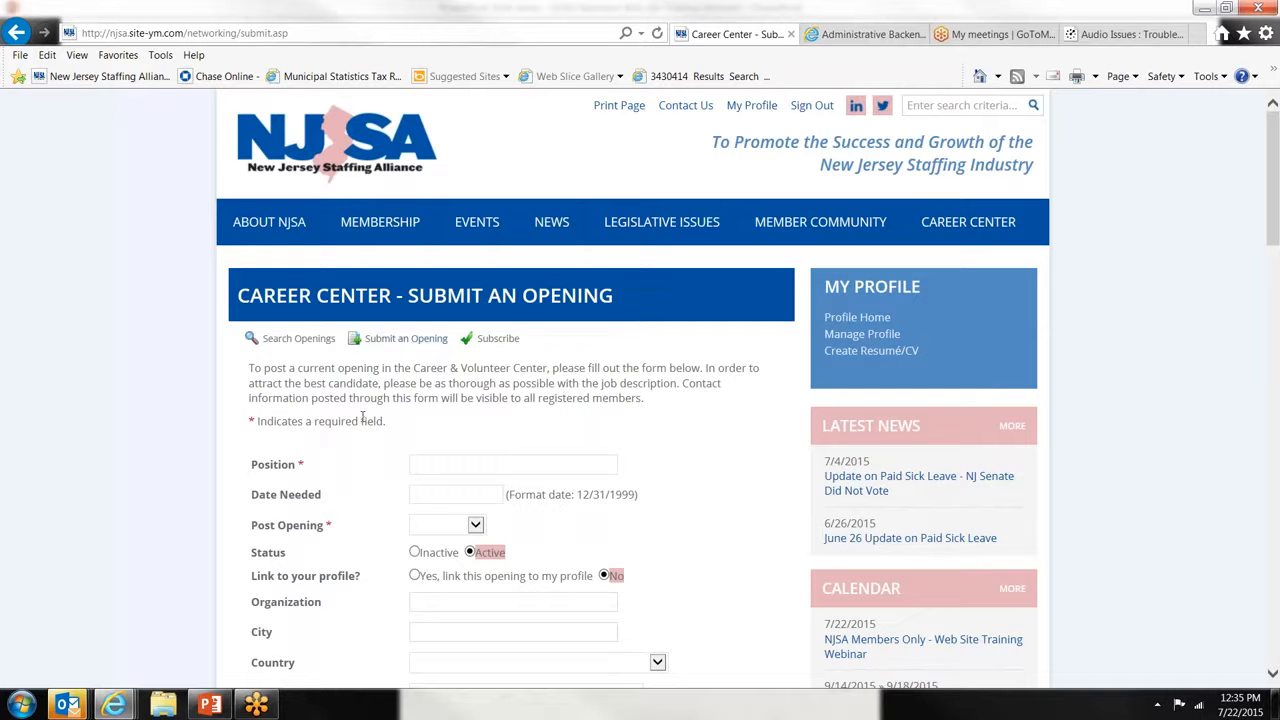
- Leave the opening form via Manage Profile and go to the Career Center main page
{"action": "left_click", "coordinate": [848, 334]}
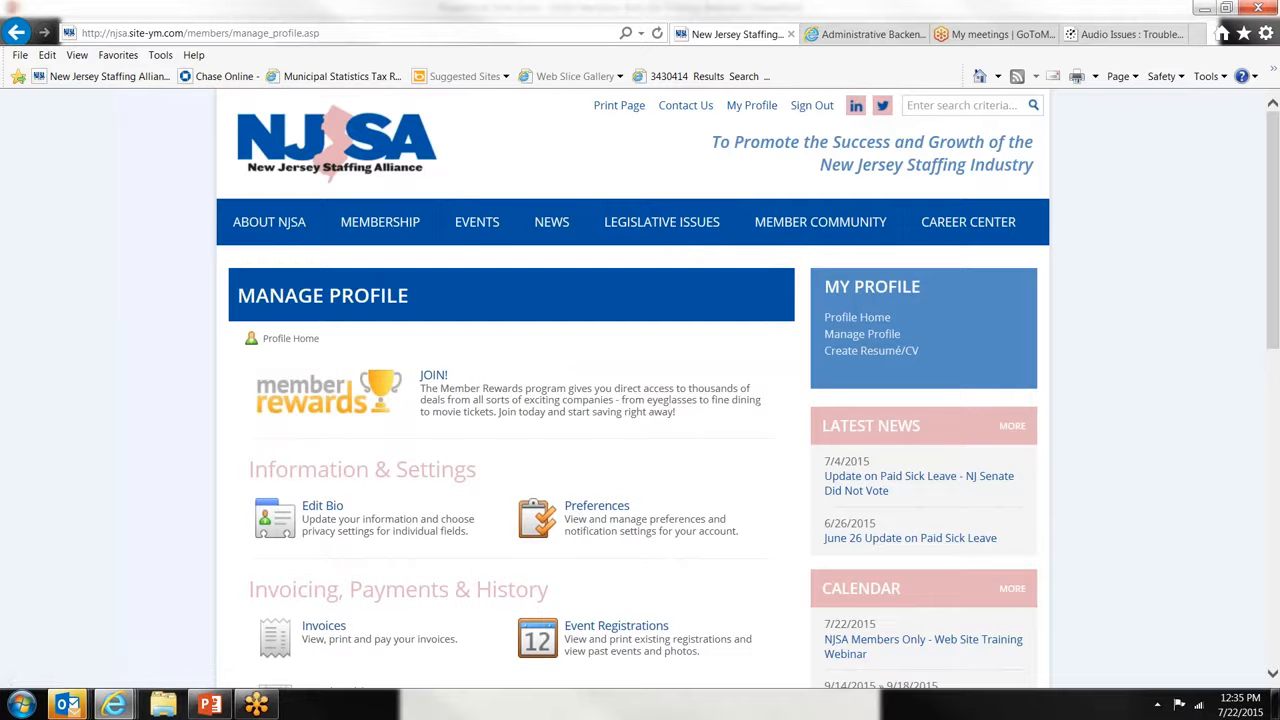
{"action": "left_click", "coordinate": [953, 220]}
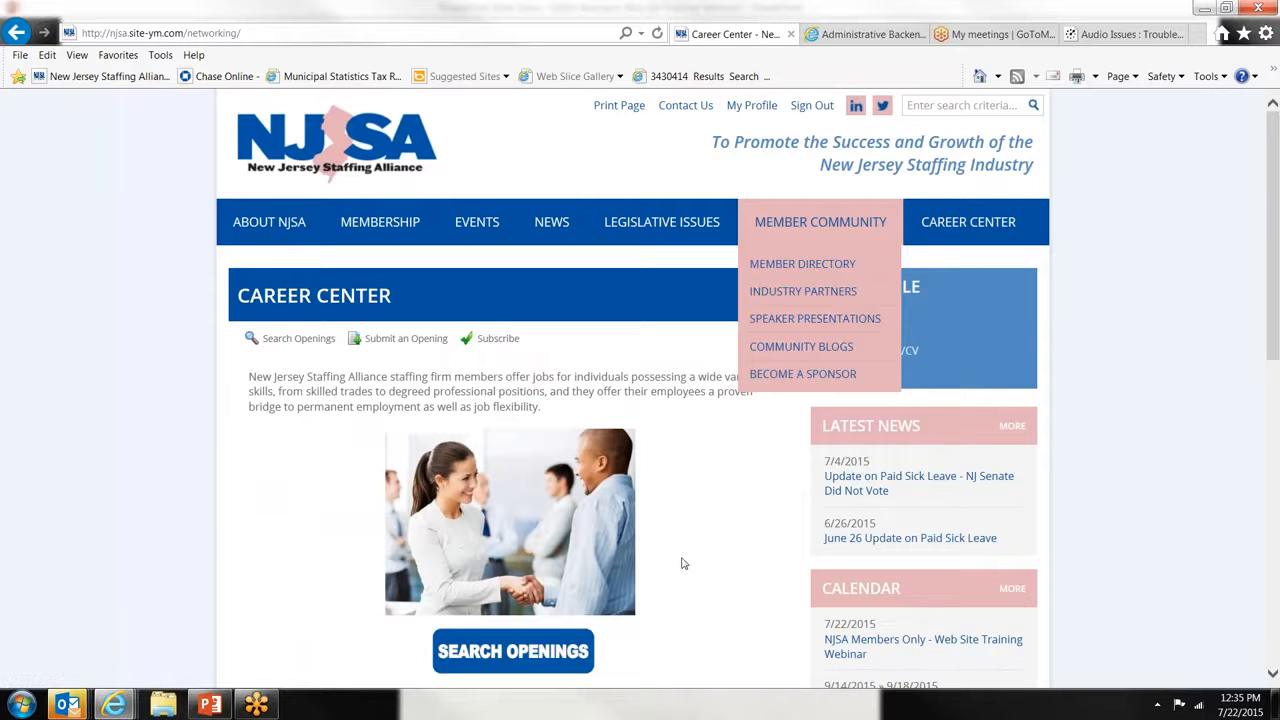
- Search openings in Any Category with position type Doesn't Matter, finding 14 openings
{"action": "scroll", "coordinate": [702, 590], "scroll_direction": "down", "scroll_amount": 2}
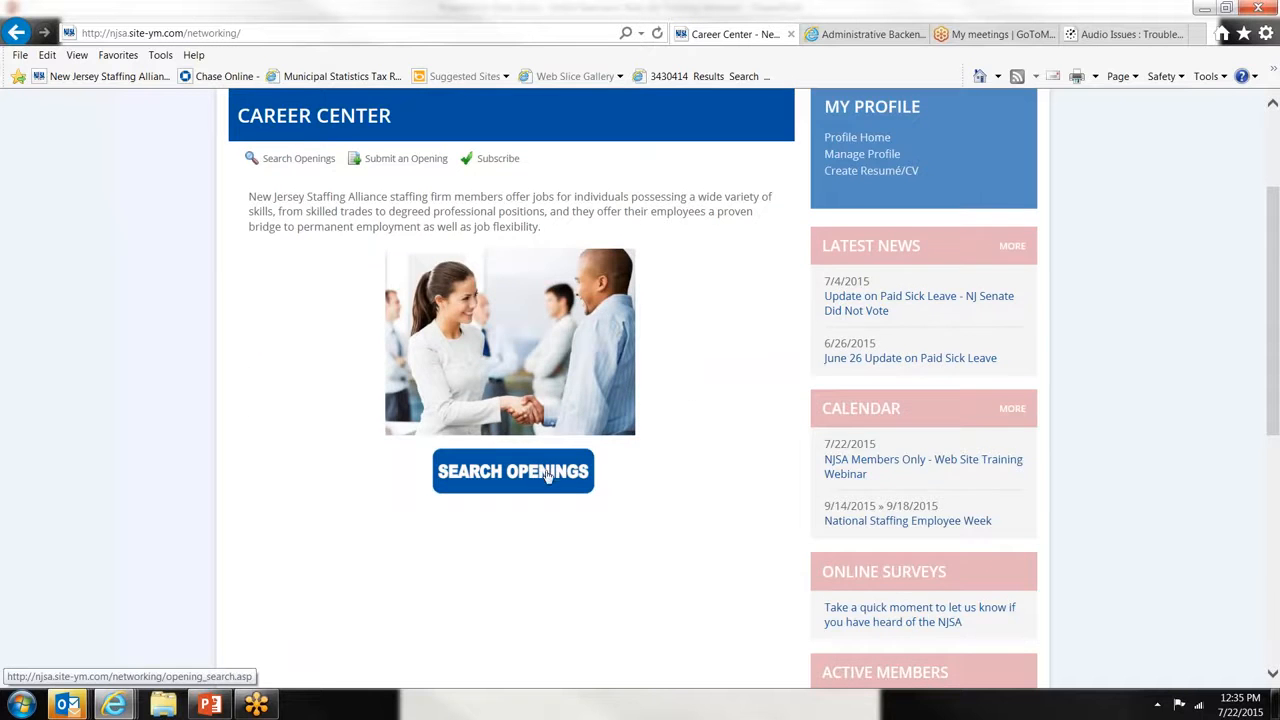
{"action": "scroll", "coordinate": [709, 371], "scroll_direction": "up", "scroll_amount": 3}
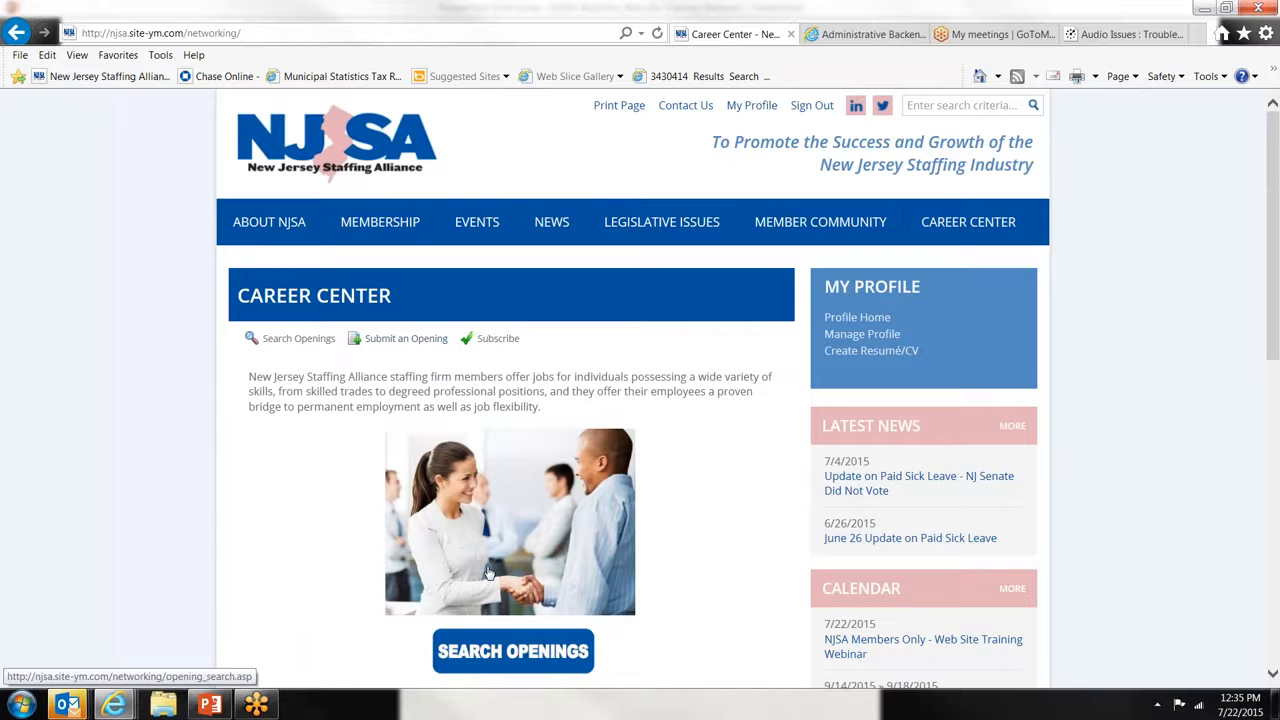
{"action": "left_click", "coordinate": [497, 680]}
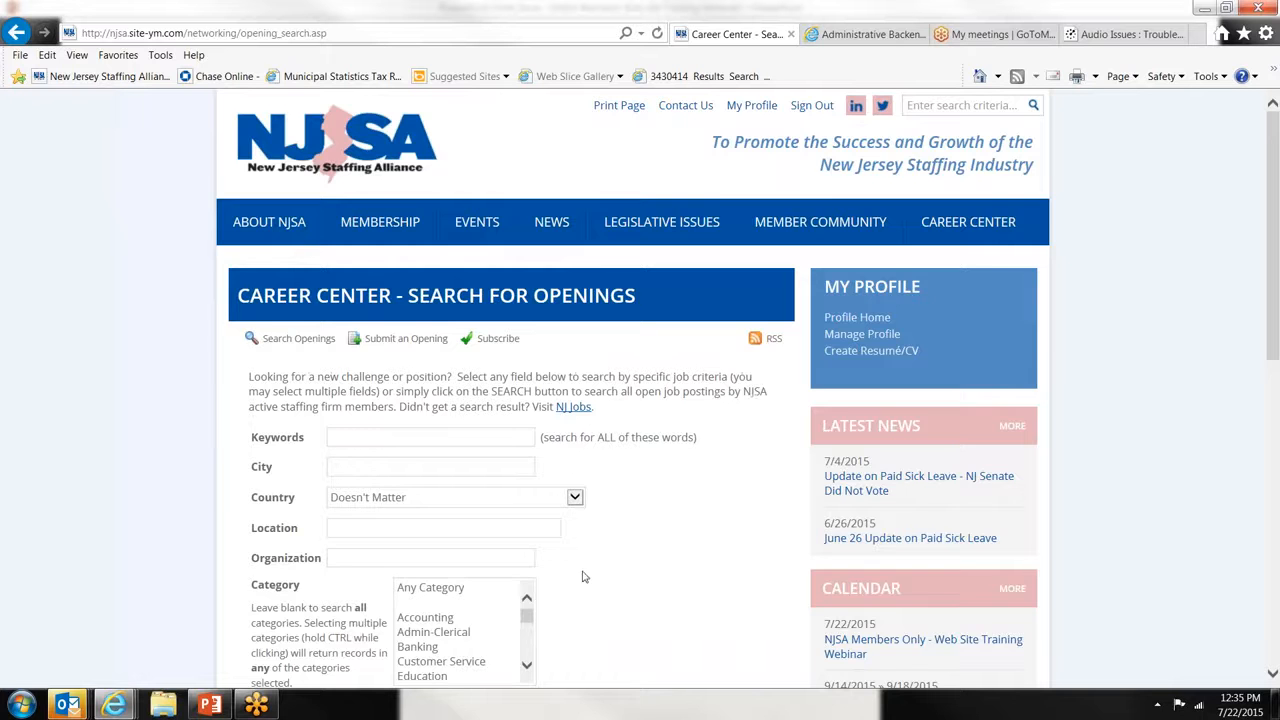
{"action": "scroll", "coordinate": [585, 578], "scroll_direction": "down", "scroll_amount": 3}
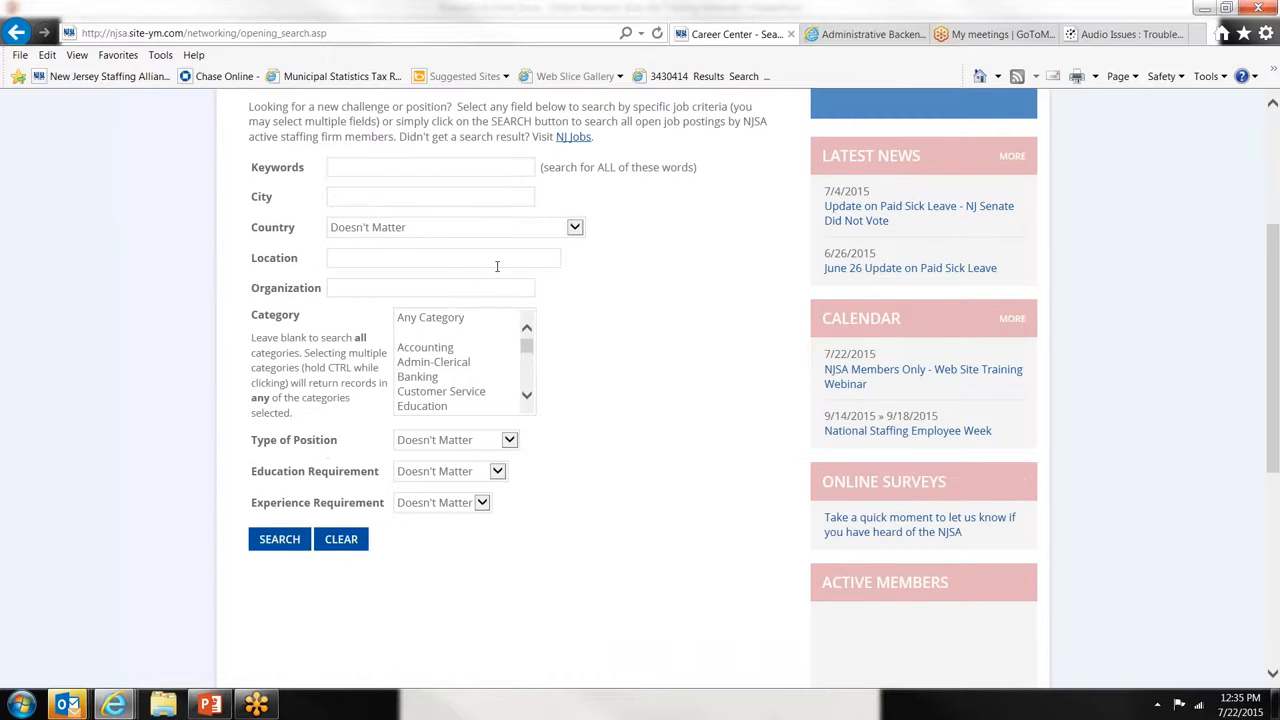
{"action": "left_click", "coordinate": [440, 362]}
{"action": "left_click", "coordinate": [460, 450]}
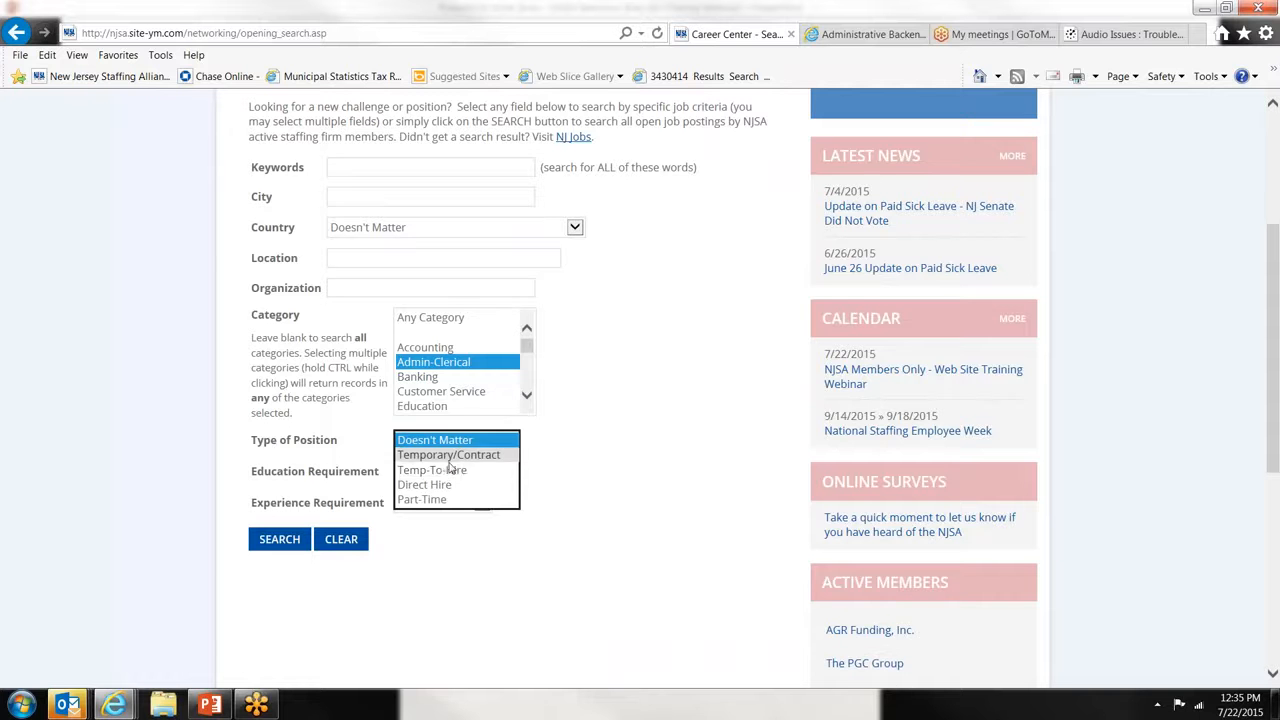
{"action": "left_click", "coordinate": [321, 448]}
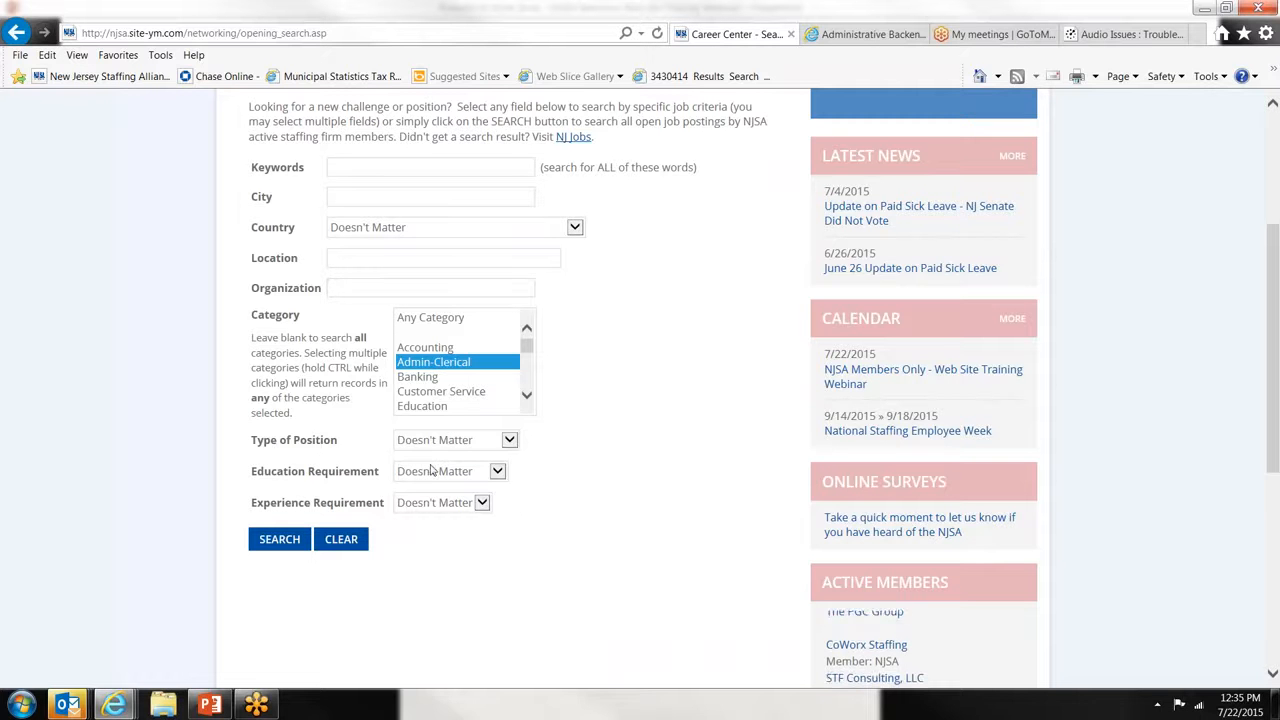
{"action": "left_click", "coordinate": [440, 318]}
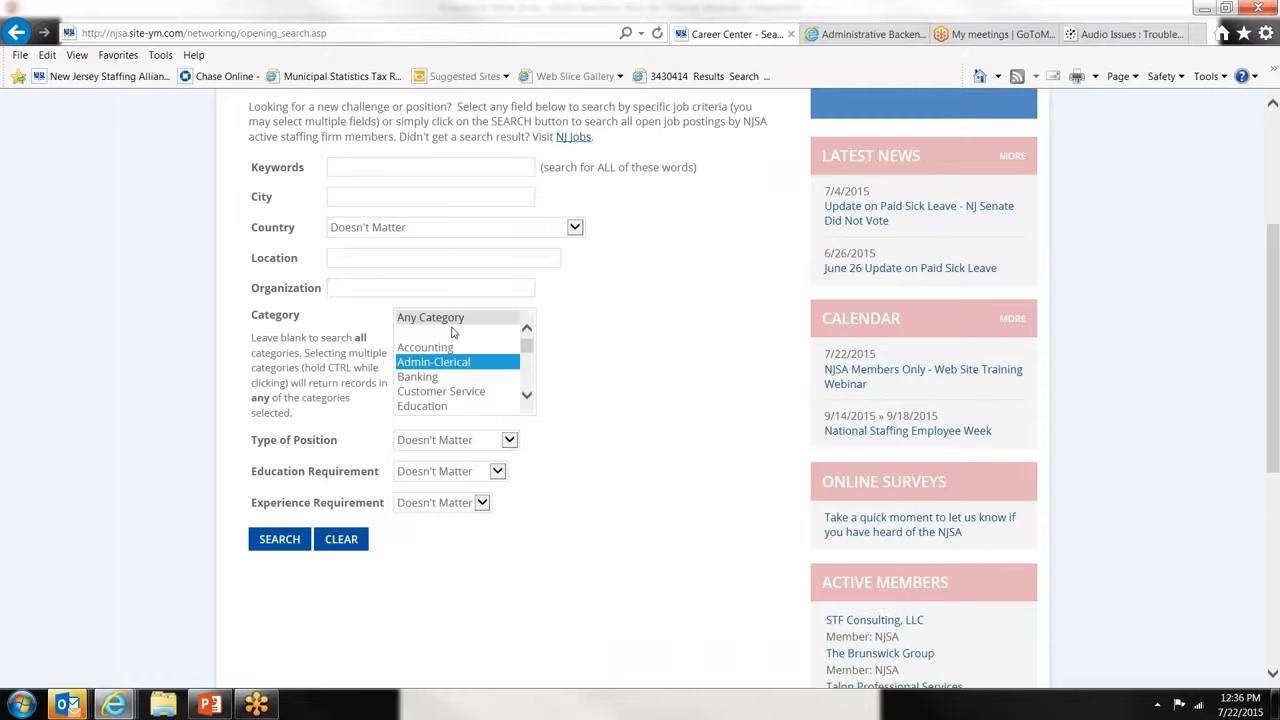
{"action": "left_click", "coordinate": [277, 539]}
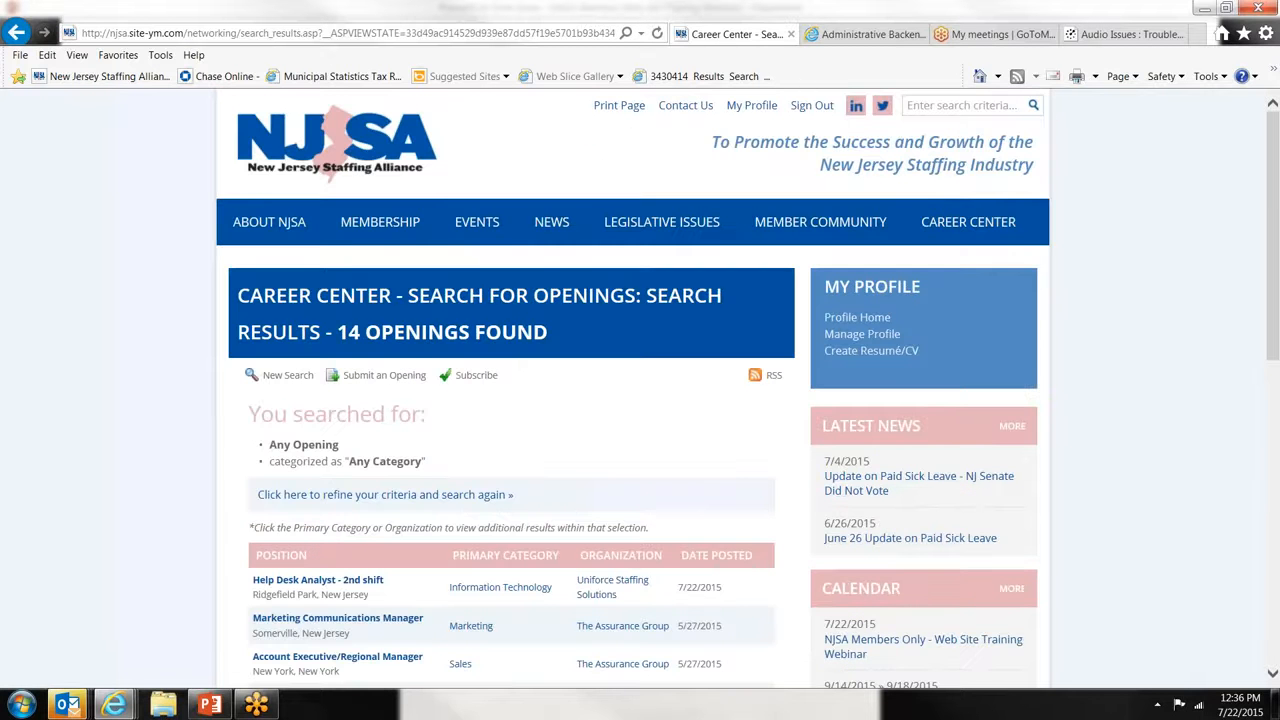
- Open the Help Desk Analyst - 2nd shift opening from the search results
{"action": "scroll", "coordinate": [640, 400], "scroll_direction": "down", "scroll_amount": 3}
{"action": "scroll", "coordinate": [640, 400], "scroll_direction": "down", "scroll_amount": 1}
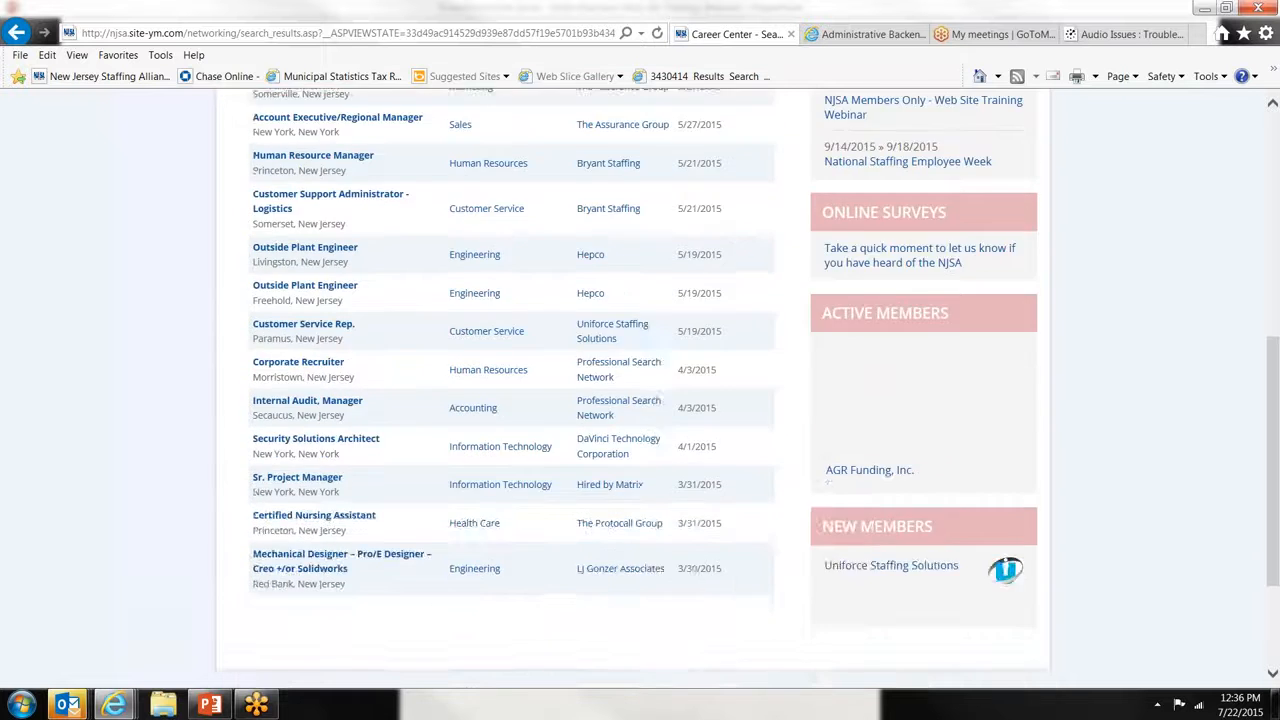
{"action": "scroll", "coordinate": [640, 400], "scroll_direction": "up", "scroll_amount": 3}
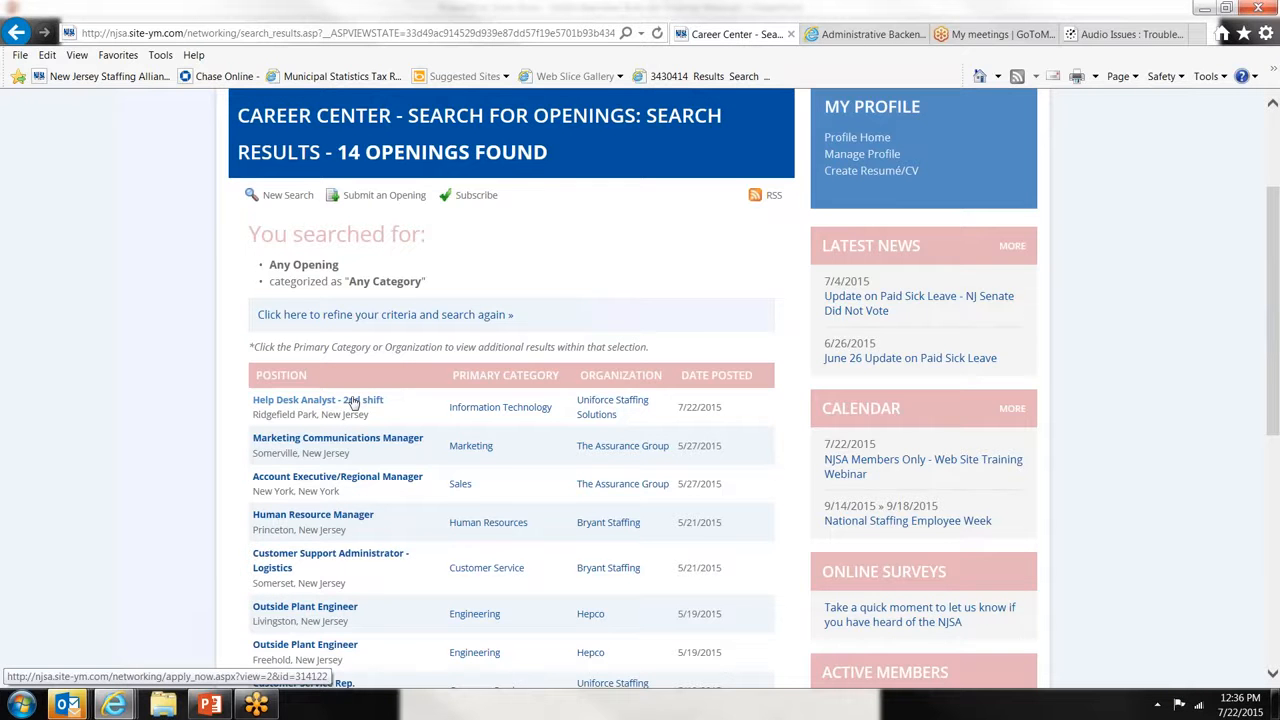
{"action": "left_click", "coordinate": [352, 401]}
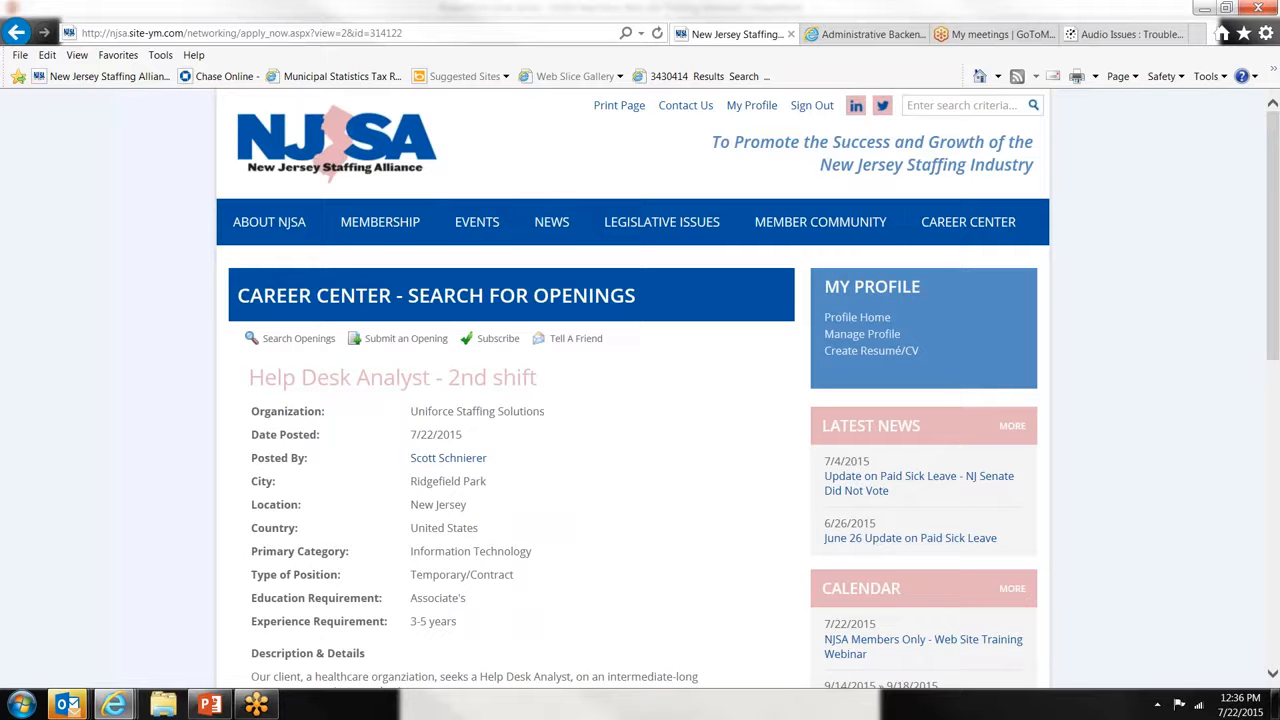
- Apply to the Help Desk Analyst - 2nd shift opening with cover note 'sfsd'
{"action": "scroll", "coordinate": [481, 434], "scroll_direction": "down", "scroll_amount": 4}
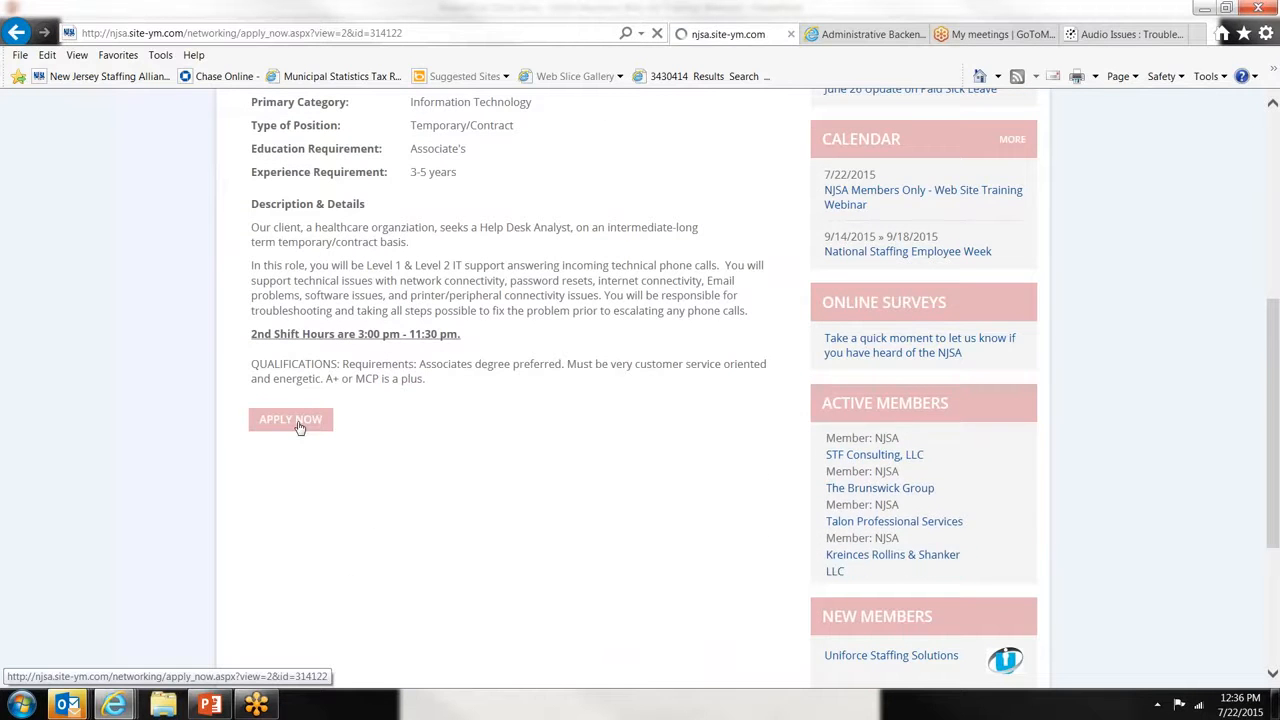
{"action": "left_click", "coordinate": [297, 423]}
{"action": "scroll", "coordinate": [336, 430], "scroll_direction": "down", "scroll_amount": 7}
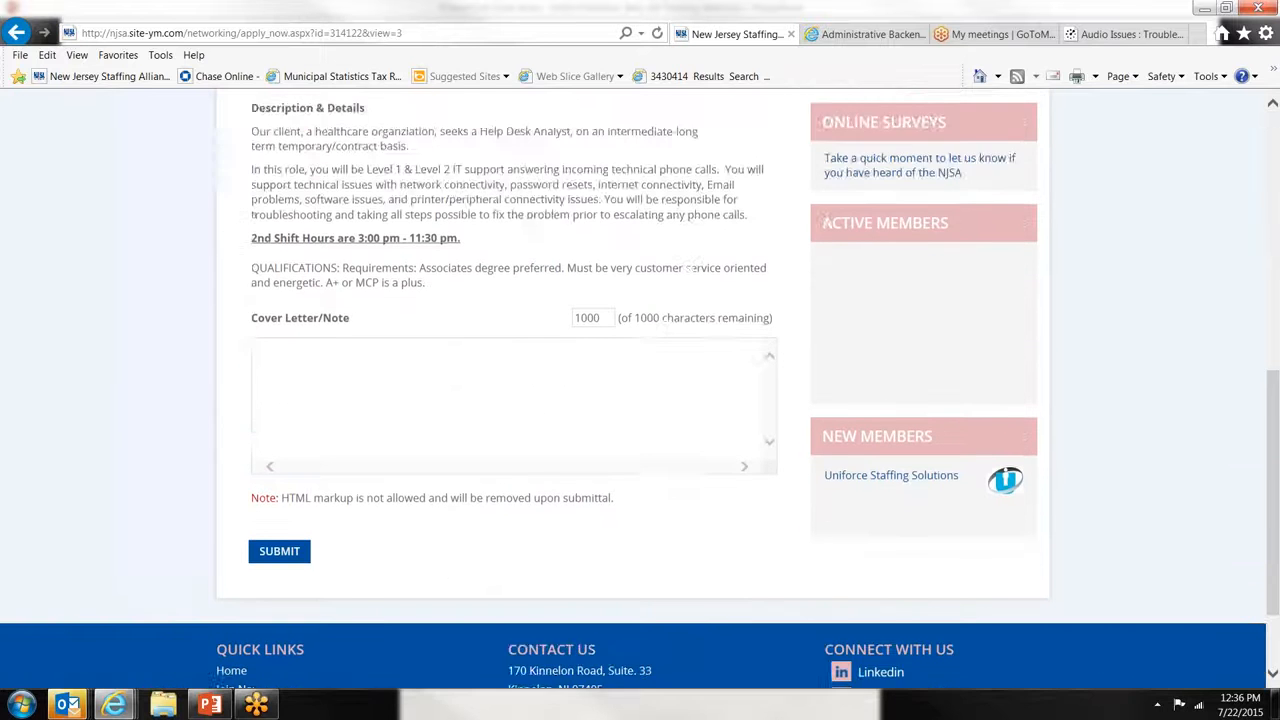
{"action": "scroll", "coordinate": [336, 430], "scroll_direction": "up", "scroll_amount": 2}
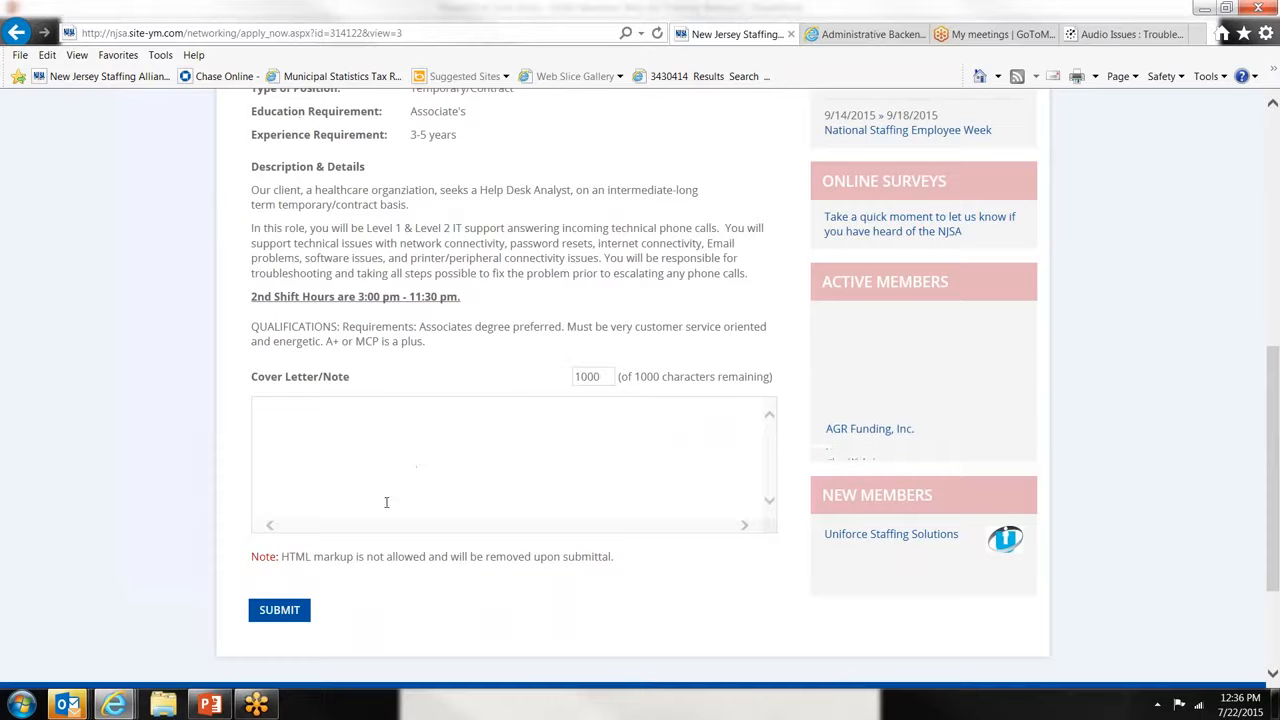
{"action": "left_click", "coordinate": [416, 481]}
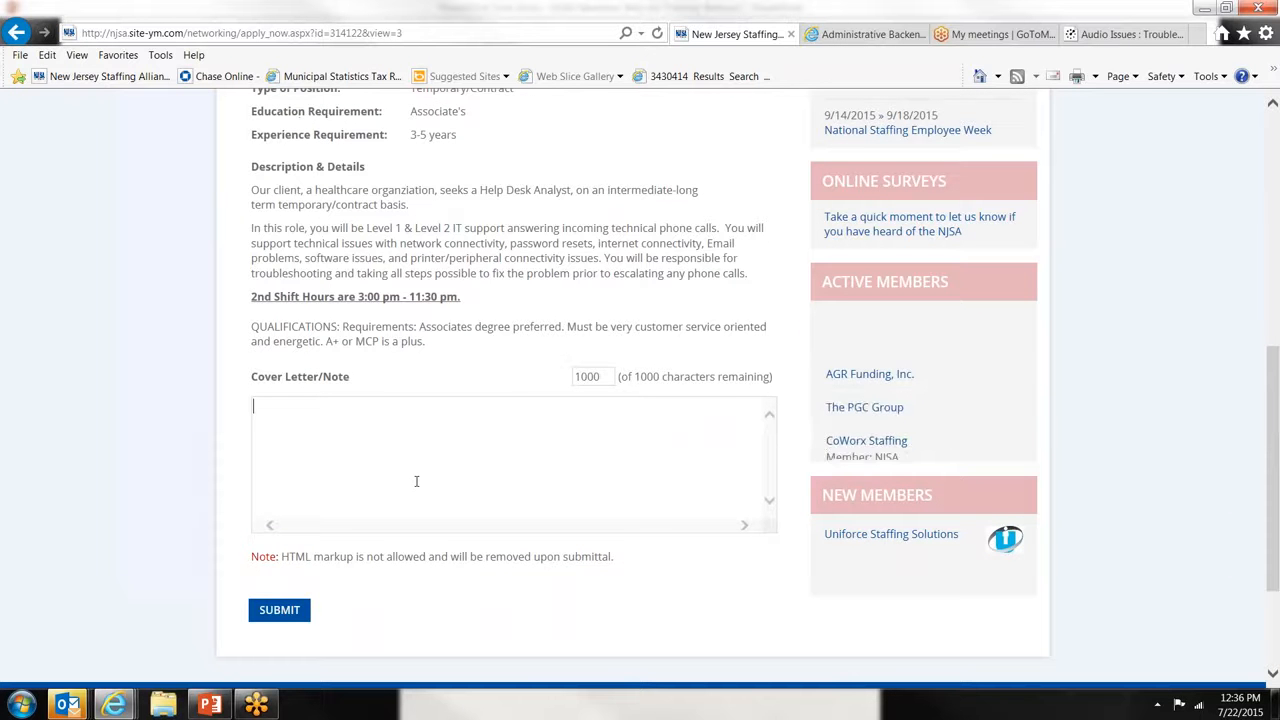
{"action": "scroll", "coordinate": [416, 481], "scroll_direction": "up", "scroll_amount": 2}
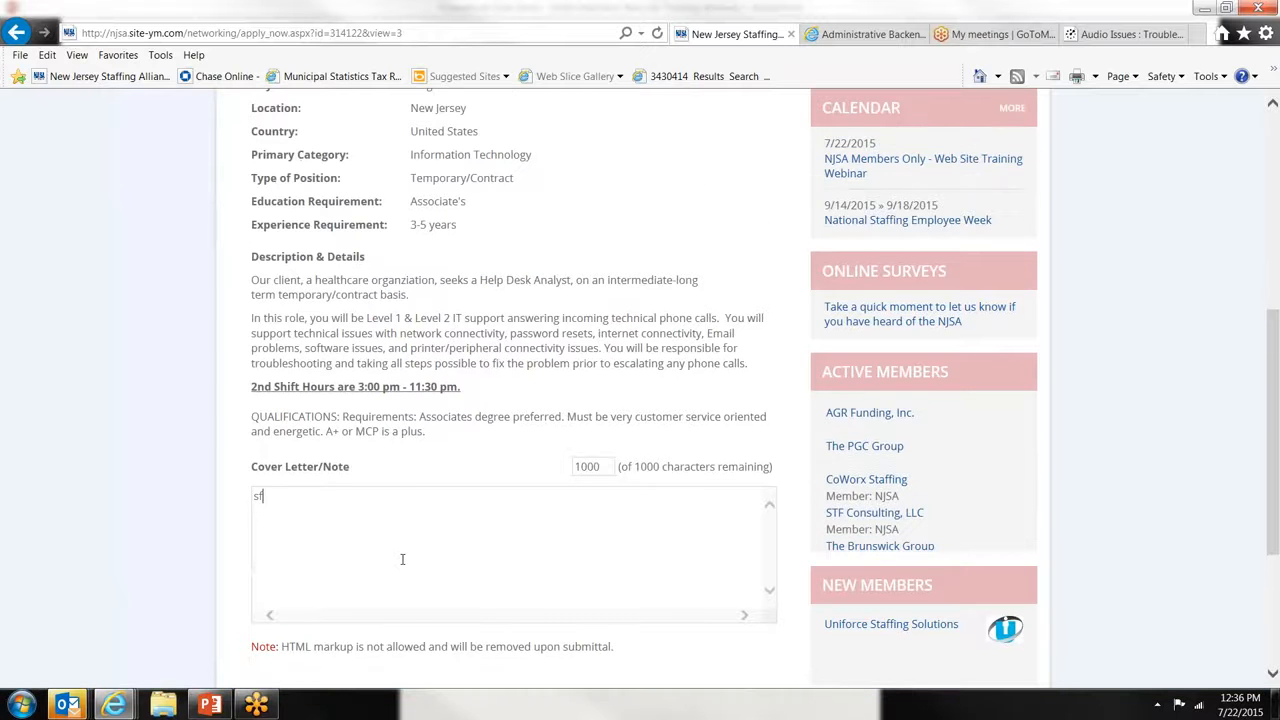
{"action": "type", "text": "sfsd"}
{"action": "scroll", "coordinate": [324, 534], "scroll_direction": "down", "scroll_amount": 3}
{"action": "left_click", "coordinate": [288, 434]}
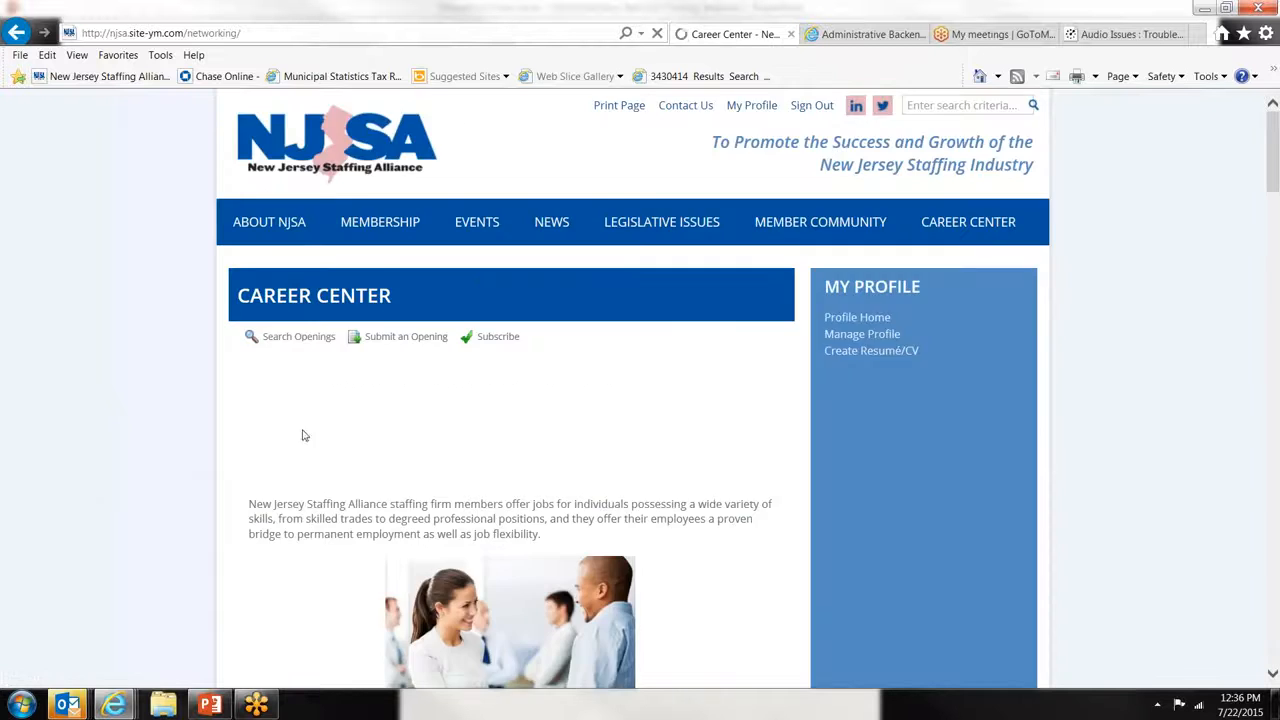
{"action": "scroll", "coordinate": [300, 434], "scroll_direction": "down", "scroll_amount": 3}
{"action": "scroll", "coordinate": [330, 458], "scroll_direction": "up", "scroll_amount": 3}
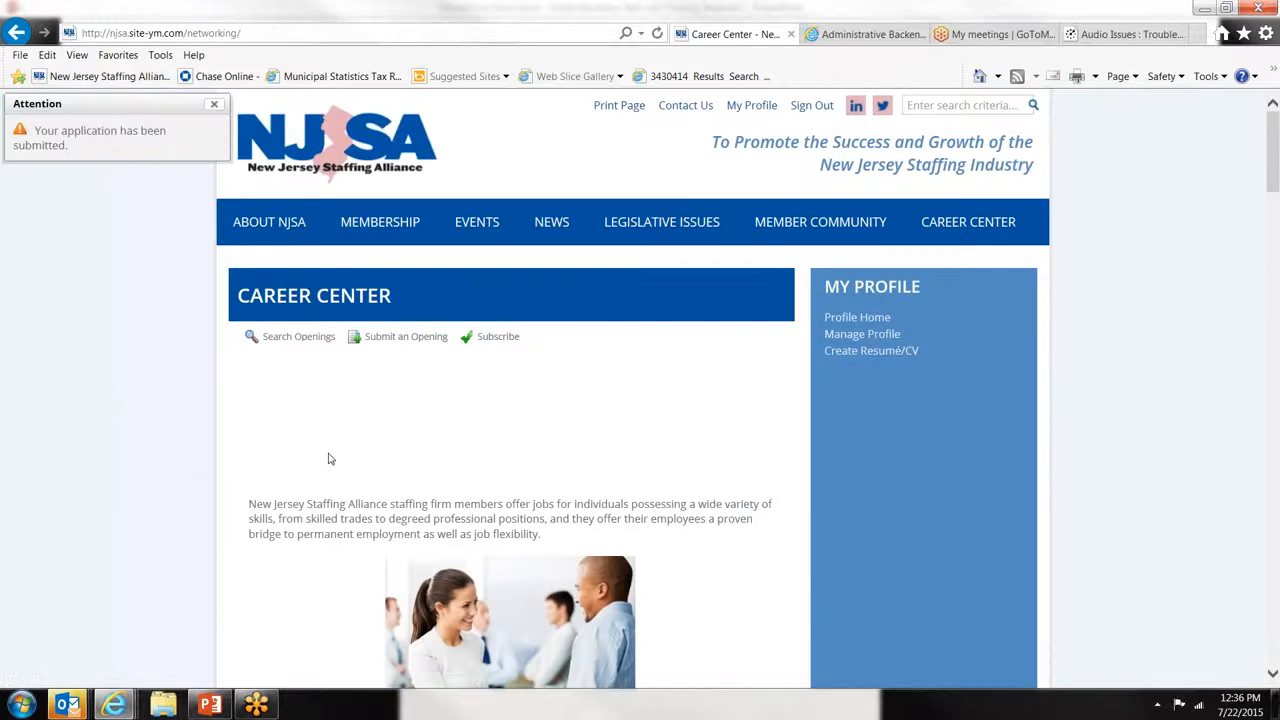
{"action": "scroll", "coordinate": [330, 458], "scroll_direction": "down", "scroll_amount": 4}
{"action": "scroll", "coordinate": [330, 458], "scroll_direction": "down", "scroll_amount": 3}
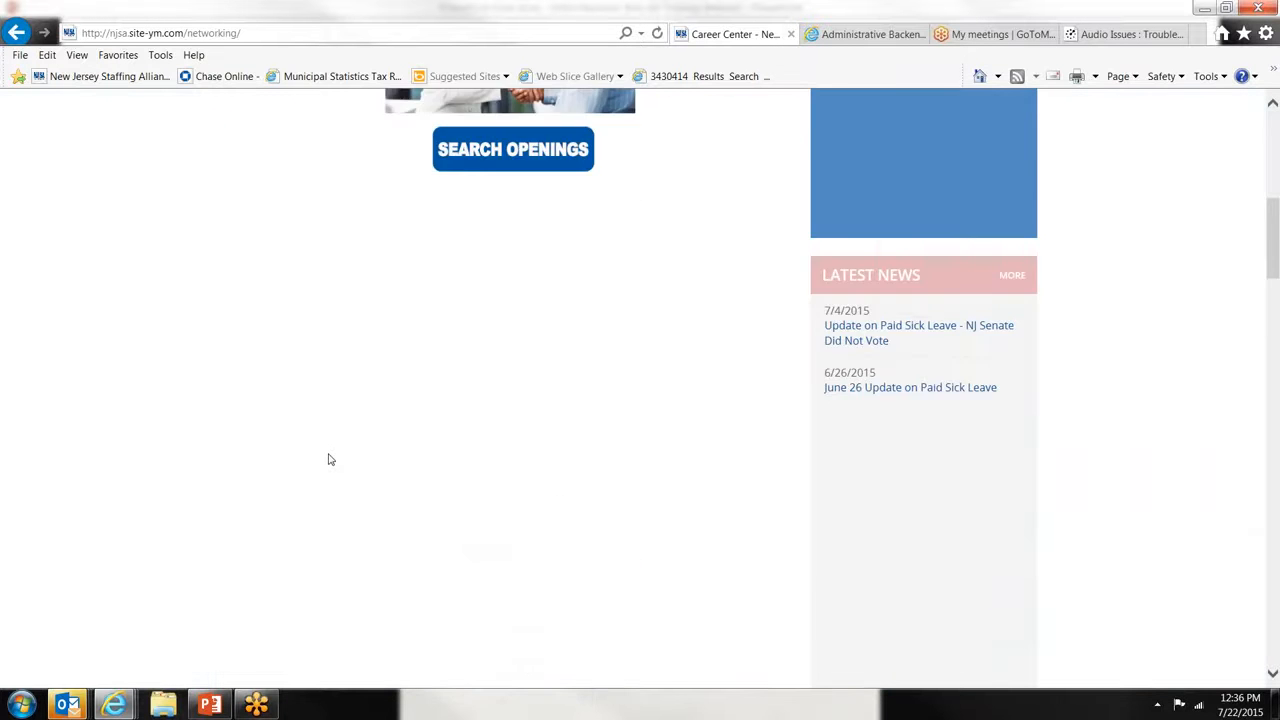
{"action": "scroll", "coordinate": [330, 459], "scroll_direction": "up", "scroll_amount": 6}
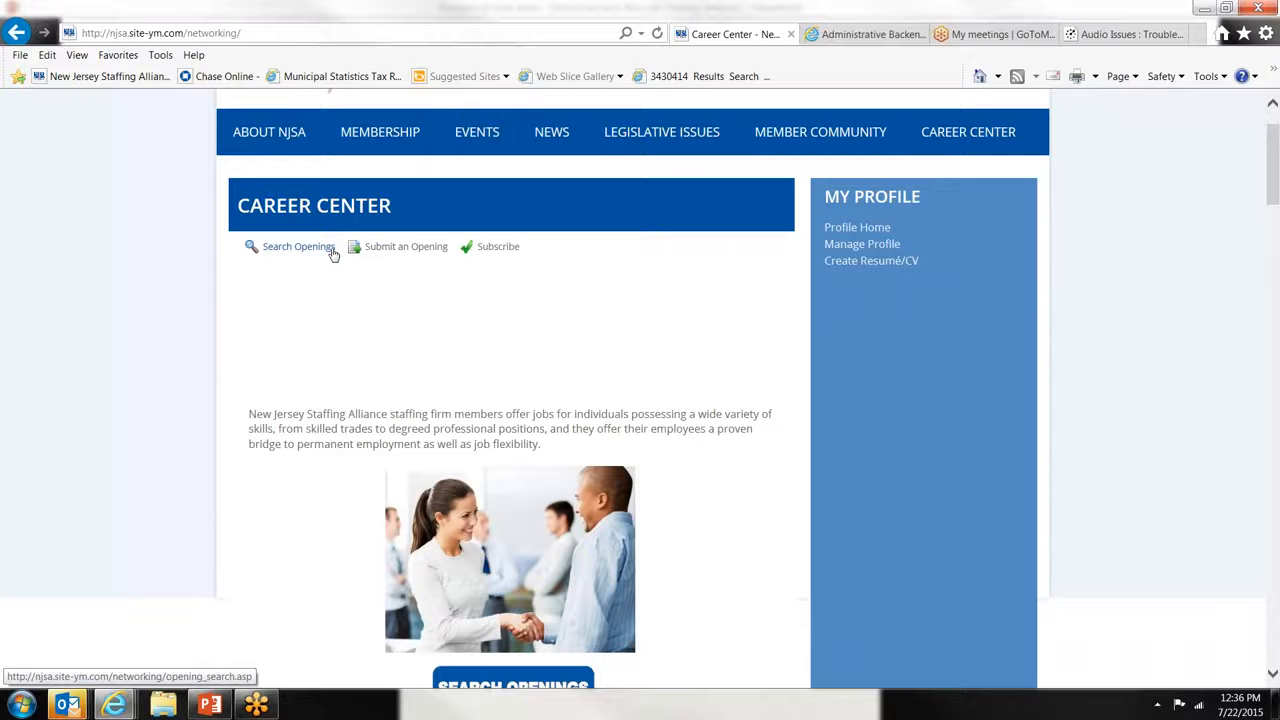
{"action": "scroll", "coordinate": [333, 254], "scroll_direction": "down", "scroll_amount": 2}
{"action": "scroll", "coordinate": [333, 254], "scroll_direction": "up", "scroll_amount": 3}
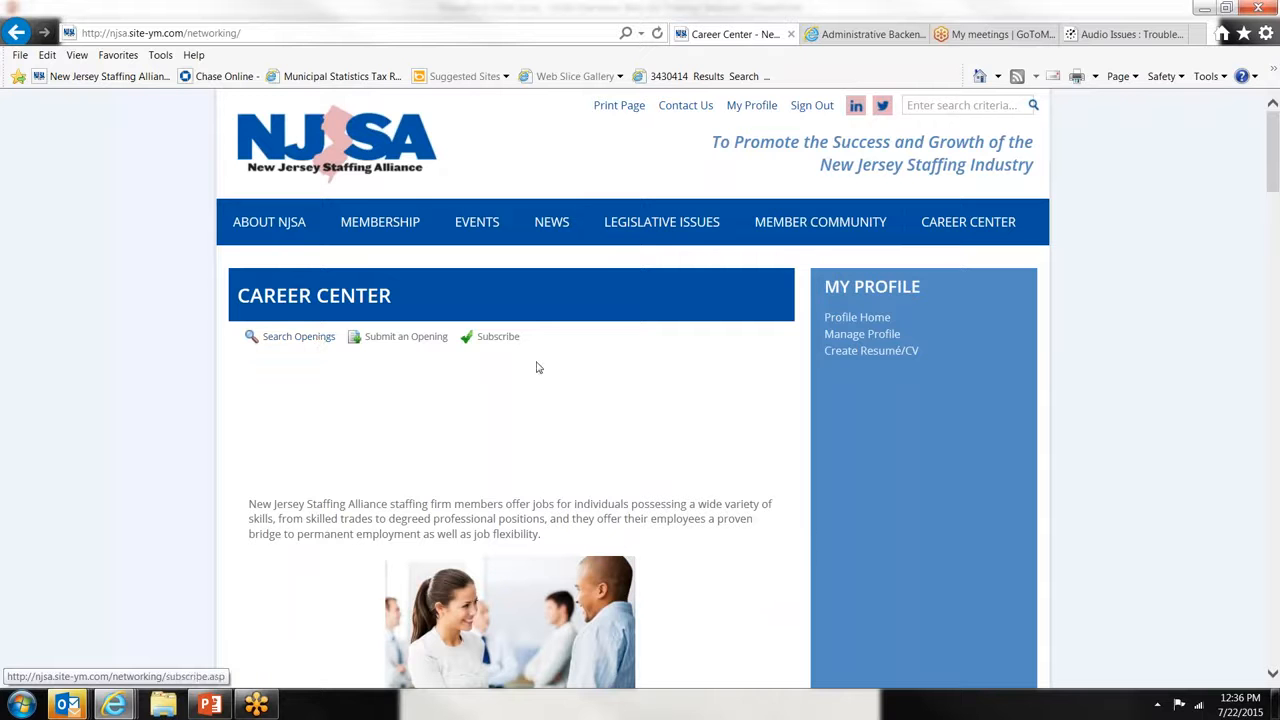
{"action": "left_click", "coordinate": [964, 221]}
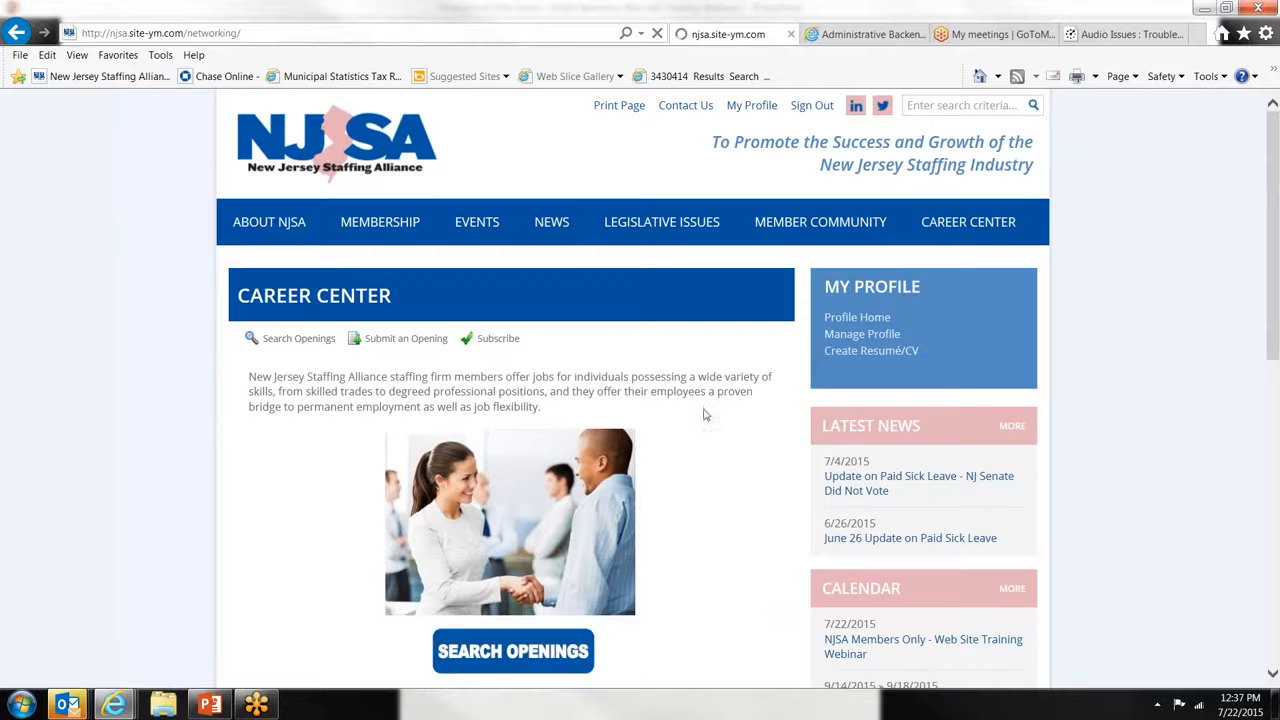
- Run an unfiltered search of all job openings and browse the results
{"action": "left_click", "coordinate": [557, 651]}
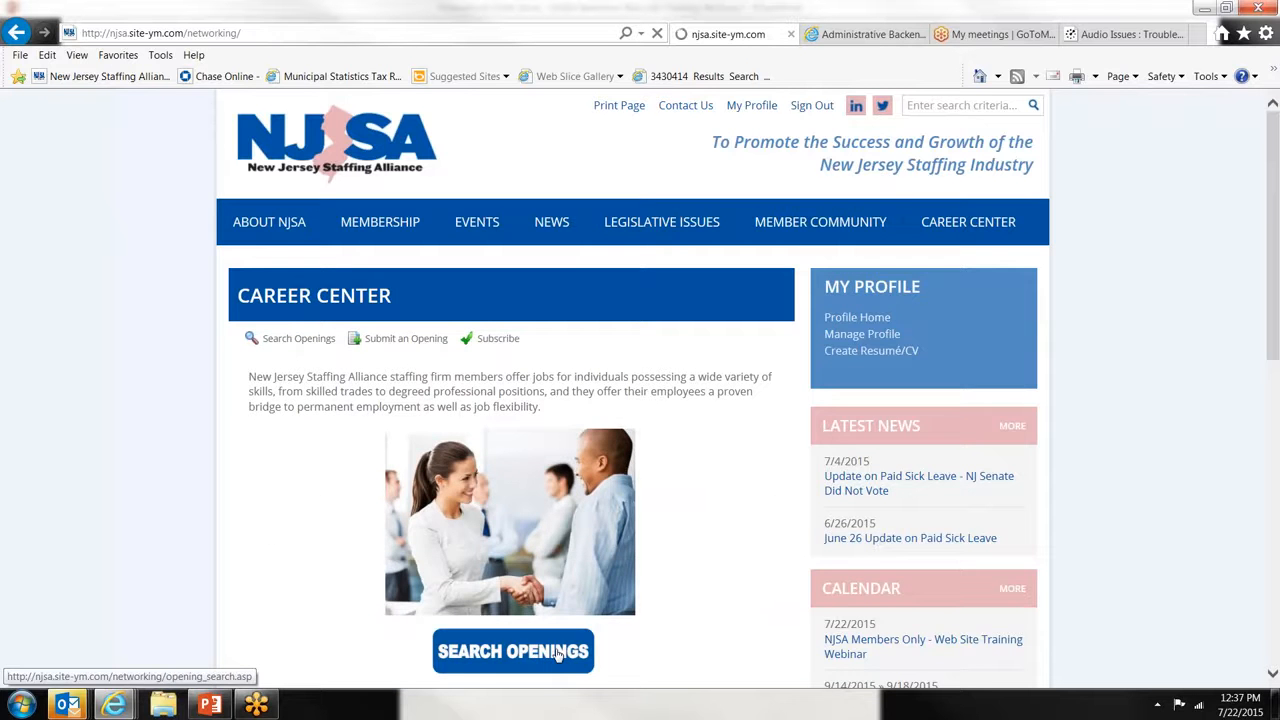
{"action": "scroll", "coordinate": [557, 651], "scroll_direction": "down", "scroll_amount": 3}
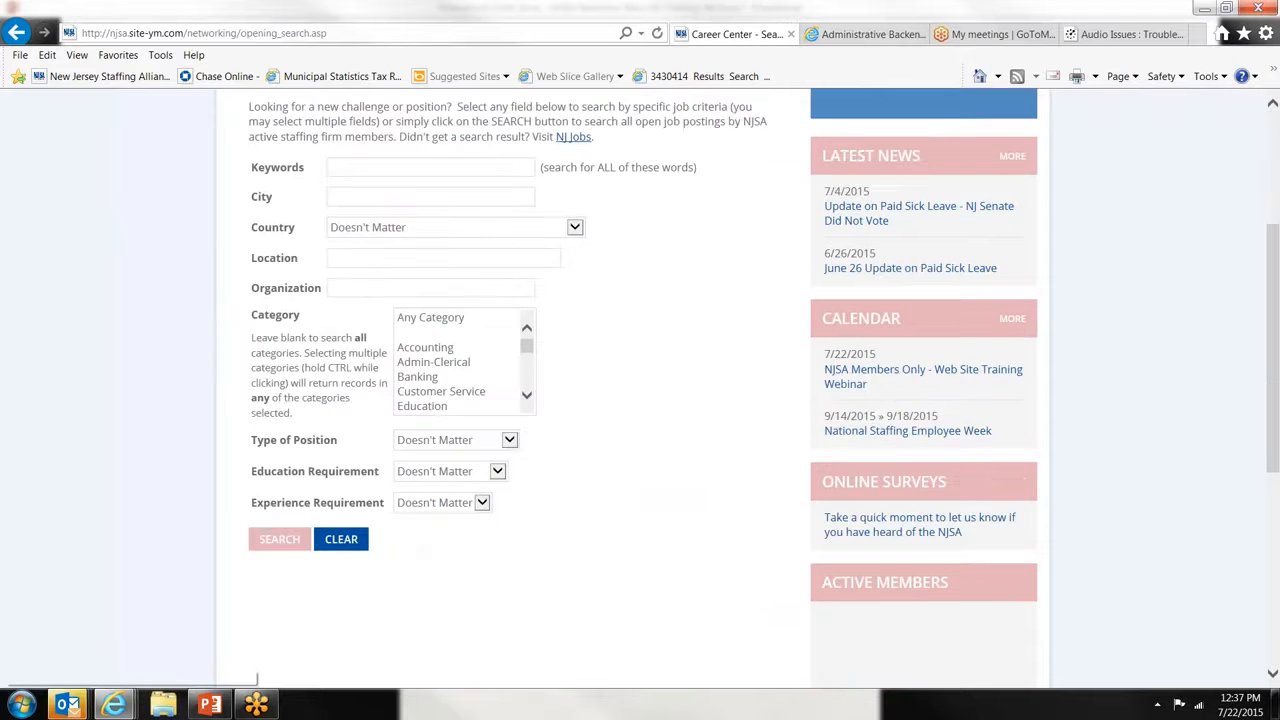
{"action": "left_click", "coordinate": [284, 540]}
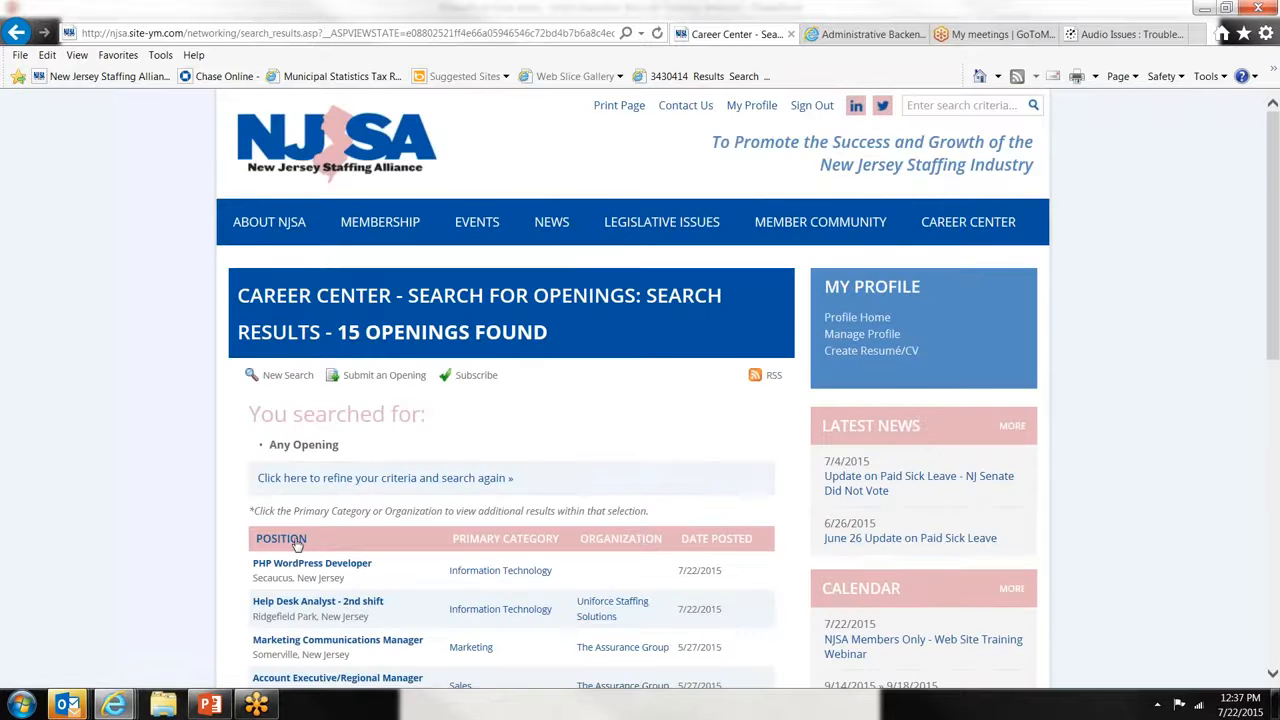
{"action": "scroll", "coordinate": [512, 400], "scroll_direction": "down", "scroll_amount": 3}
{"action": "scroll", "coordinate": [413, 520], "scroll_direction": "down", "scroll_amount": 2}
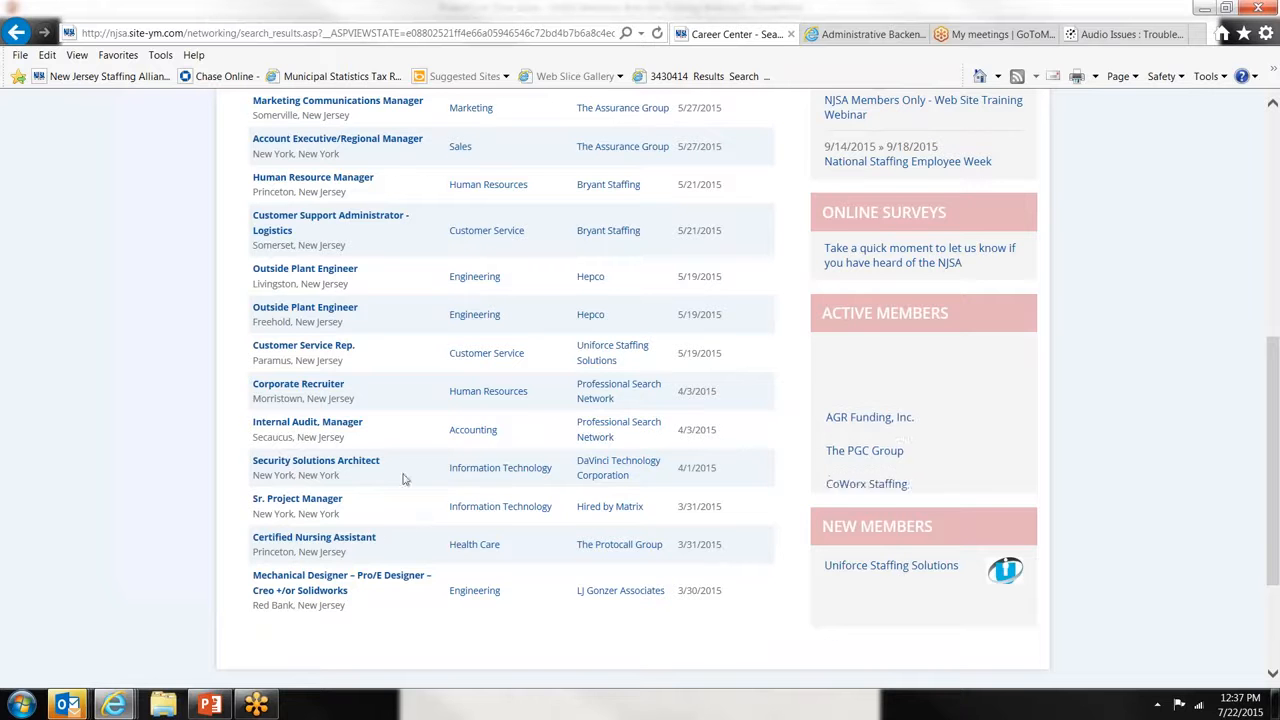
- Open the Certified Nursing Assistant job and its employer's online application page
{"action": "left_click", "coordinate": [367, 540]}
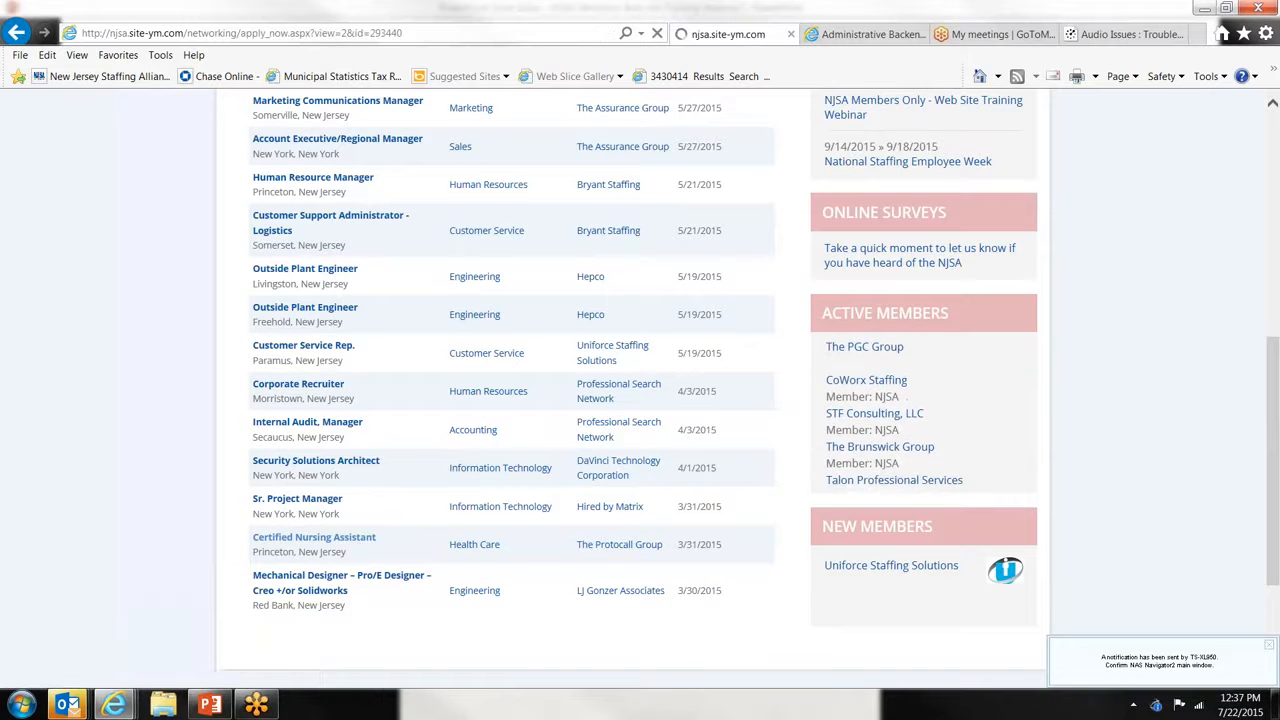
{"action": "scroll", "coordinate": [451, 276], "scroll_direction": "down", "scroll_amount": 3}
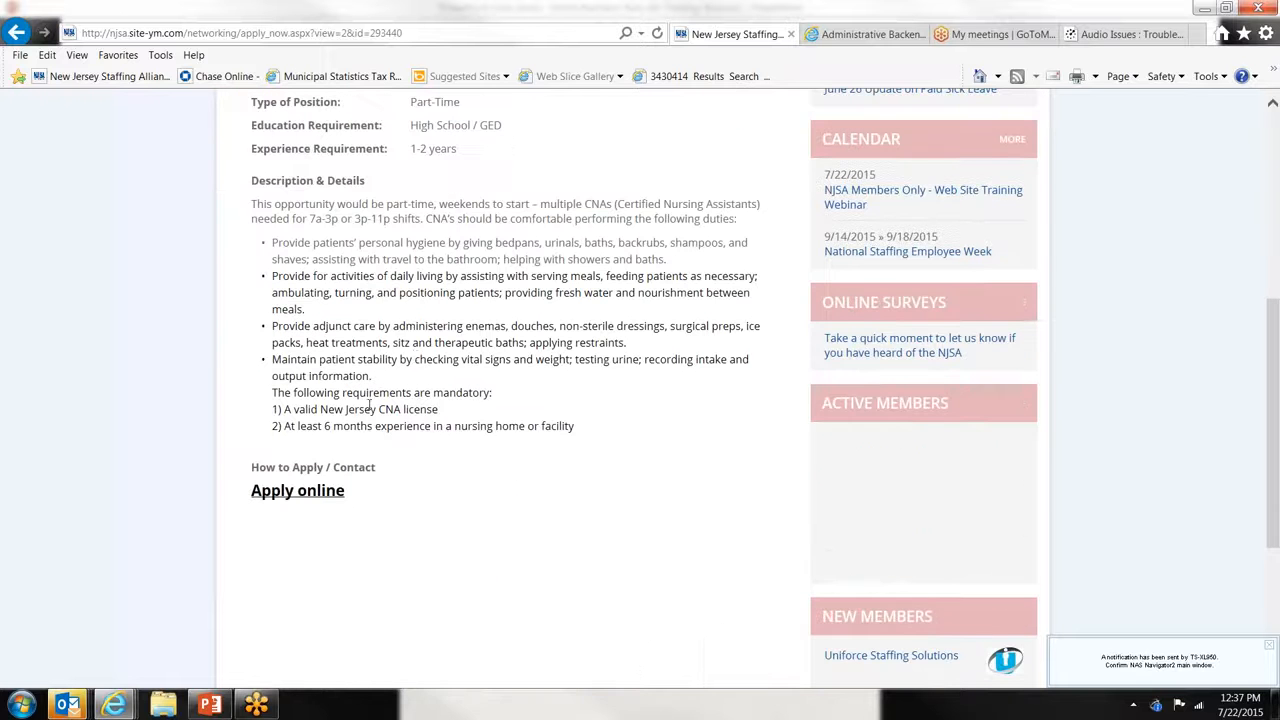
{"action": "left_click", "coordinate": [303, 500]}
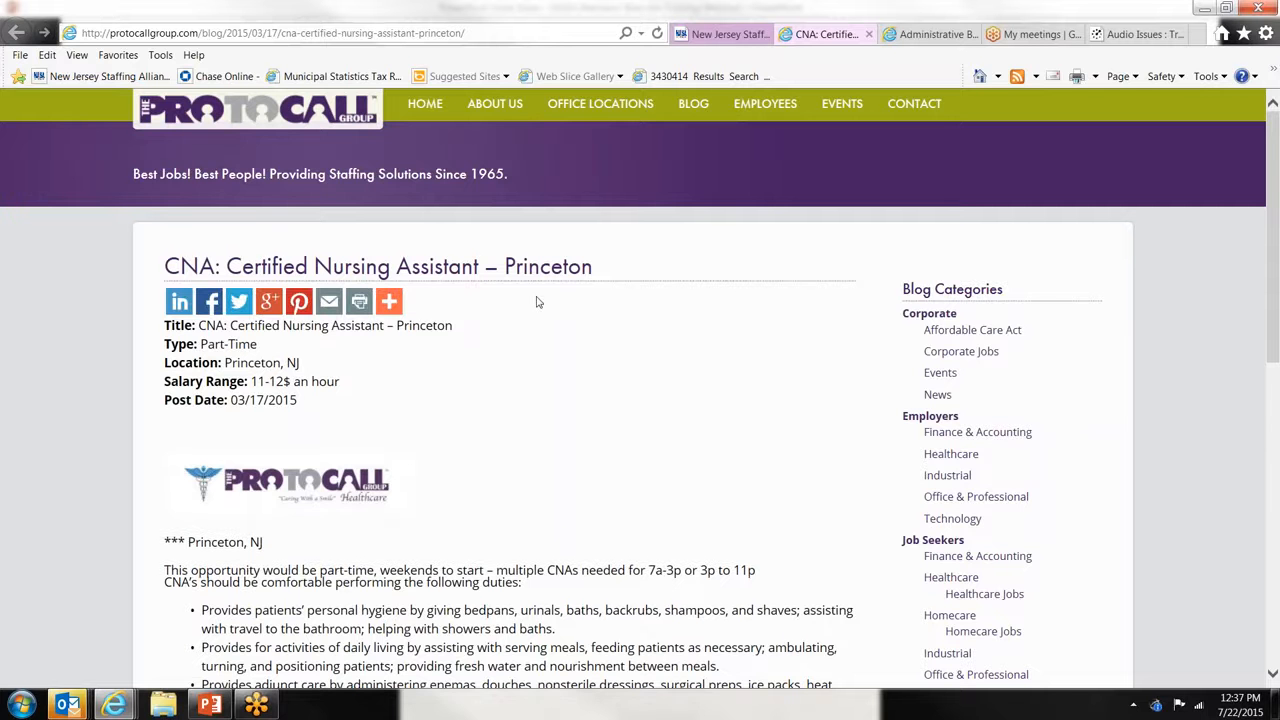
- Review the Protocall CNA job post, then return to the NJSA tab's Certified Nursing Assistant listing
{"action": "scroll", "coordinate": [536, 302], "scroll_direction": "down", "scroll_amount": 8}
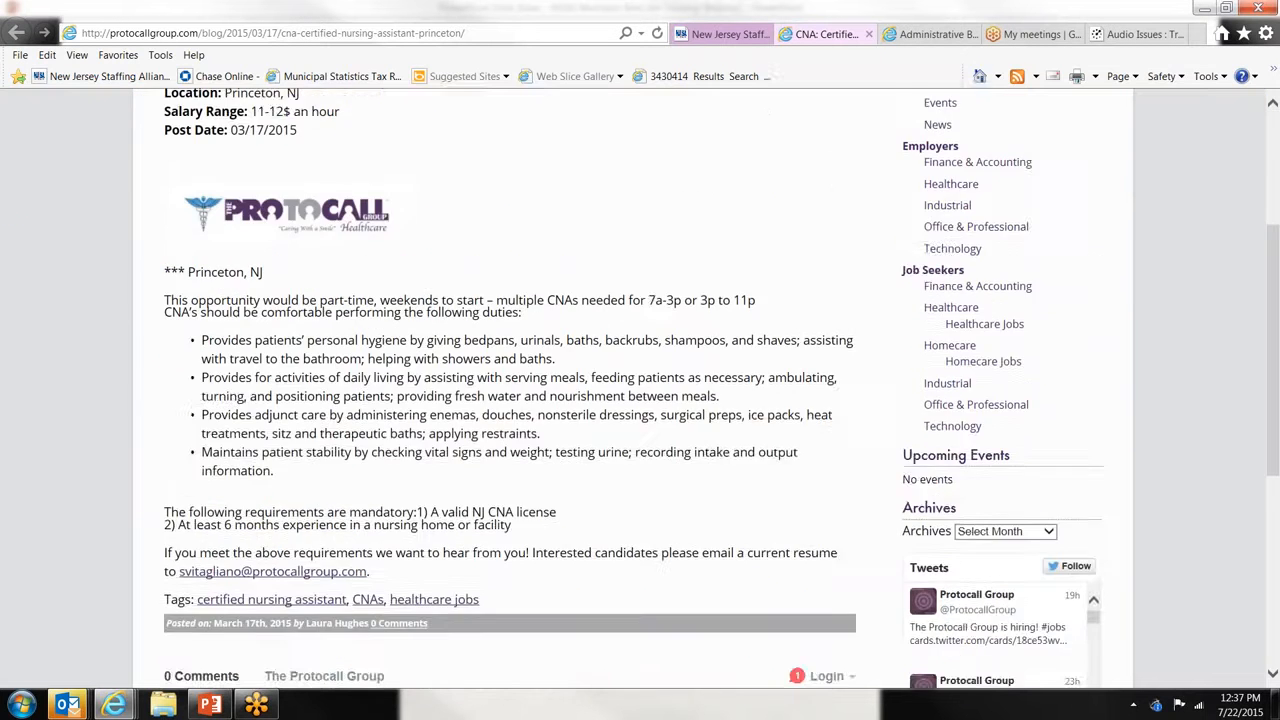
{"action": "scroll", "coordinate": [464, 434], "scroll_direction": "up", "scroll_amount": 5}
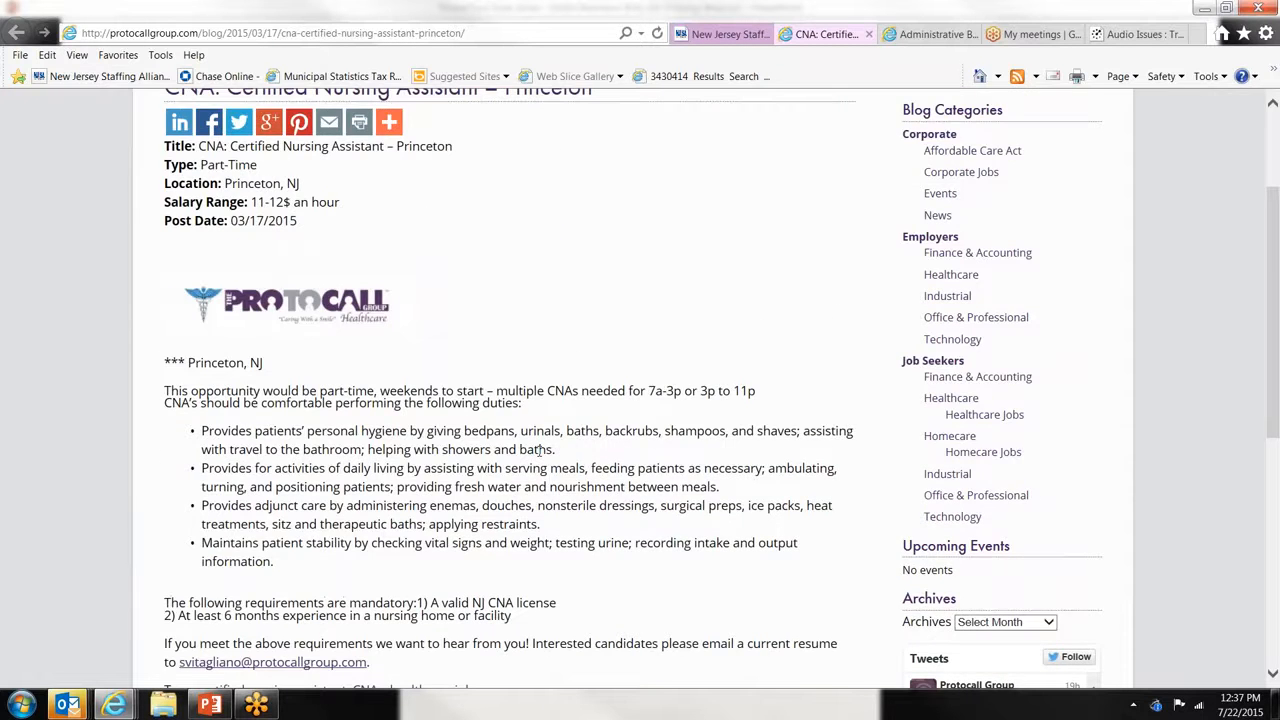
{"action": "scroll", "coordinate": [540, 452], "scroll_direction": "up", "scroll_amount": 3}
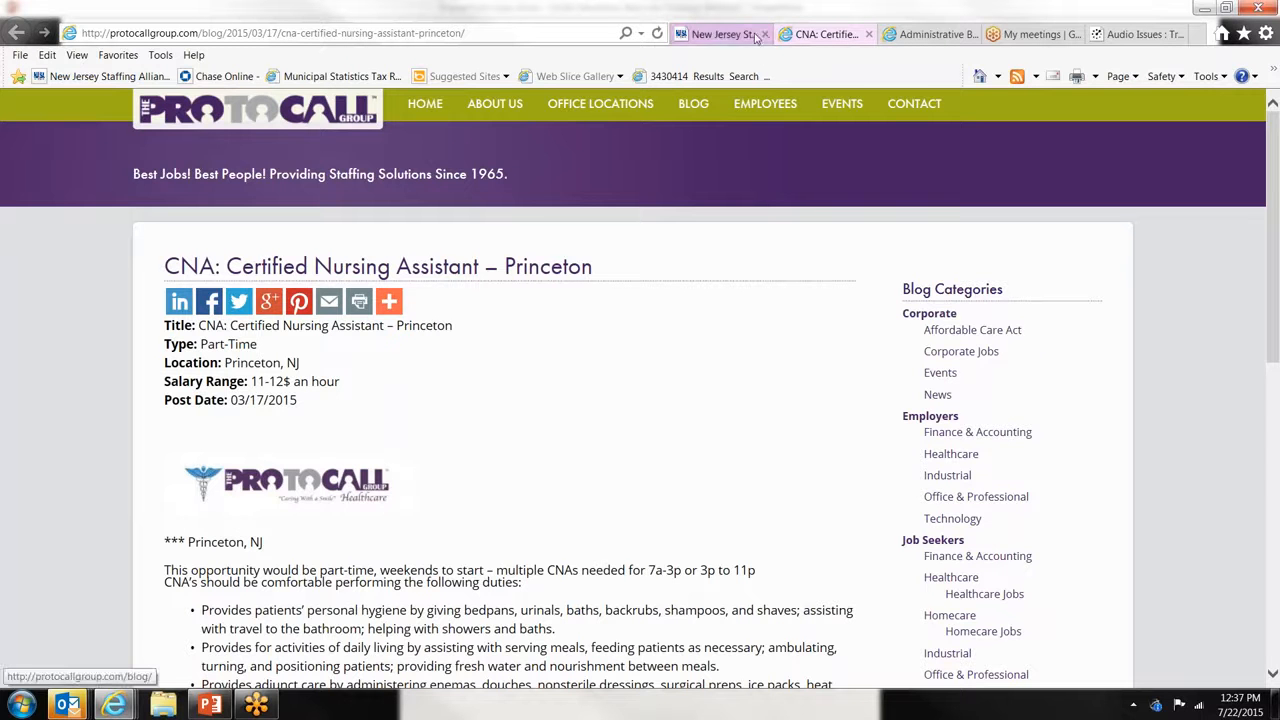
{"action": "left_click", "coordinate": [722, 34]}
{"action": "scroll", "coordinate": [810, 295], "scroll_direction": "up", "scroll_amount": 3}
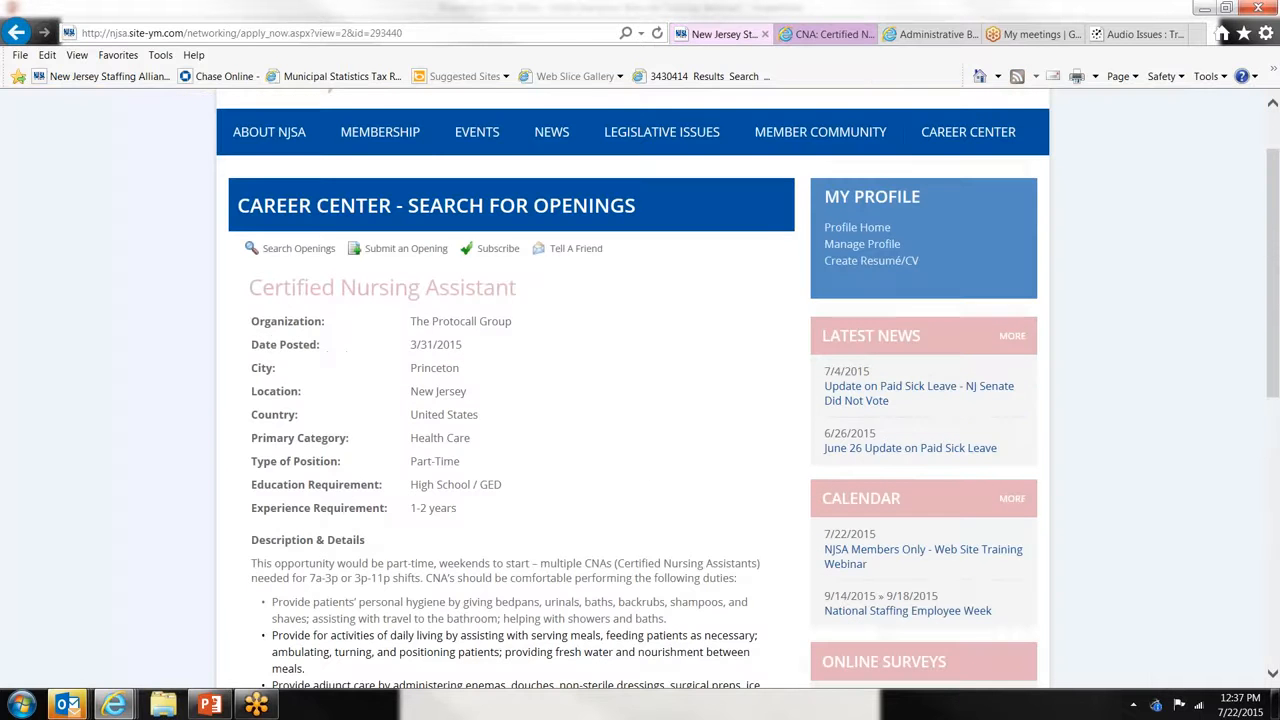
- Switch to the PowerPoint slide show and advance to slide 4, 'Business Categories'
{"action": "left_click", "coordinate": [222, 707]}
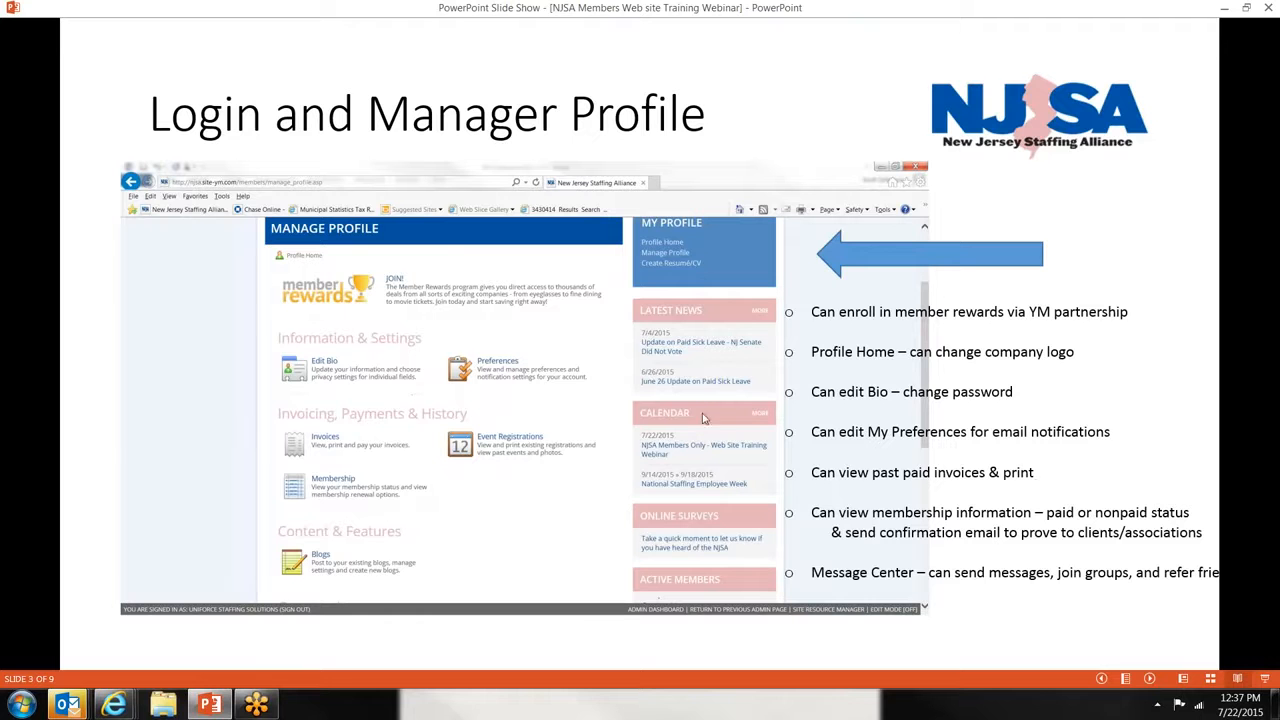
{"action": "left_click", "coordinate": [381, 342]}
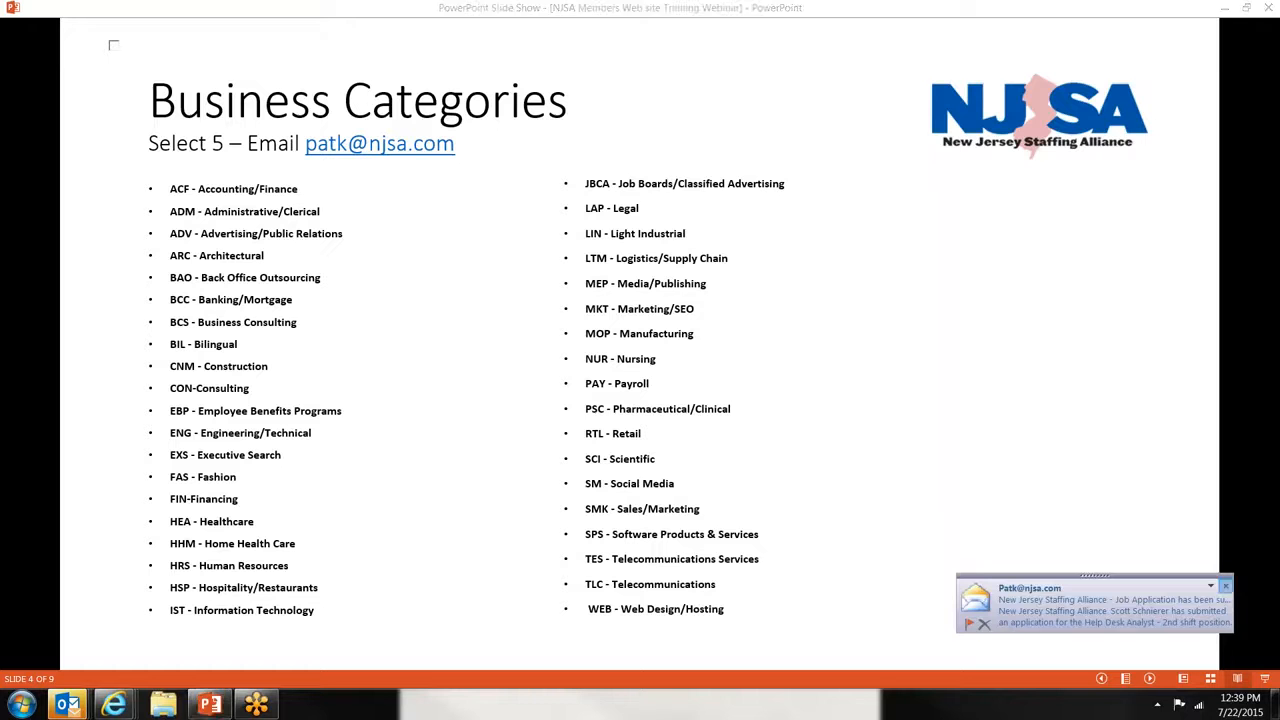
- Dismiss the Outlook new-mail alert and advance to slide 5, 'Career Center'
{"action": "left_click", "coordinate": [1225, 587]}
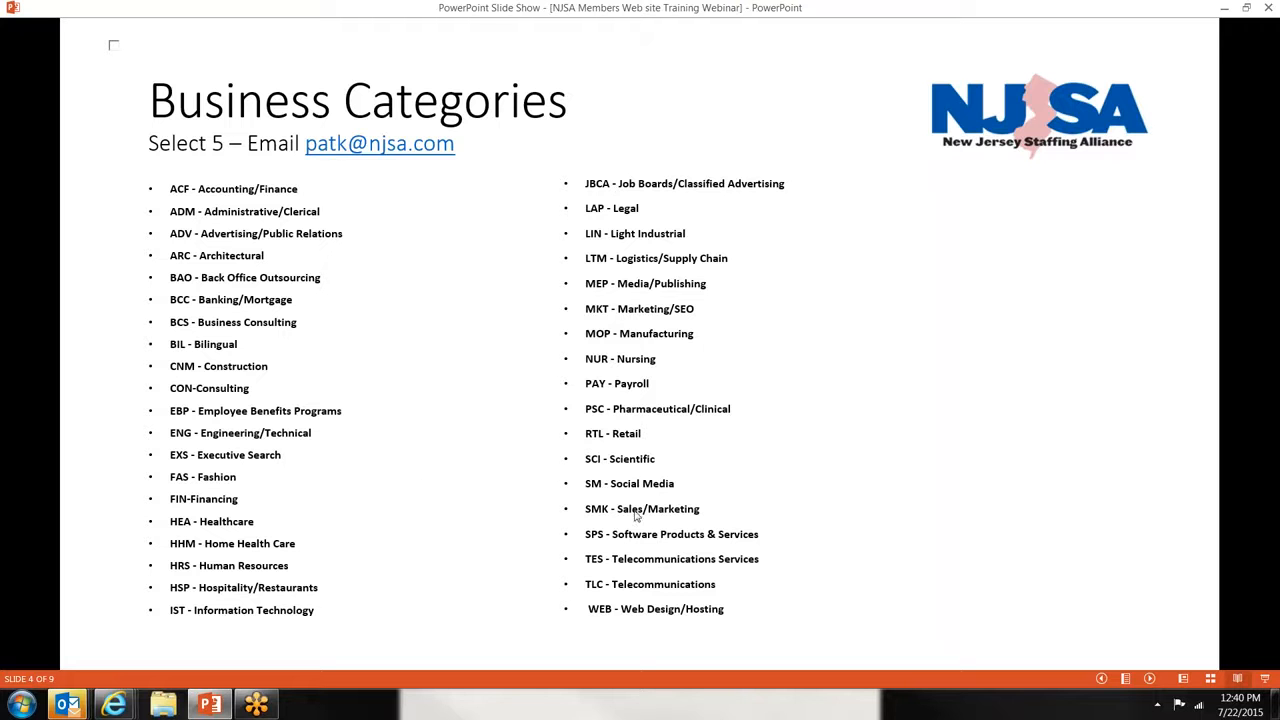
{"action": "left_click", "coordinate": [836, 650]}
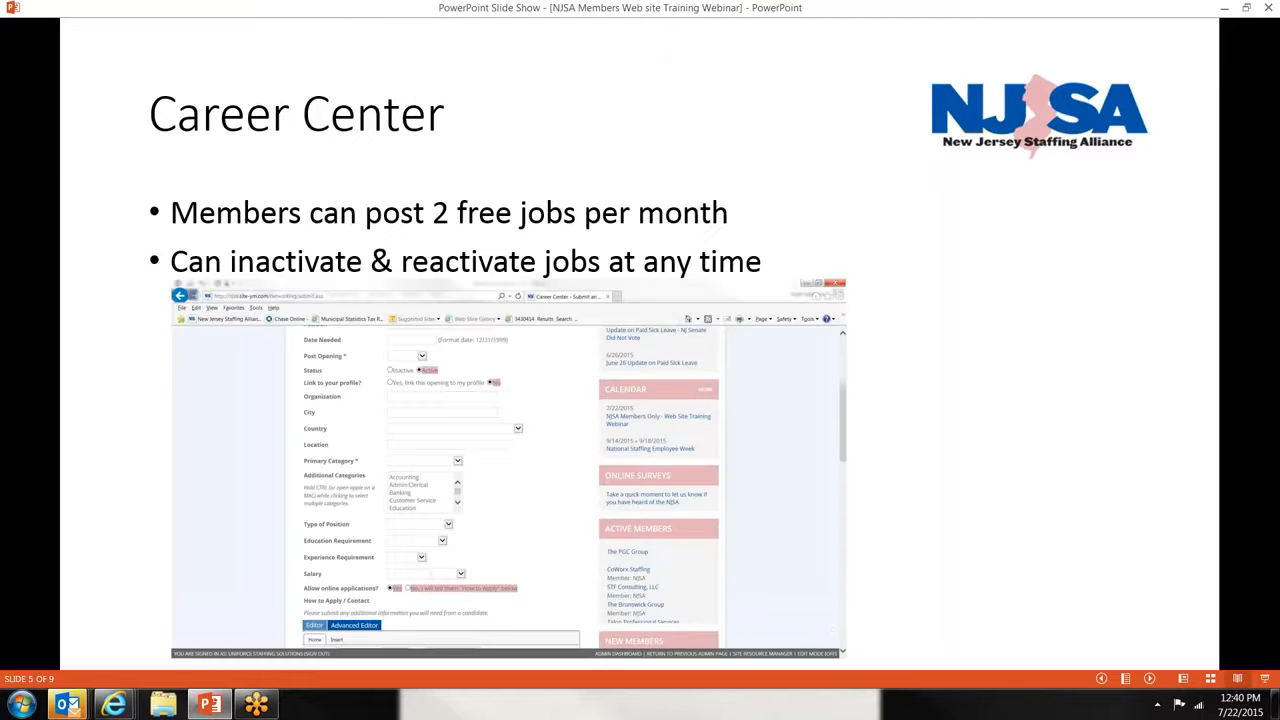